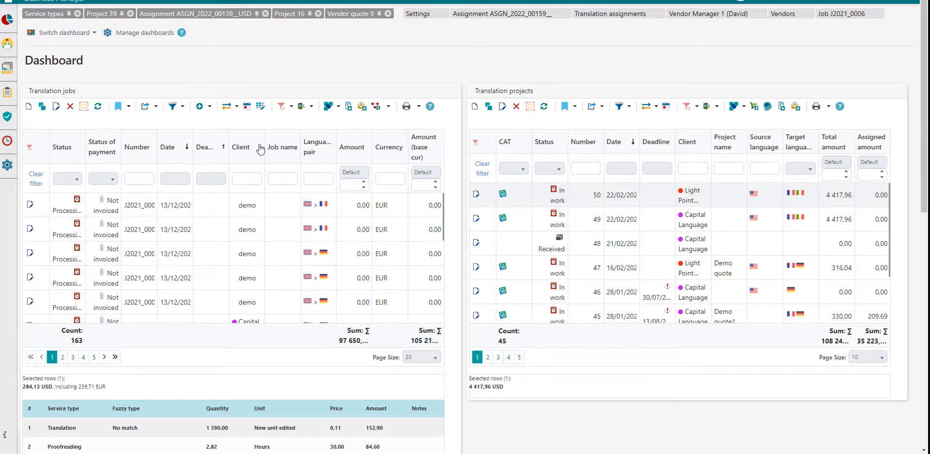
Open the files and folders section of the user settings and skim its folder options
mouse_move(7, 165)
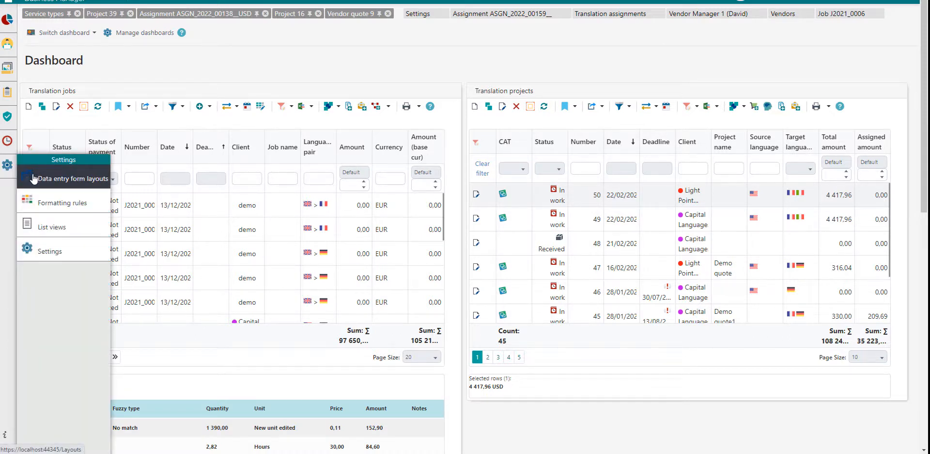
click(54, 252)
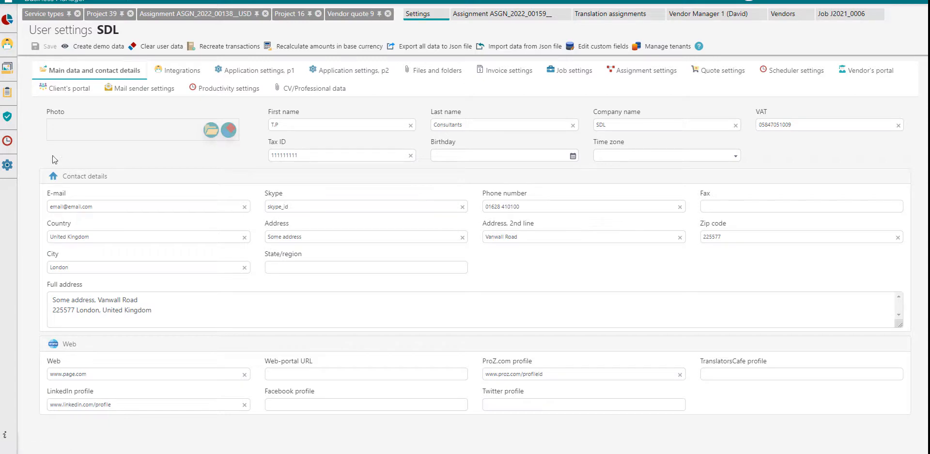
click(431, 73)
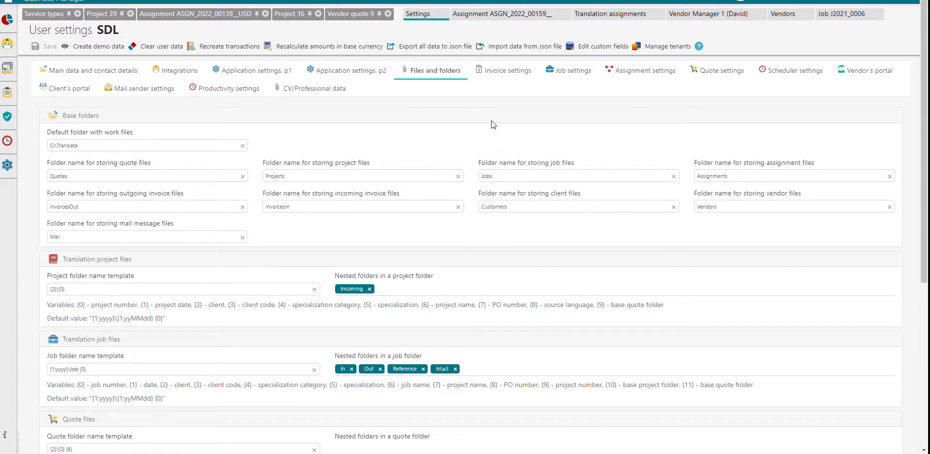
scroll(575, 284, down, 5)
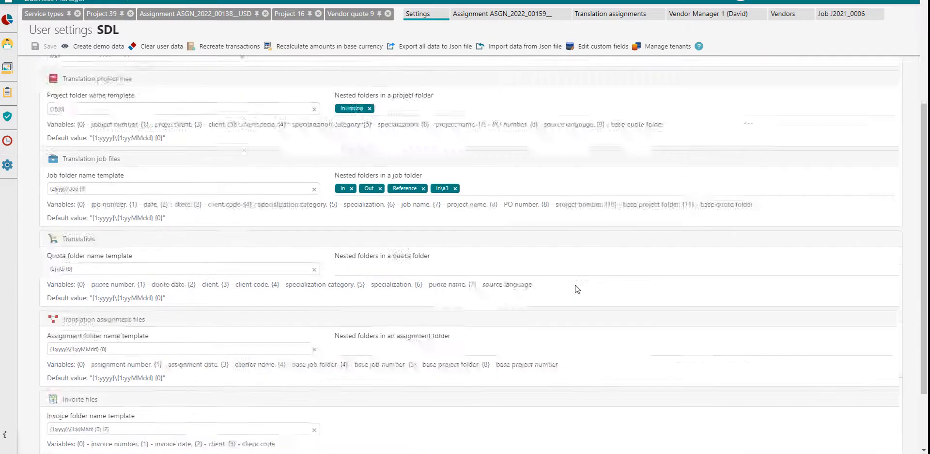
scroll(576, 286, up, 4)
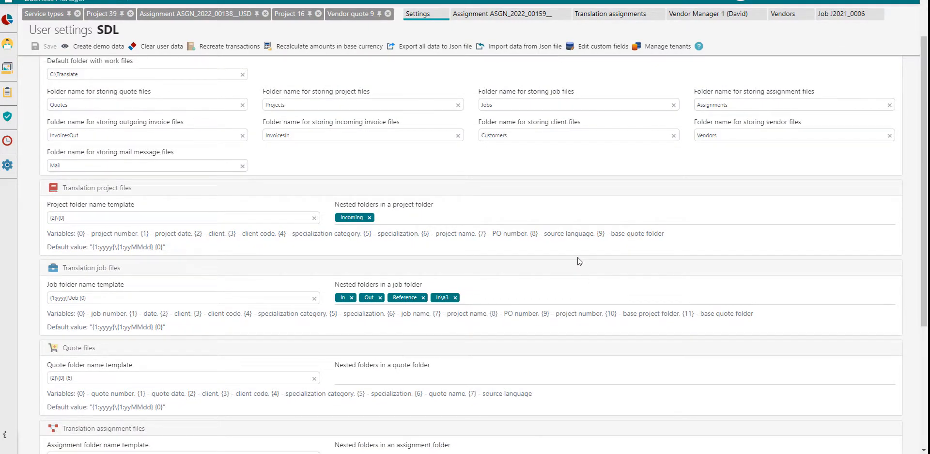
scroll(74, 136, up, 2)
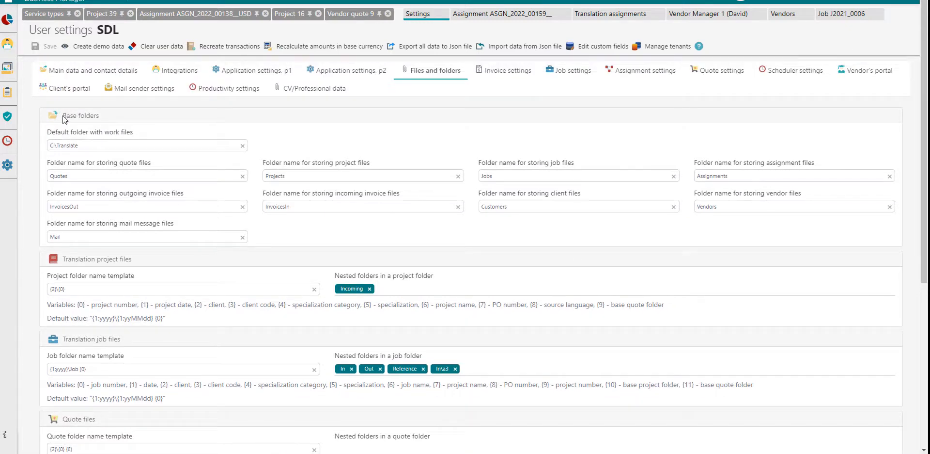
Examine the base folders group and its default folder with work files
drag(63, 118, 101, 115)
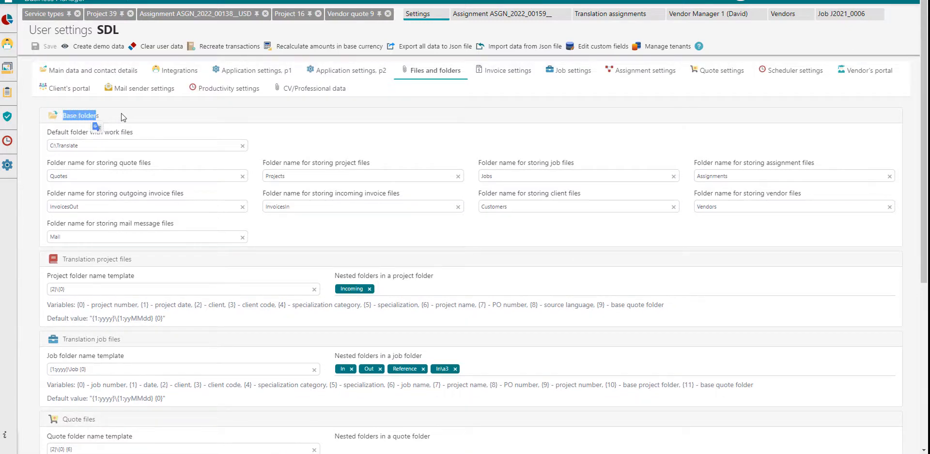
click(121, 112)
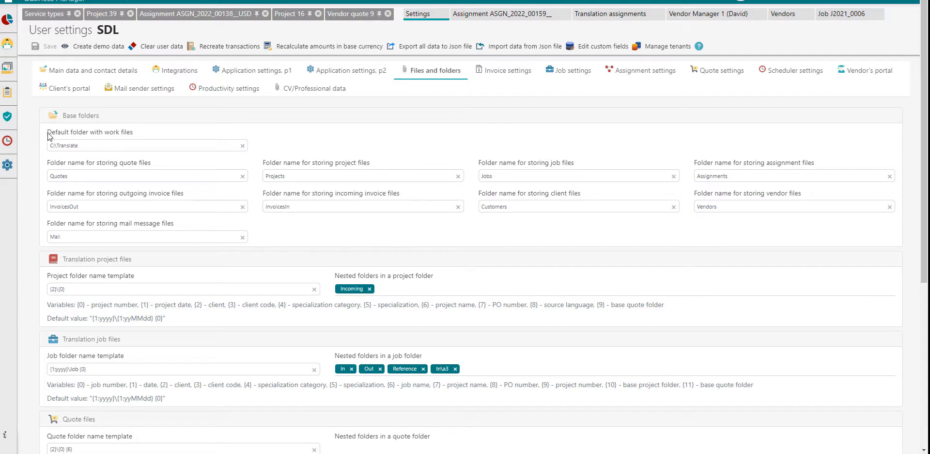
drag(47, 133, 155, 138)
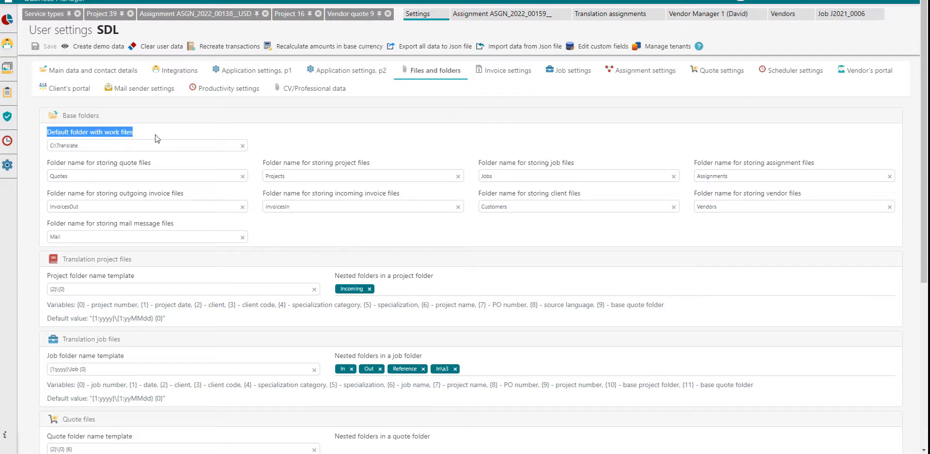
click(201, 129)
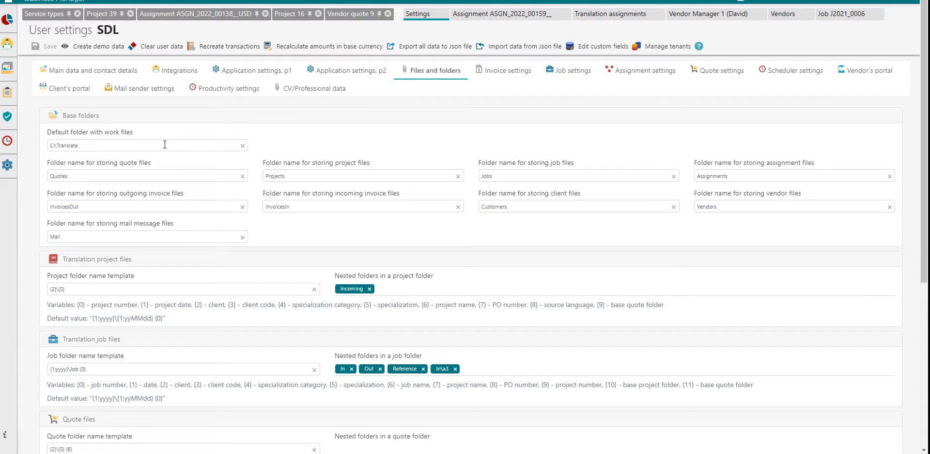
drag(165, 145, 41, 146)
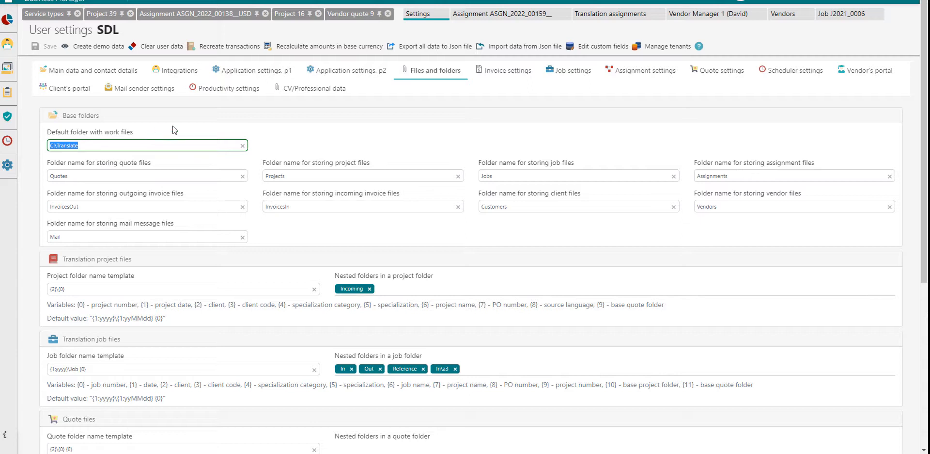
click(237, 137)
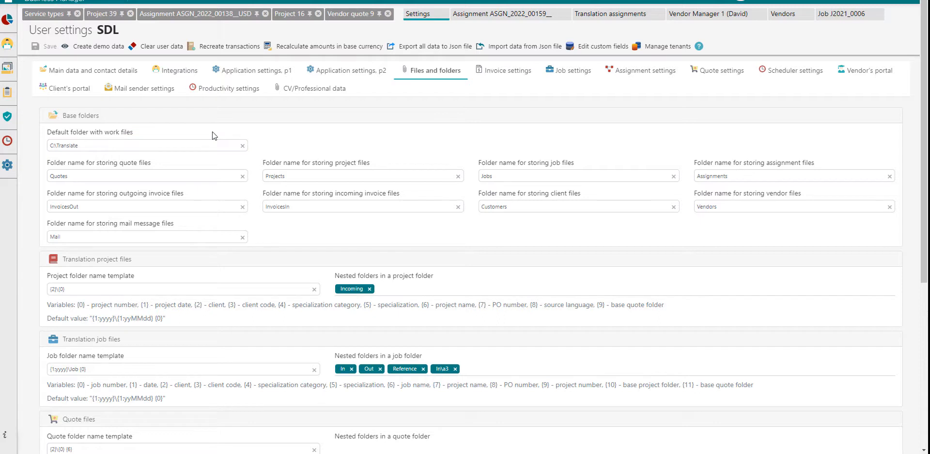
click(129, 145)
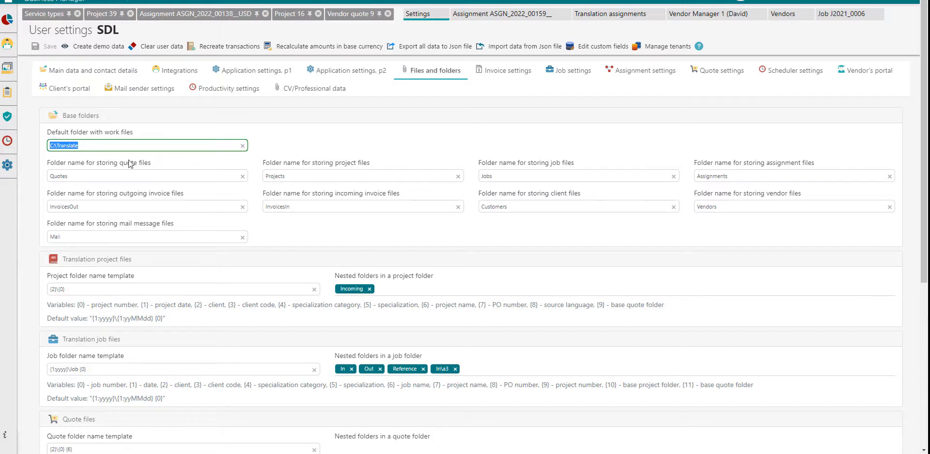
click(117, 143)
Examine the base folder names for storing each file type, including mail messages and quotes
drag(51, 163, 288, 223)
click(289, 226)
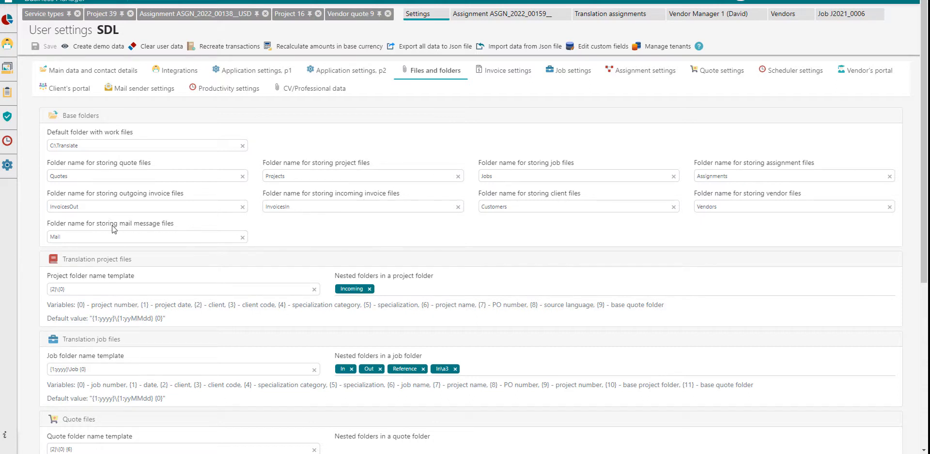
drag(114, 225, 196, 225)
click(211, 219)
click(102, 175)
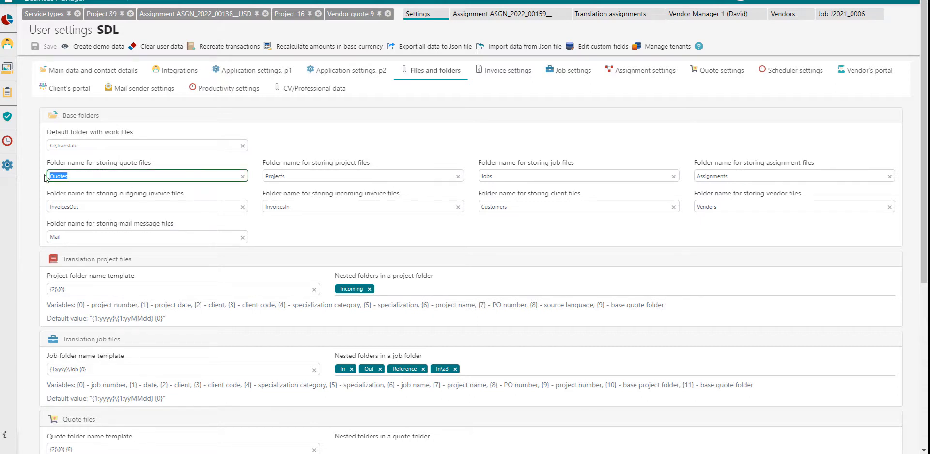
Examine the default work folder together with the folder name for storing quote files
click(90, 145)
triple_click(58, 145)
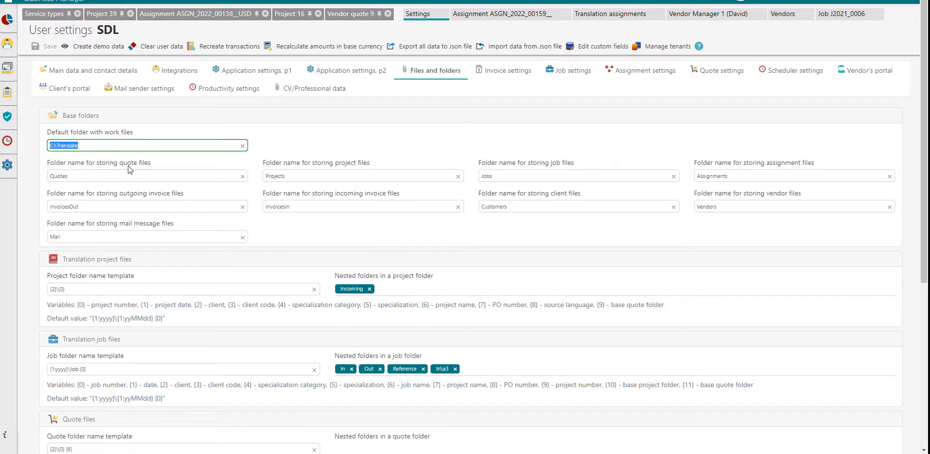
drag(119, 163, 161, 164)
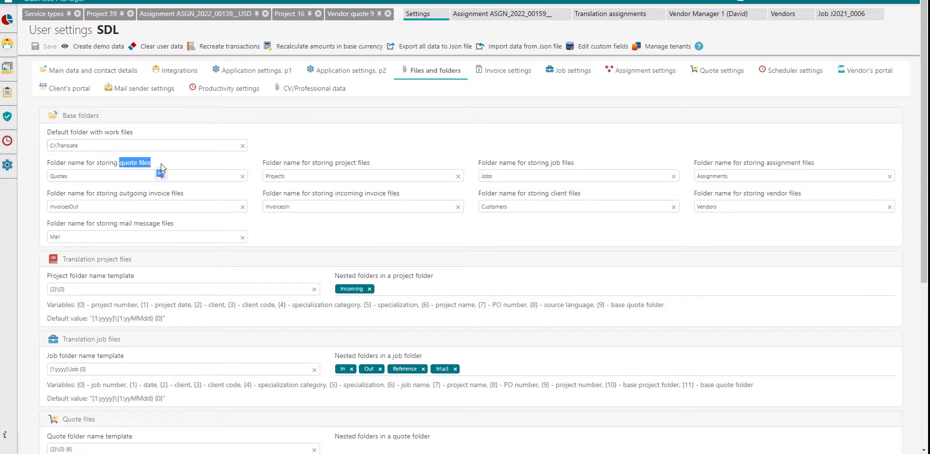
click(200, 165)
click(117, 176)
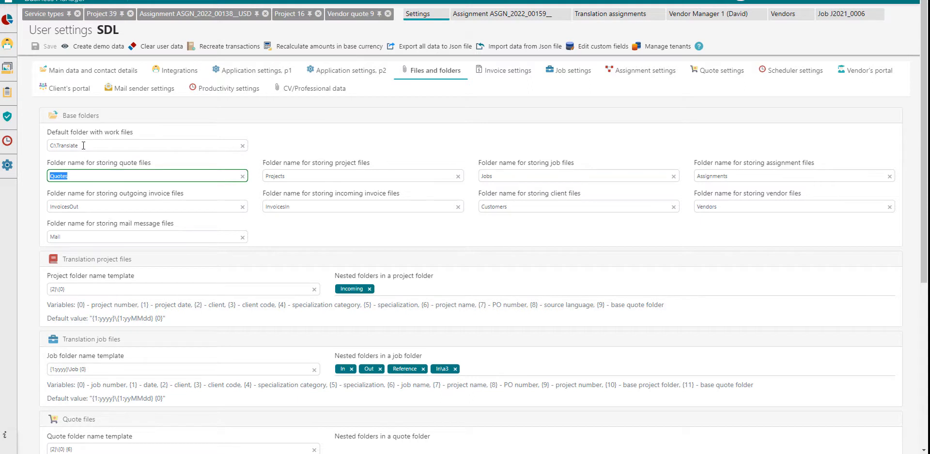
drag(82, 145, 48, 186)
double_click(107, 176)
drag(107, 176, 44, 182)
Check which default work folder and storage folder name apply to translation project files
drag(97, 259, 132, 259)
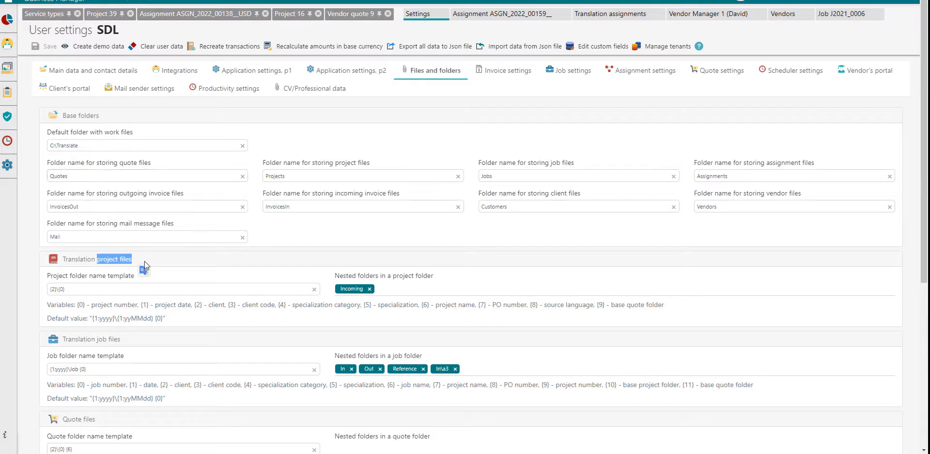
click(190, 262)
drag(85, 144, 38, 145)
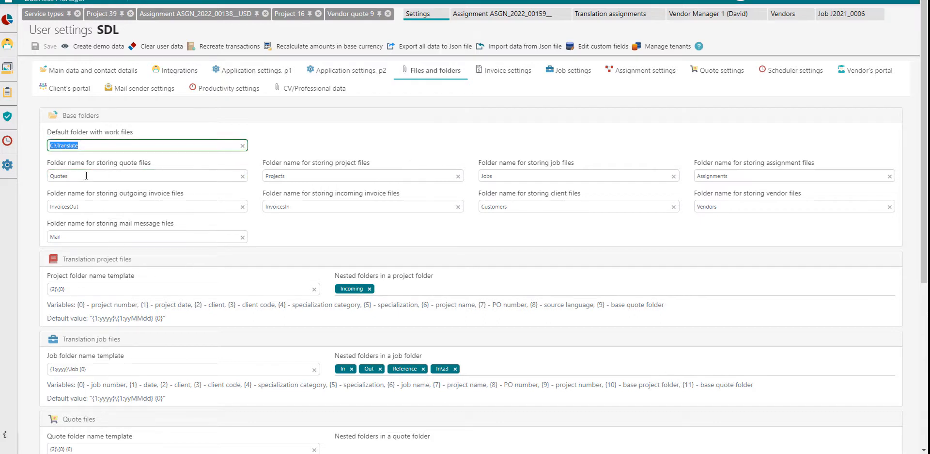
drag(377, 174, 224, 176)
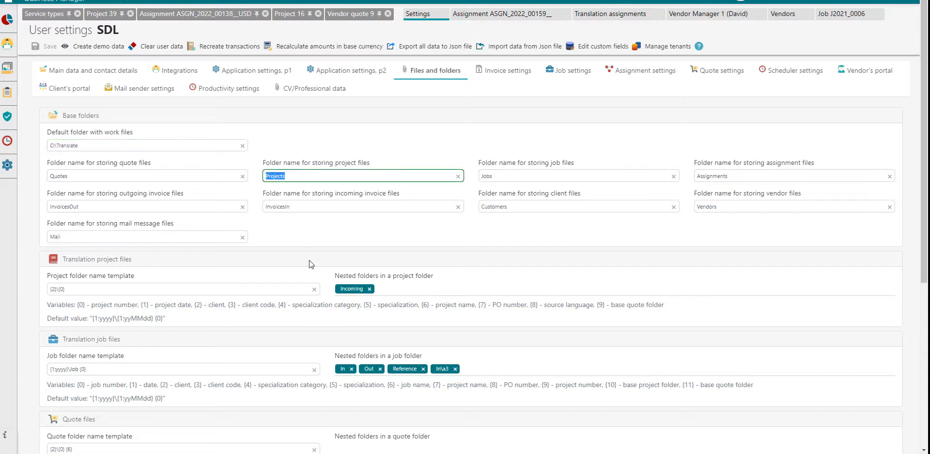
key(BackSpace)
text(Projects)
click(280, 233)
Look through the folder name templates for projects, jobs, quotes, assignments, invoices and Studio projects
scroll(293, 218, down, 3)
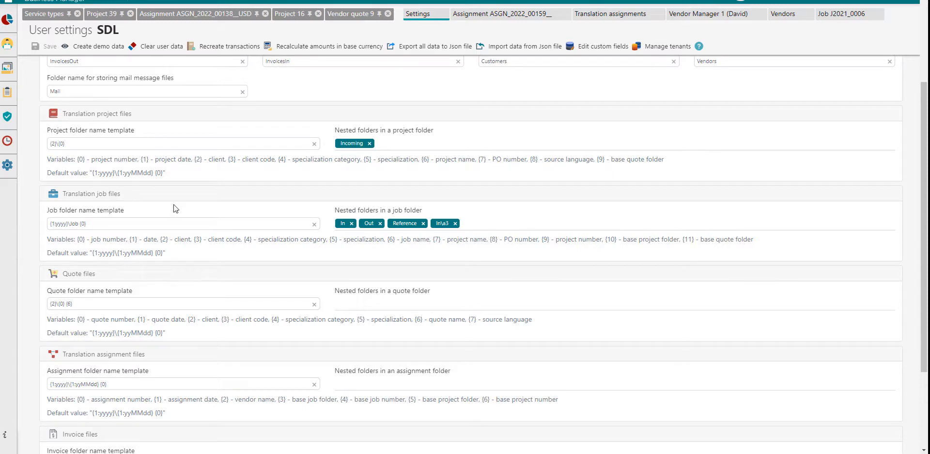
scroll(85, 155, down, 1)
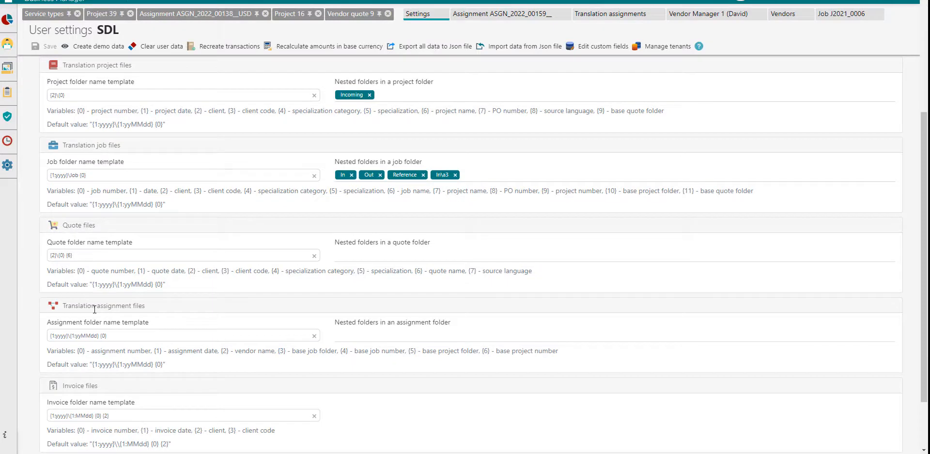
scroll(171, 379, down, 1)
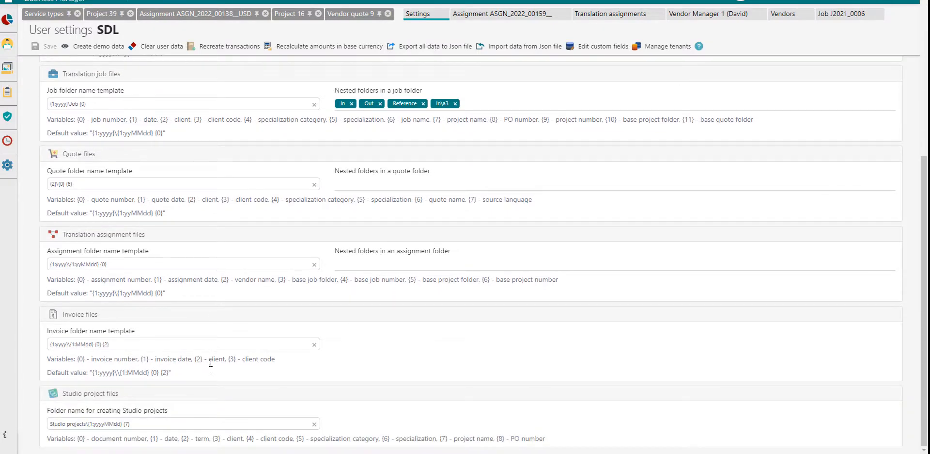
scroll(222, 248, up, 2)
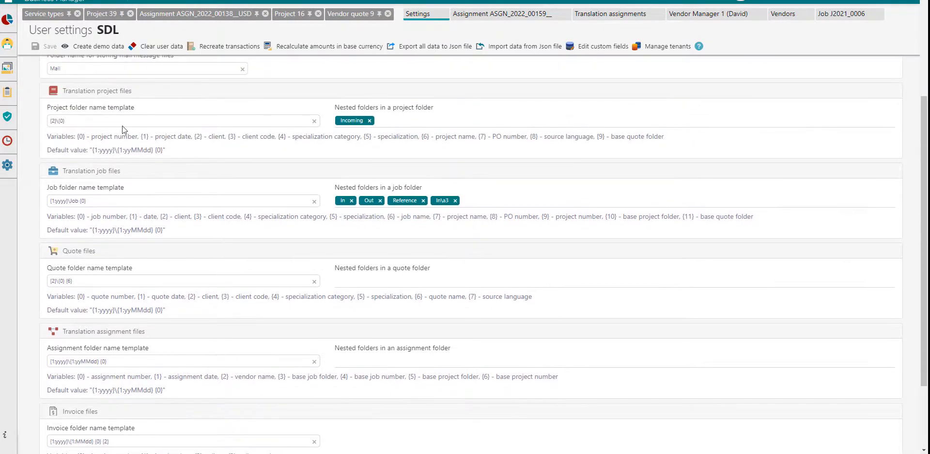
scroll(111, 141, up, 1)
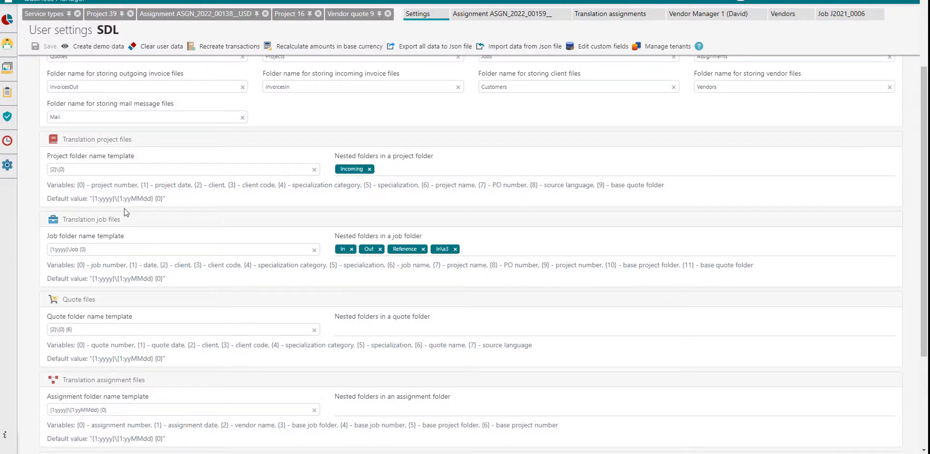
Examine the project folder name template against its list of available variables and its default value
triple_click(143, 169)
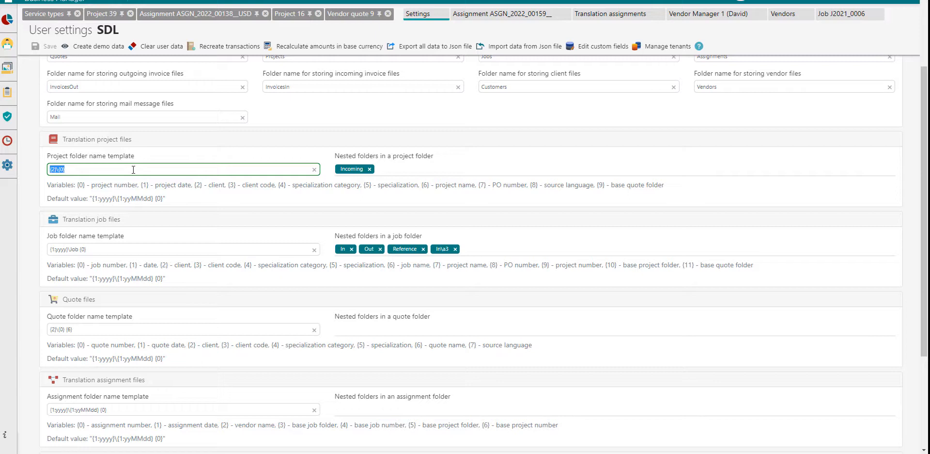
click(110, 167)
drag(77, 185, 665, 185)
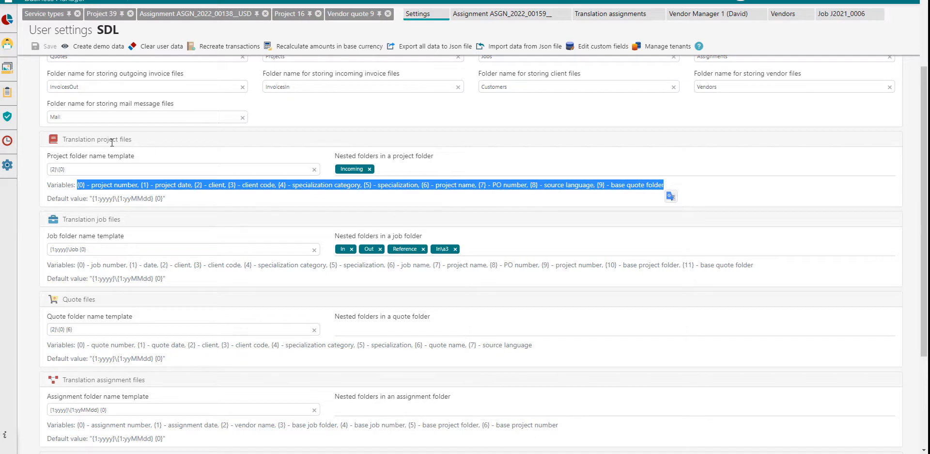
click(85, 167)
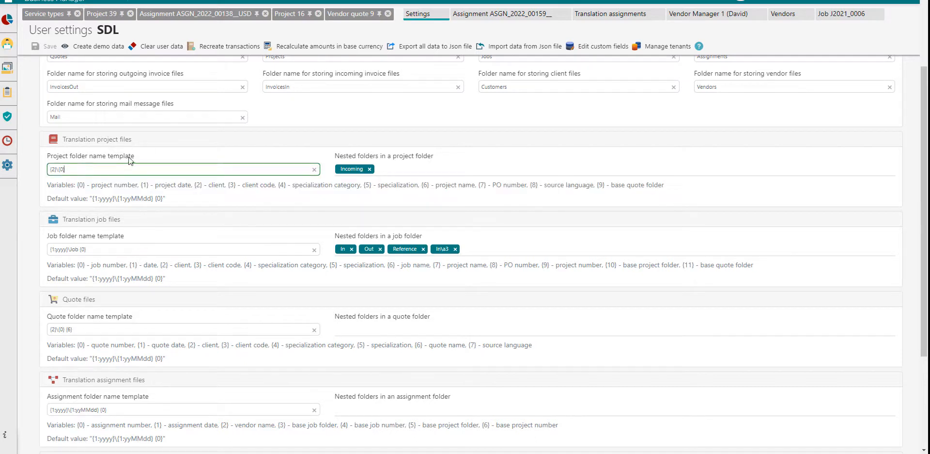
drag(47, 199, 167, 199)
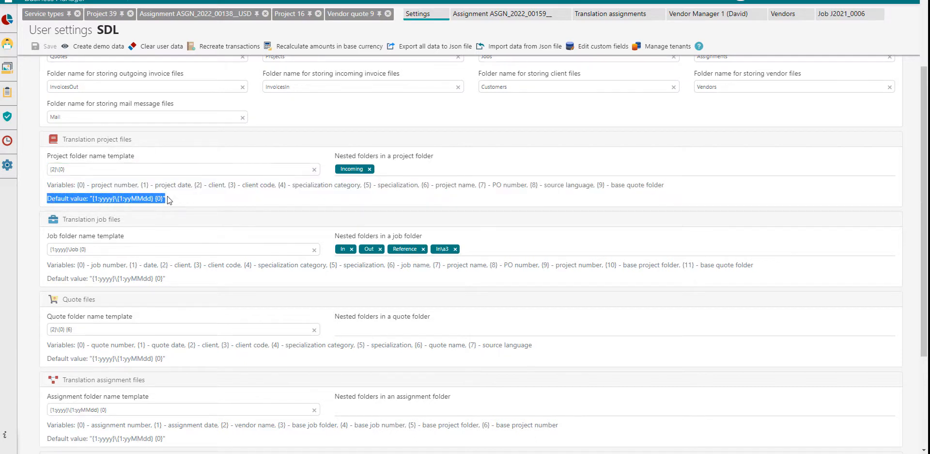
click(203, 197)
drag(100, 169, 21, 169)
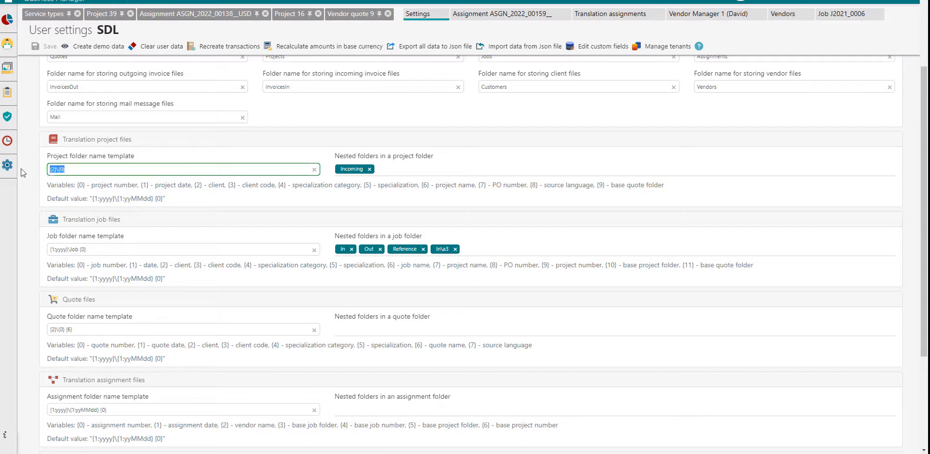
click(126, 171)
drag(77, 185, 515, 191)
click(542, 186)
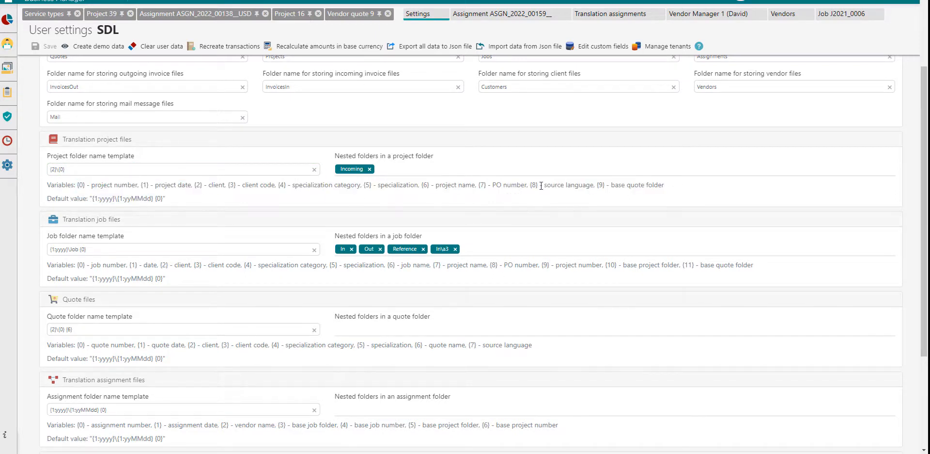
click(199, 170)
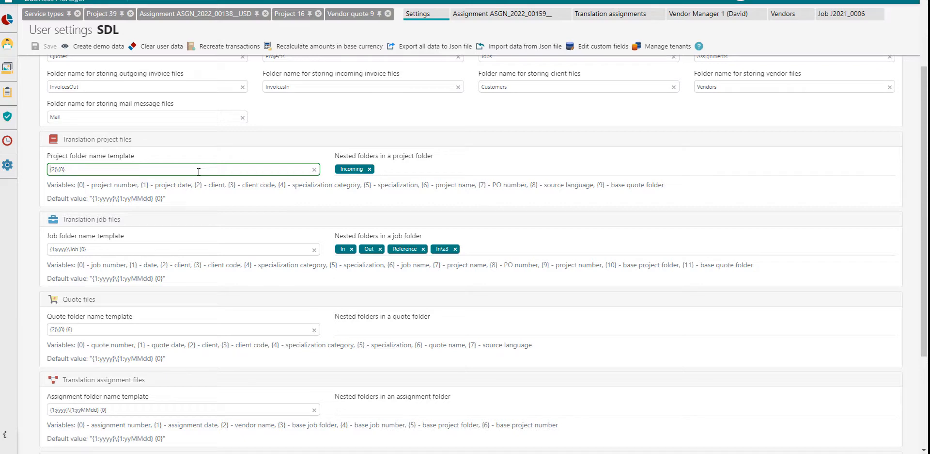
Check how the default work folder, the project storage folder name and the project folder name template combine into a path
scroll(199, 172, up, 2)
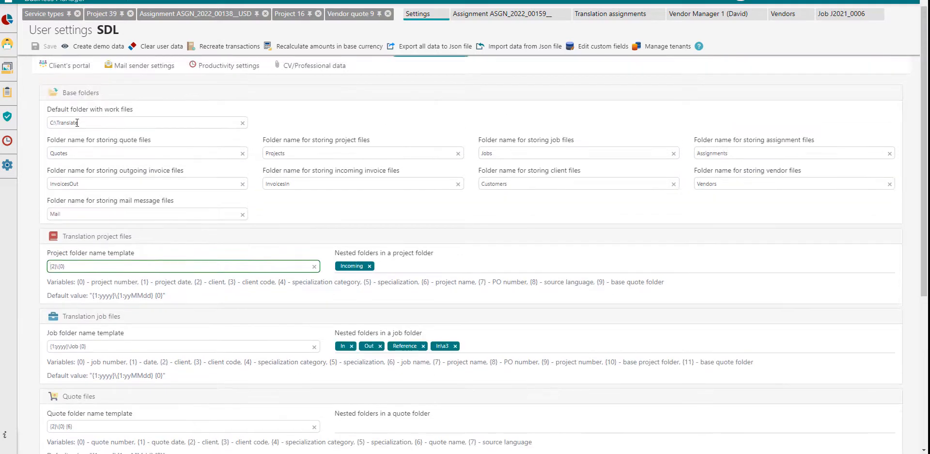
drag(79, 122, 23, 124)
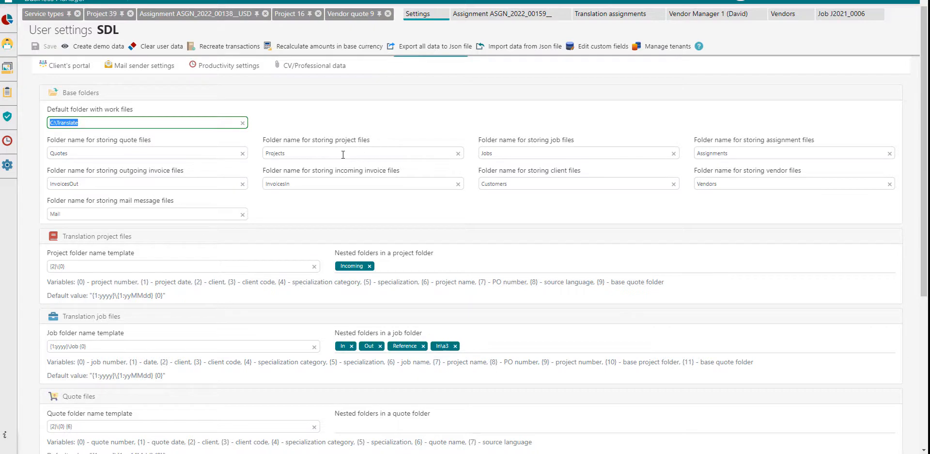
drag(337, 150, 253, 133)
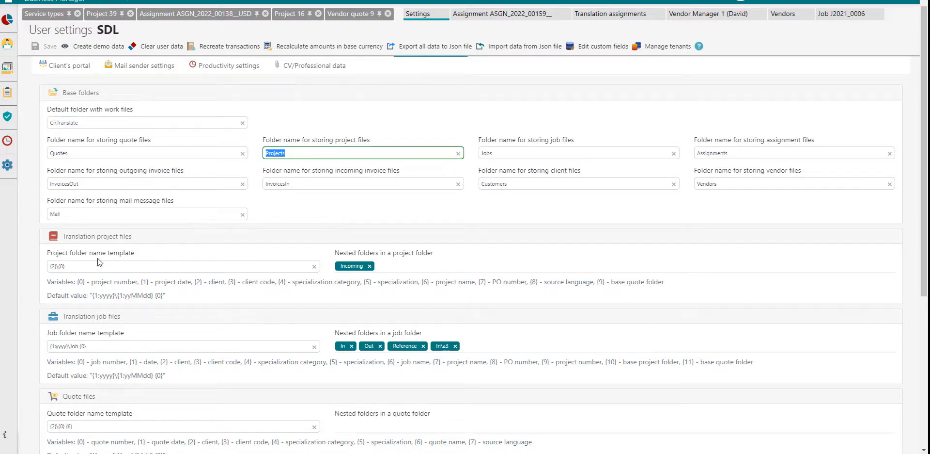
click(60, 267)
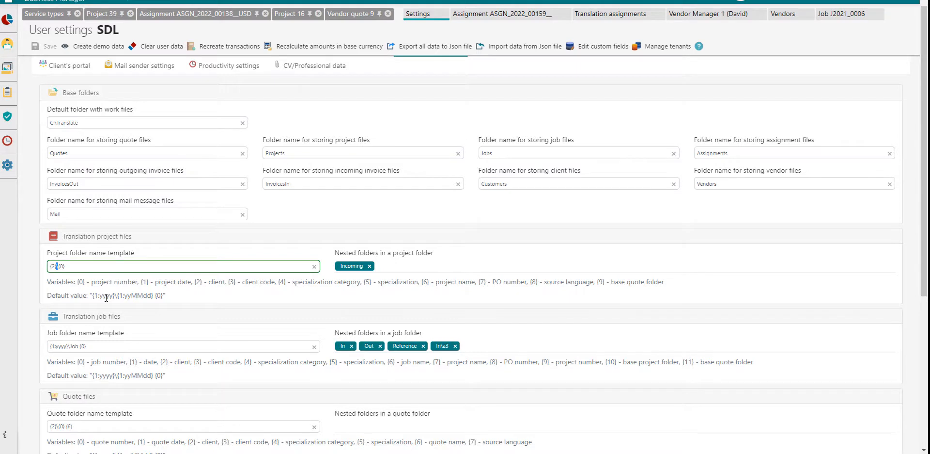
key(Right)
Compare the variables used in the project folder name template with the listed client and project number variables
click(64, 124)
click(325, 154)
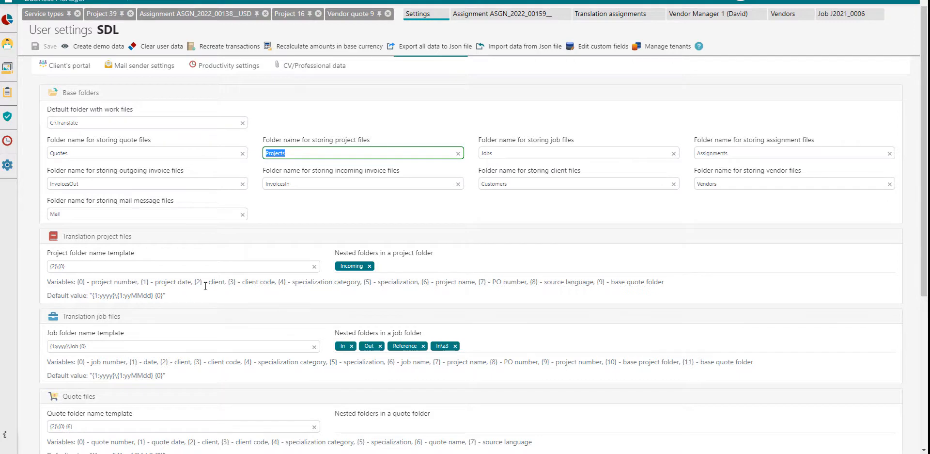
click(61, 266)
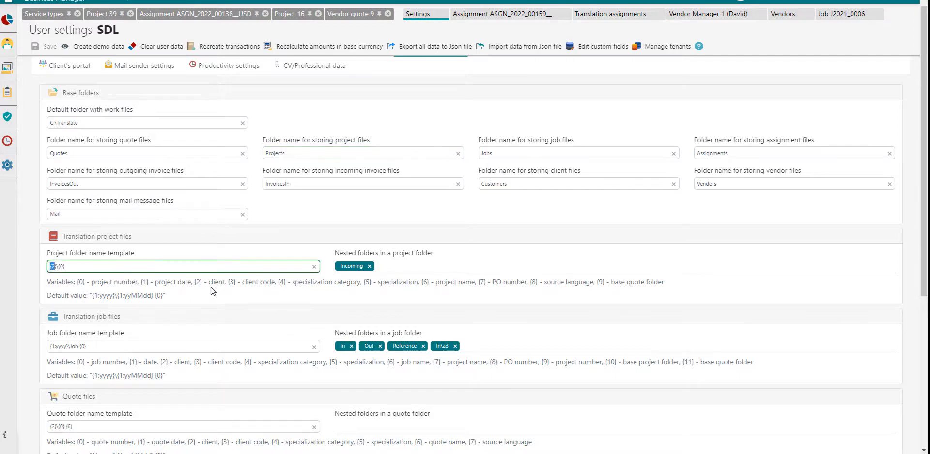
drag(205, 281, 223, 282)
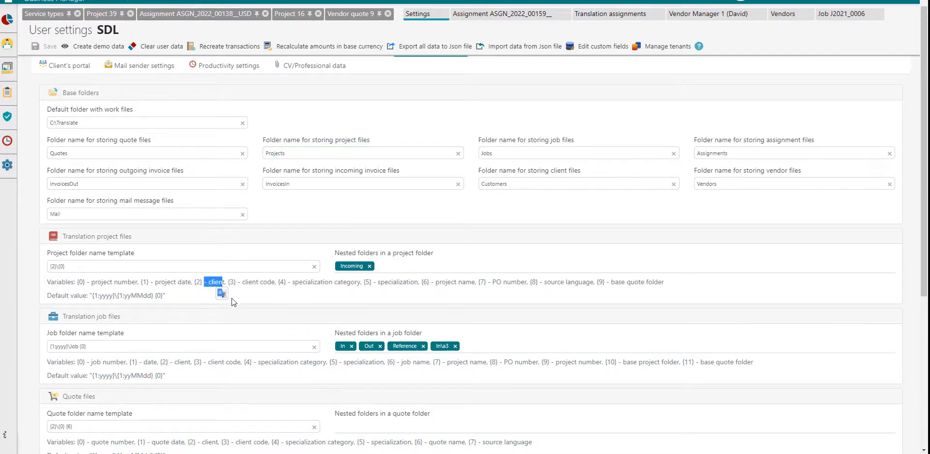
click(64, 267)
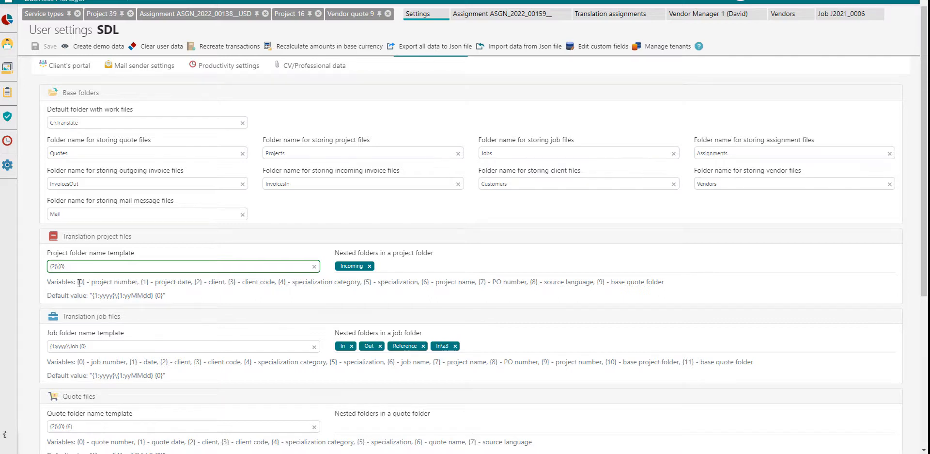
drag(77, 282, 137, 282)
Insert the project date variable {1:} before the project number in the project folder name template
click(77, 261)
text({1}\)
text(:)
Add the yyyyMMdd date format to the project date variable, making the project folder name template {2}\{1:yyyyMMdd} {0}
double_click(105, 296)
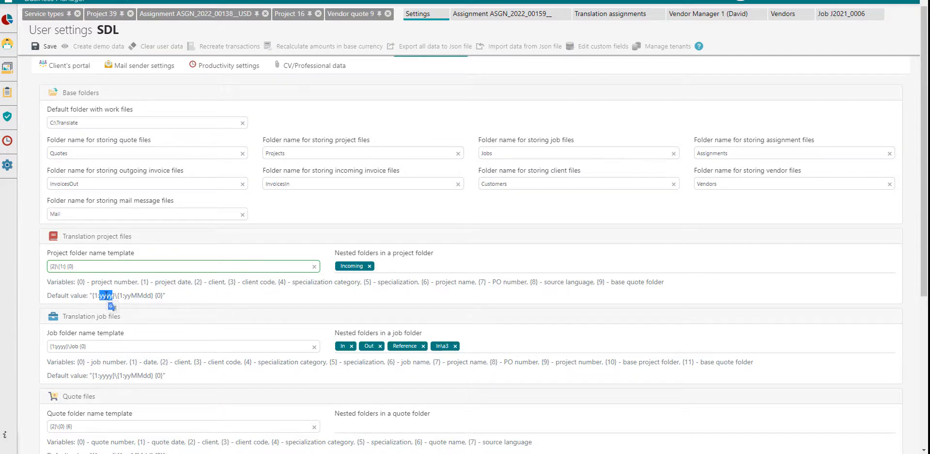
drag(131, 295, 144, 295)
click(144, 296)
text(d)
double_click(66, 266)
key(BackSpace)
text(yyyyMMdd)
Review the edited project folder name template and the nested project folders, and save the settings
drag(121, 266, 43, 272)
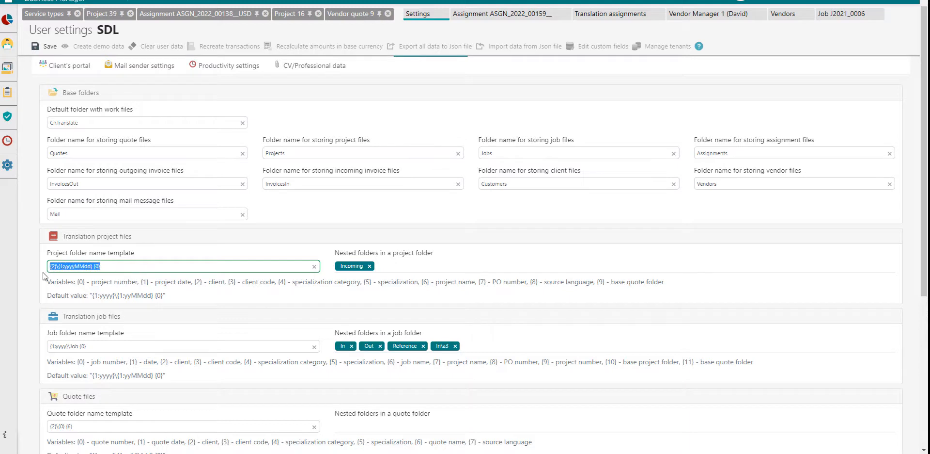
click(109, 264)
scroll(240, 235, down, 1)
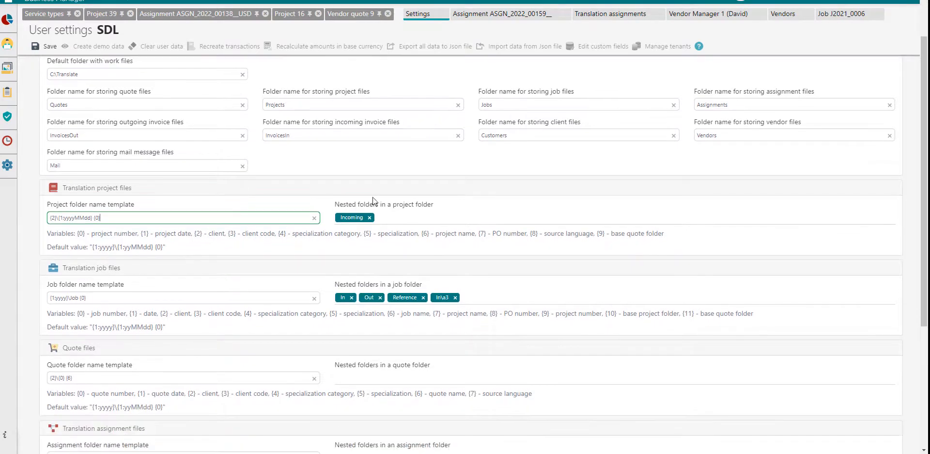
scroll(366, 289, down, 4)
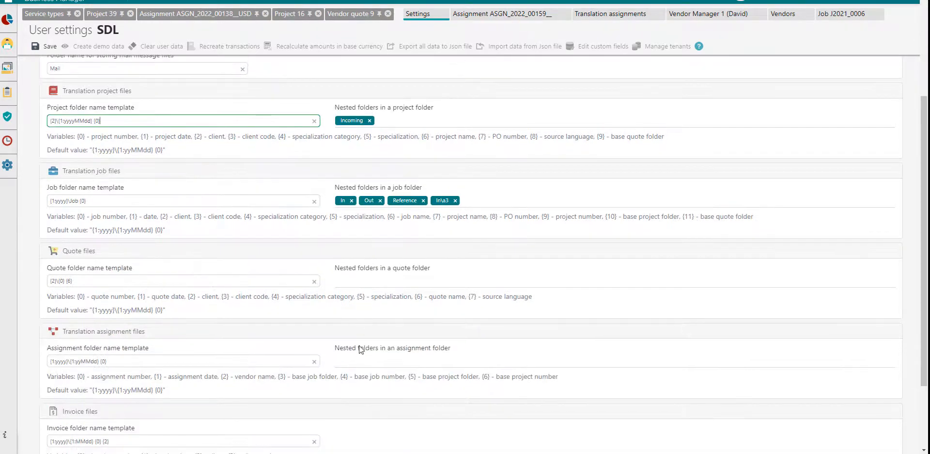
scroll(334, 314, up, 5)
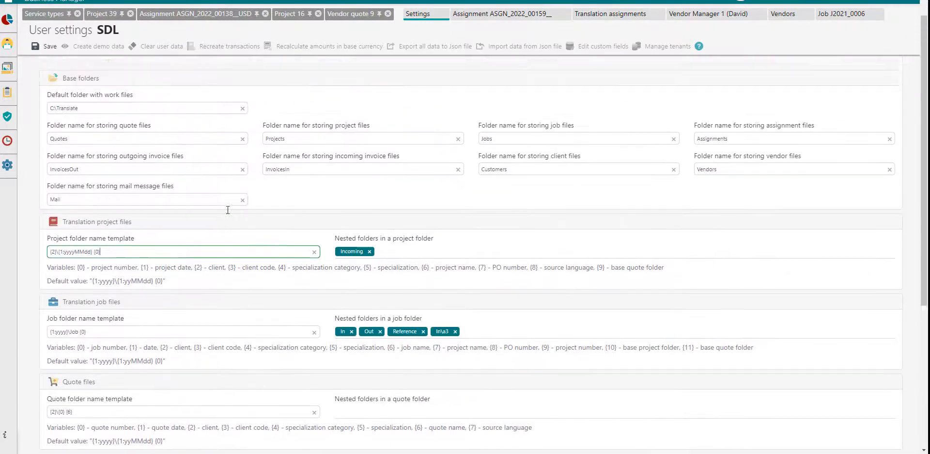
drag(117, 268, 50, 266)
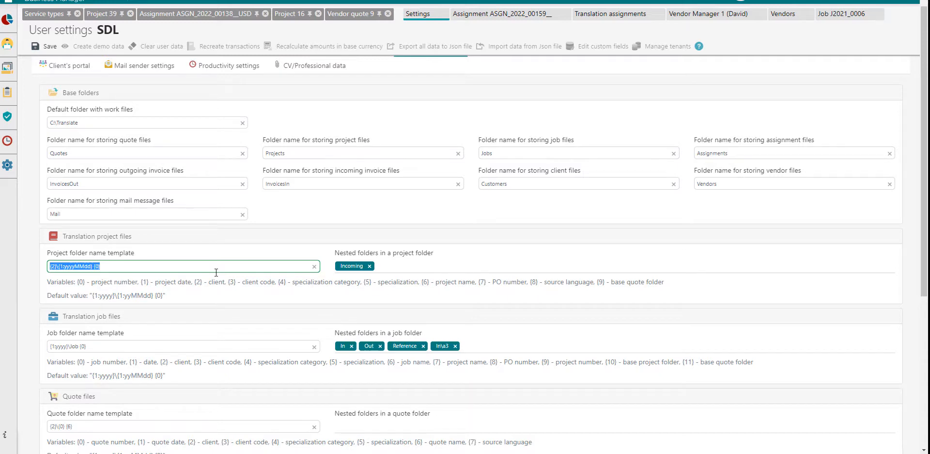
click(164, 270)
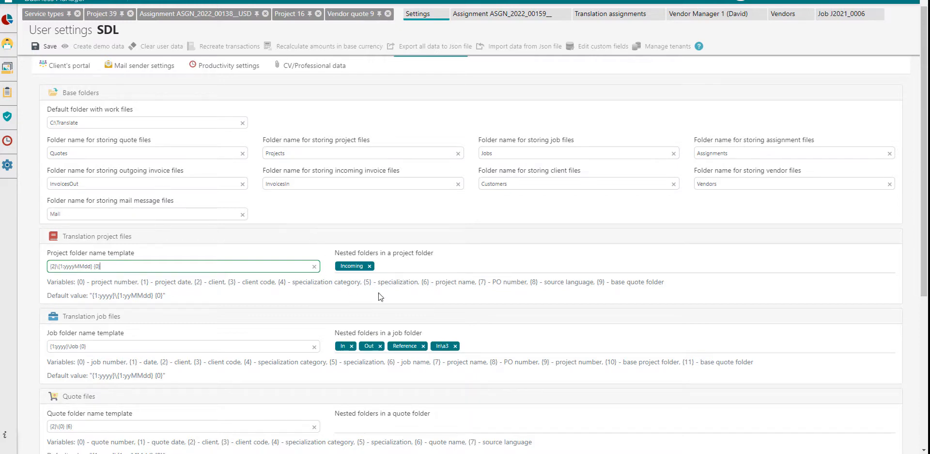
click(411, 269)
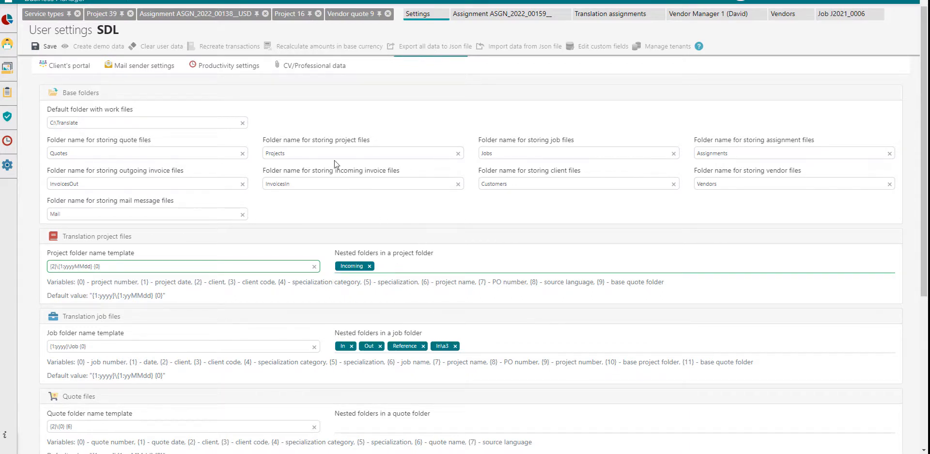
click(39, 47)
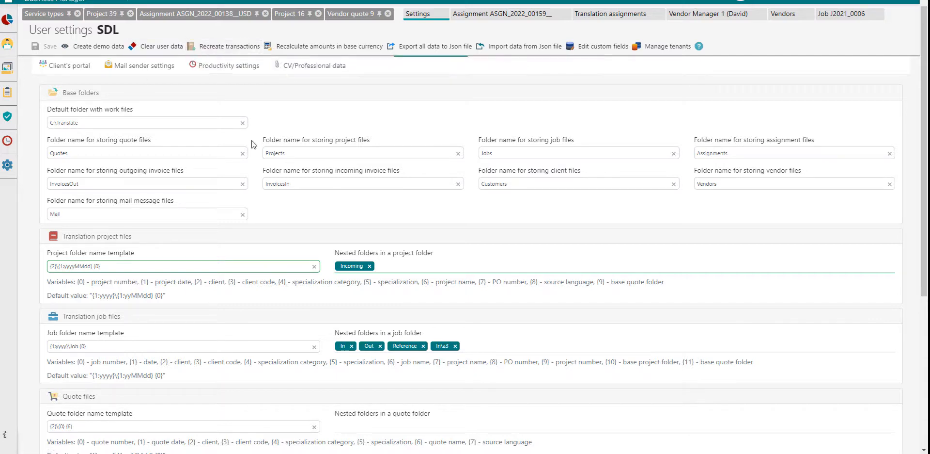
Start a new quote from the Quotes list and assign it to the client Capital Languages
click(68, 124)
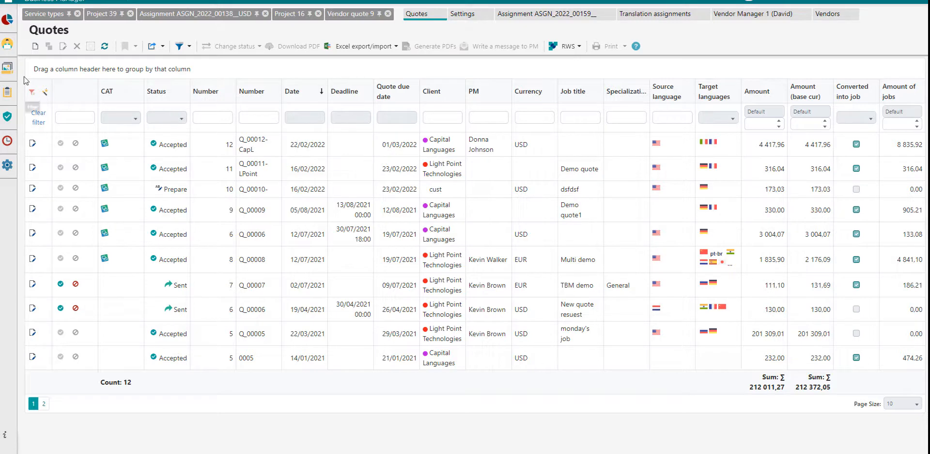
click(41, 45)
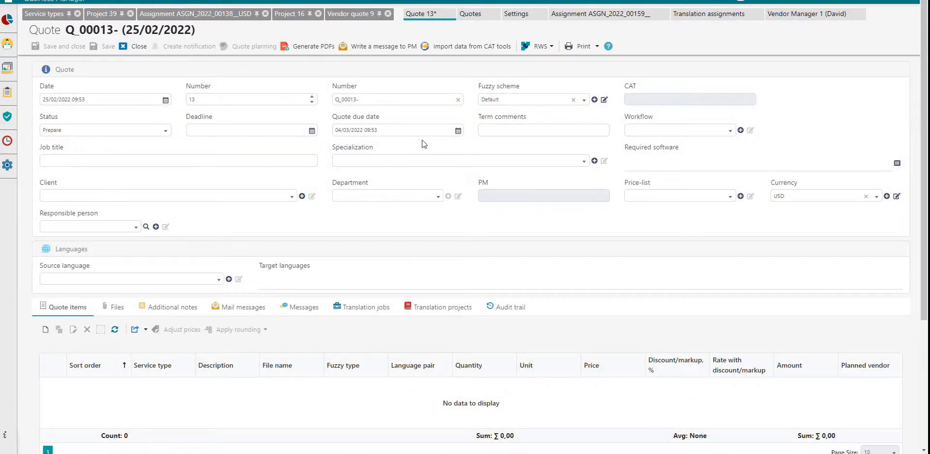
click(83, 195)
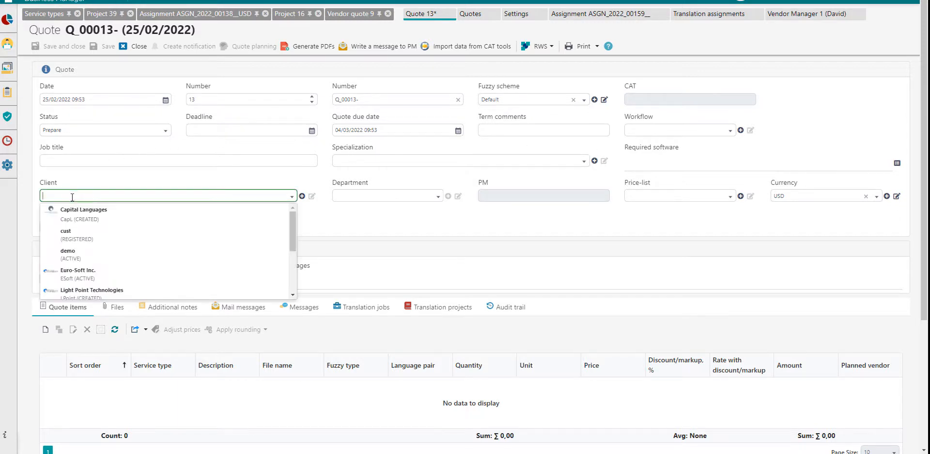
click(87, 218)
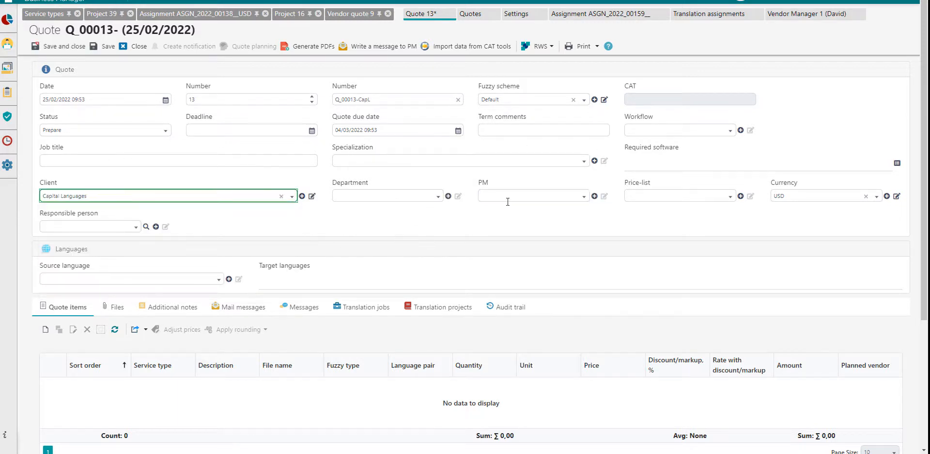
Set the quote's source language to English and its target languages to French and German
scroll(364, 227, down, 2)
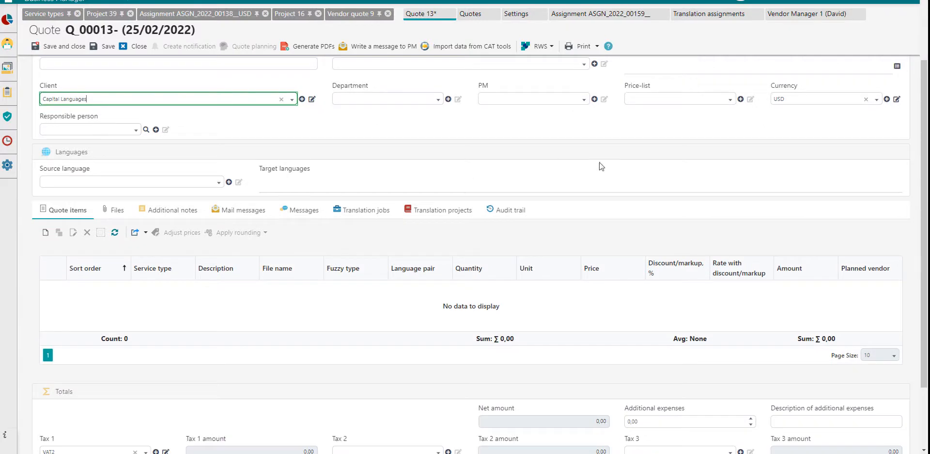
scroll(218, 209, up, 2)
click(57, 279)
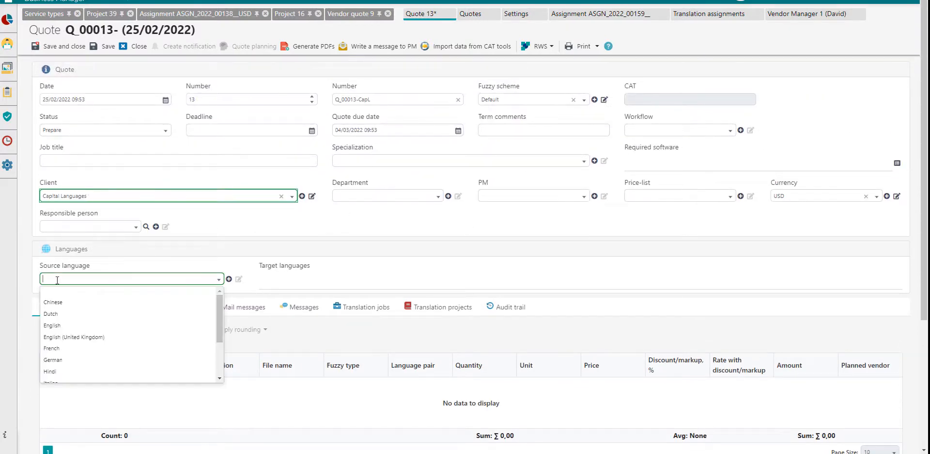
text(eng)
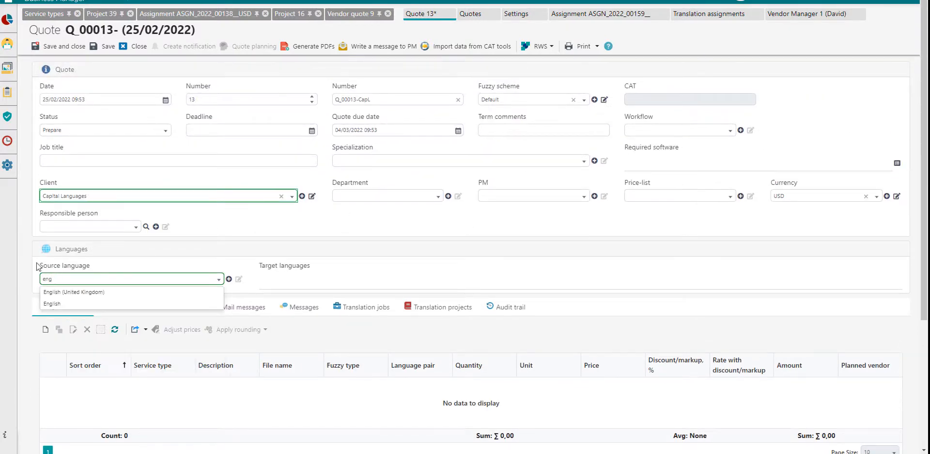
click(59, 305)
click(292, 283)
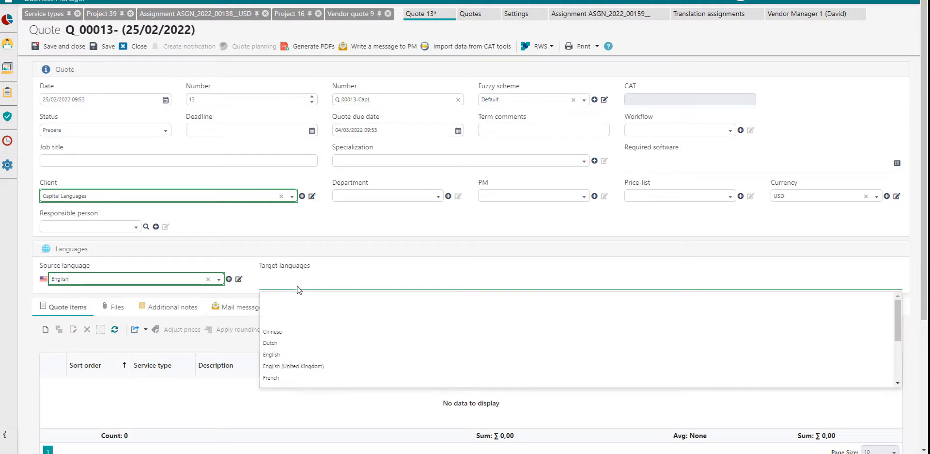
scroll(368, 352, down, 2)
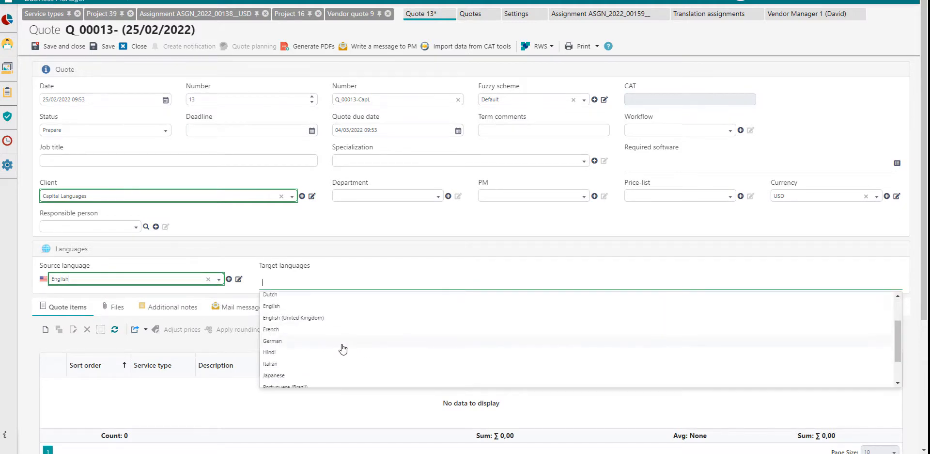
click(292, 332)
click(332, 286)
scroll(281, 354, down, 2)
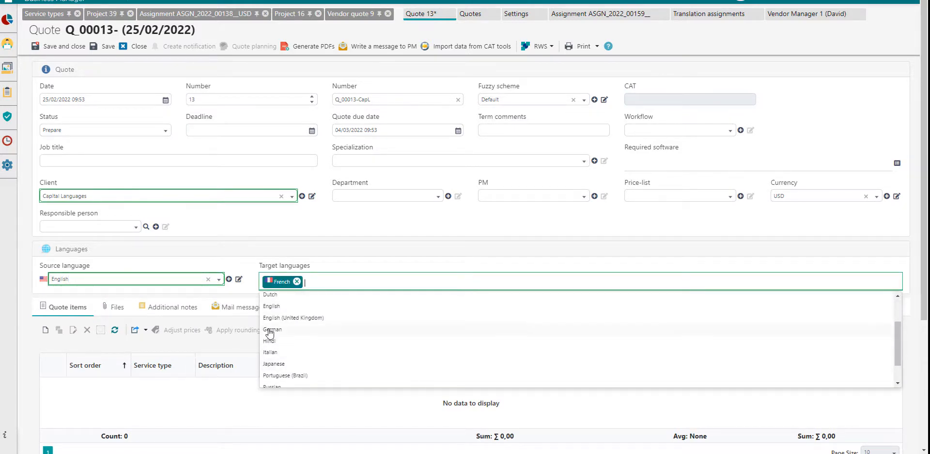
click(268, 334)
Open the new quote's files and examine its entity folder path and nested folders
scroll(371, 316, down, 2)
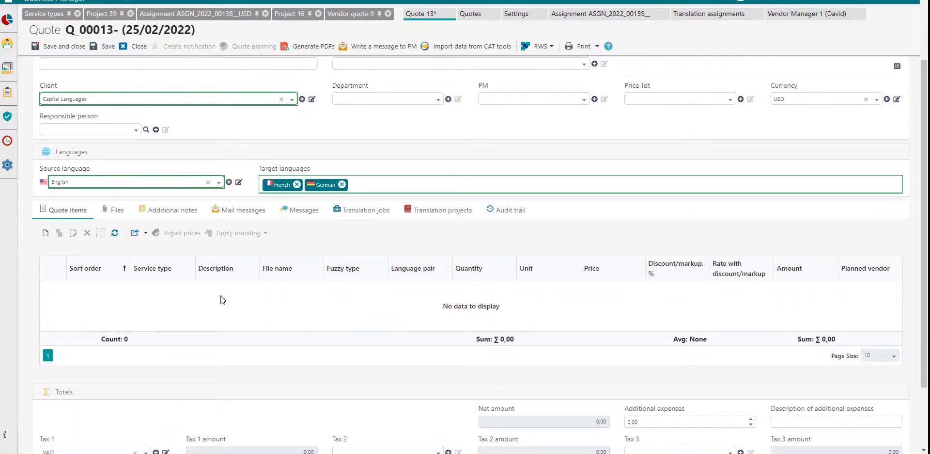
click(108, 216)
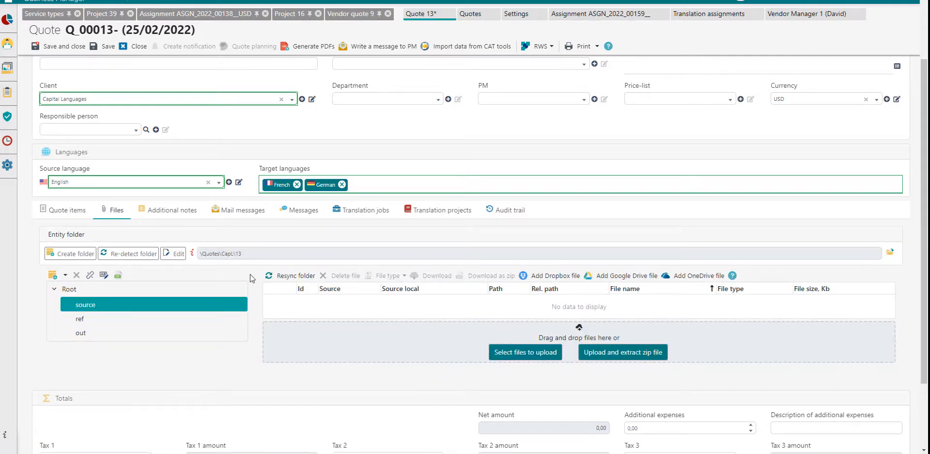
scroll(251, 277, down, 2)
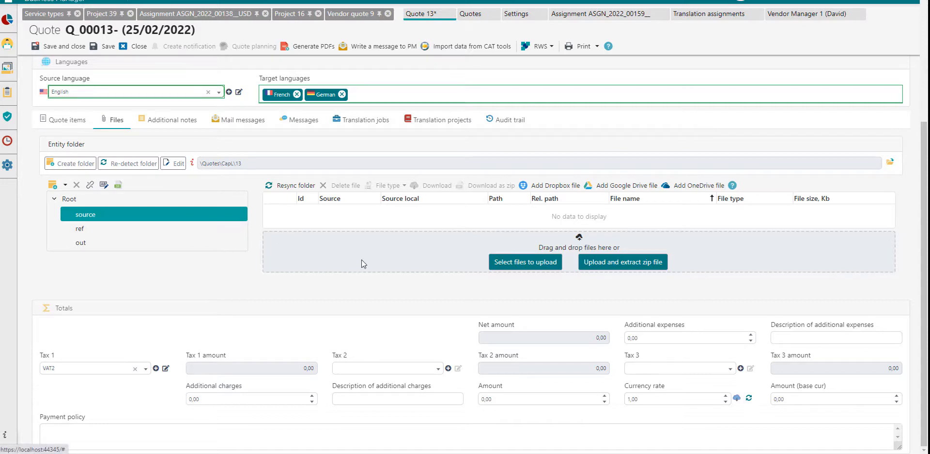
scroll(361, 259, up, 2)
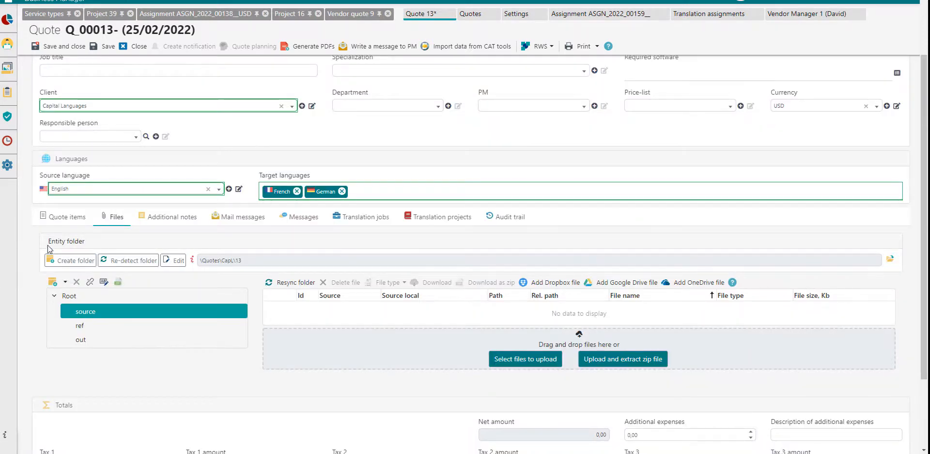
drag(48, 241, 89, 238)
click(107, 240)
click(178, 260)
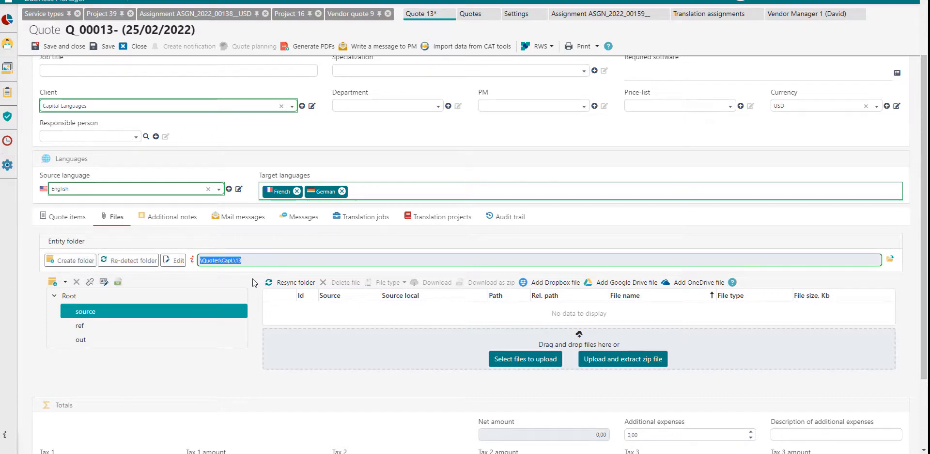
Check how the quote's entity folder path is built from the quotes folder, client code and quote number
click(247, 262)
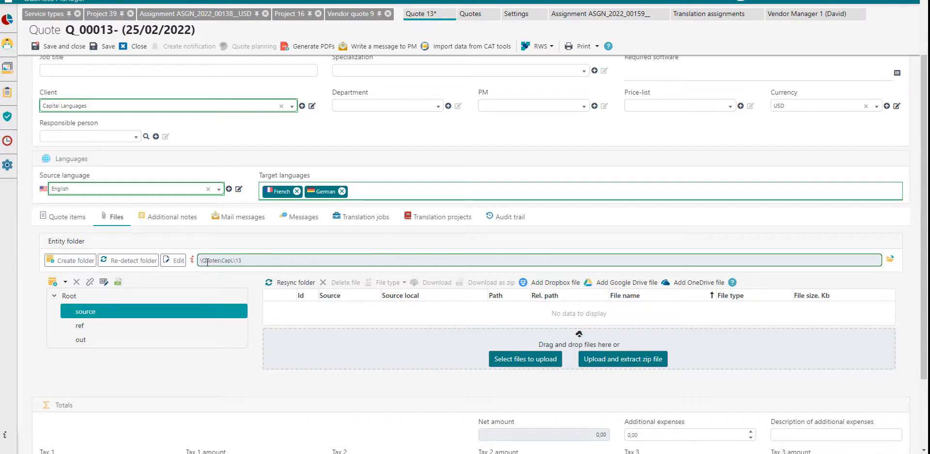
drag(201, 261, 236, 264)
click(249, 263)
double_click(249, 264)
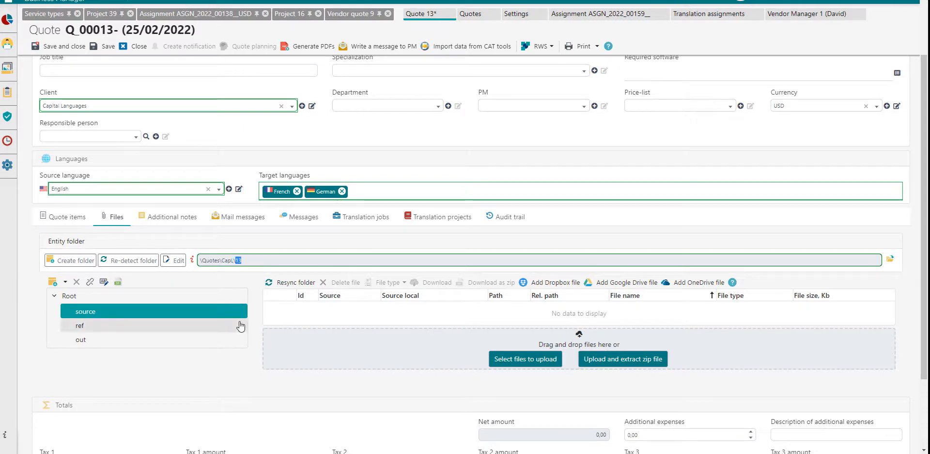
scroll(241, 322, up, 3)
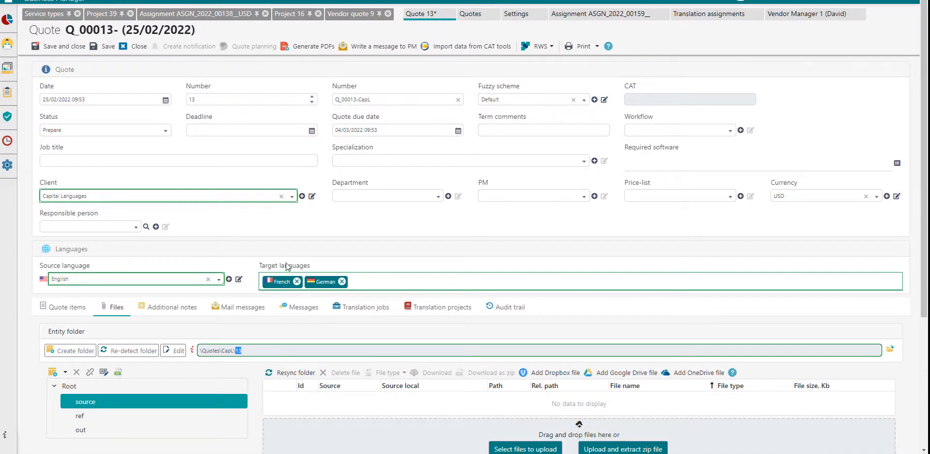
Examine the new quote's full entity folder path above its source, ref and out folders
scroll(223, 318, down, 1)
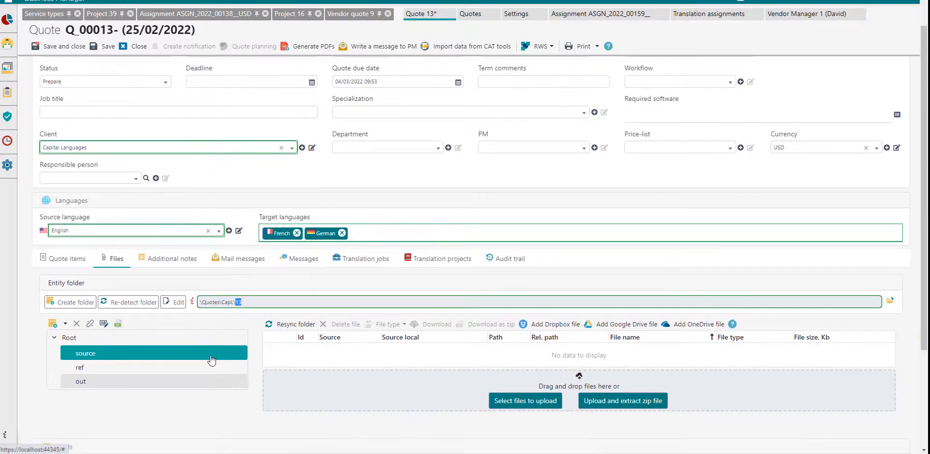
click(200, 320)
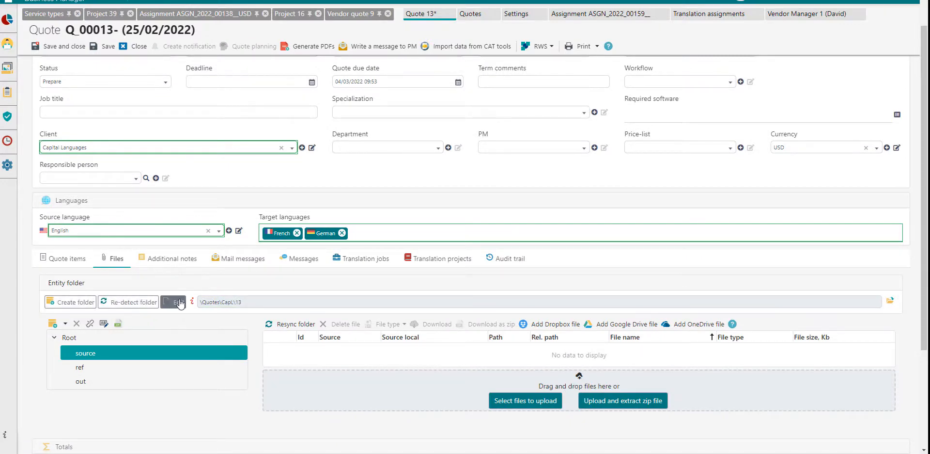
triple_click(255, 303)
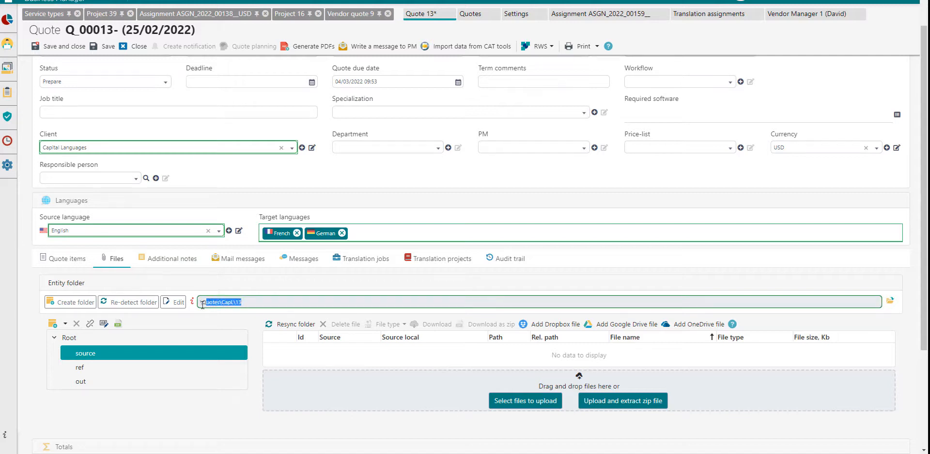
click(251, 304)
scroll(324, 199, up, 1)
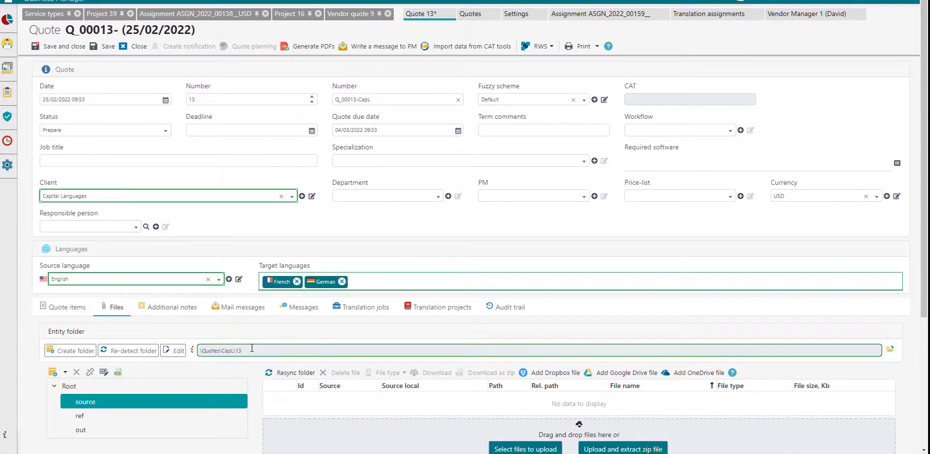
drag(253, 349, 172, 359)
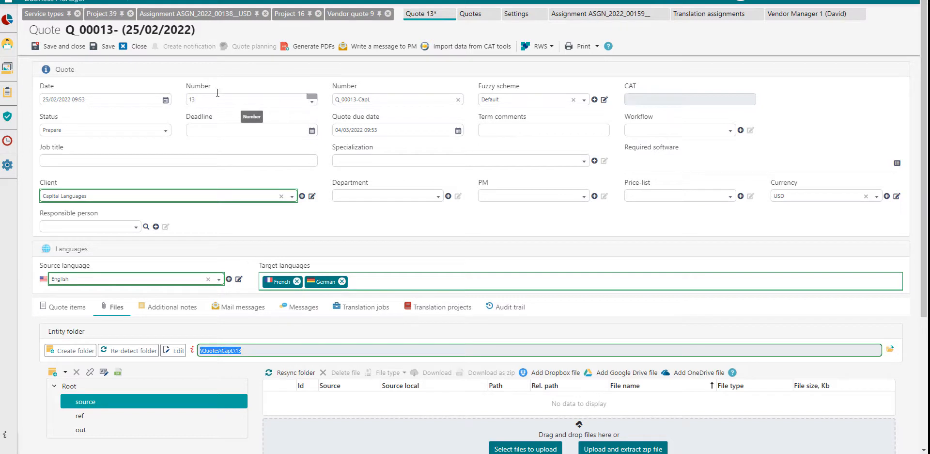
Set the quote number to 14, check the last part of the entity folder path, and set the number back to 13
click(313, 97)
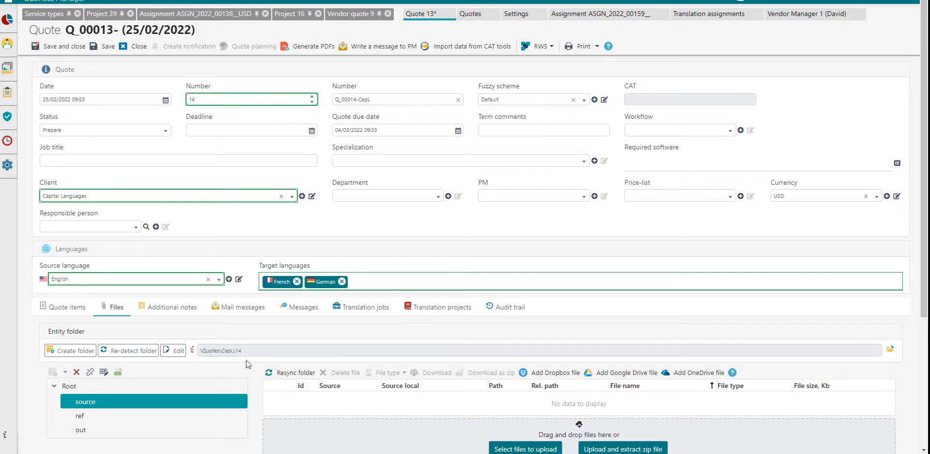
drag(246, 360, 234, 356)
click(264, 352)
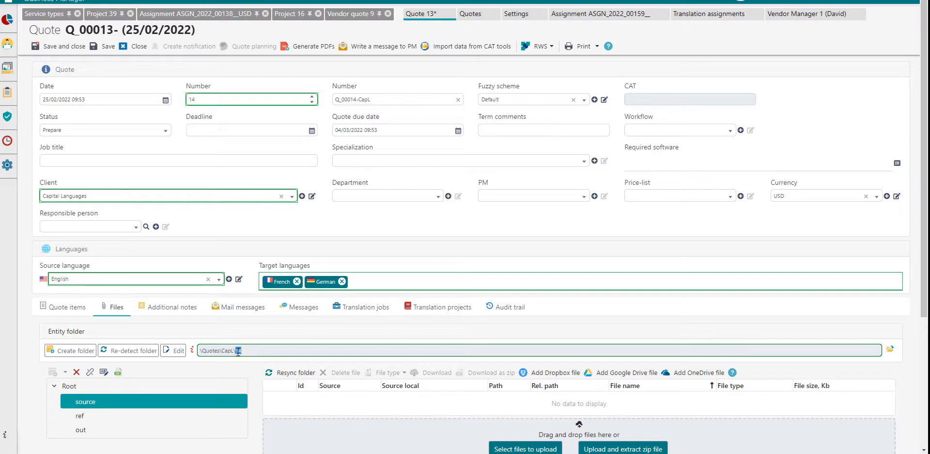
click(313, 102)
Change the quote's client to Light Point Technologies and check the client code in the entity folder path
click(128, 196)
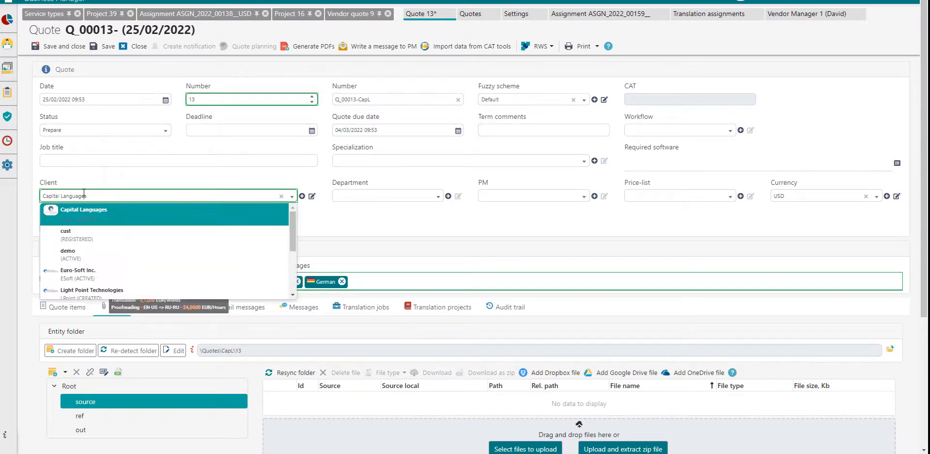
scroll(138, 242, down, 1)
click(97, 242)
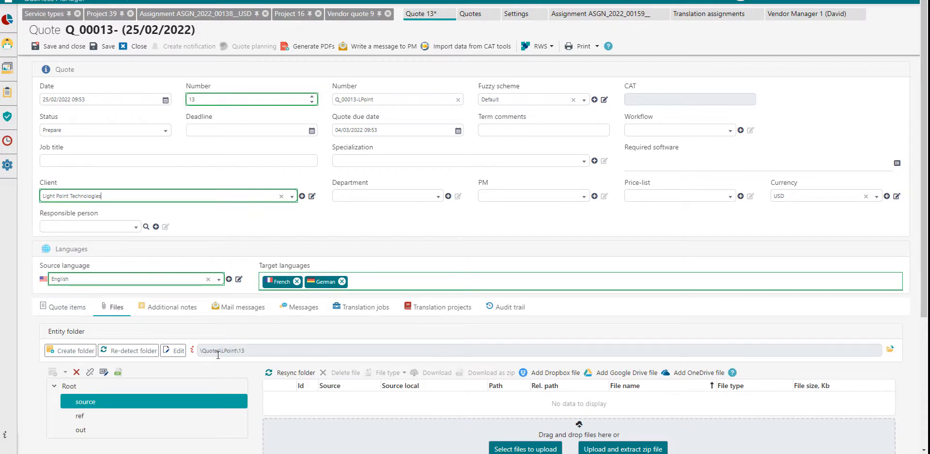
drag(221, 352, 237, 353)
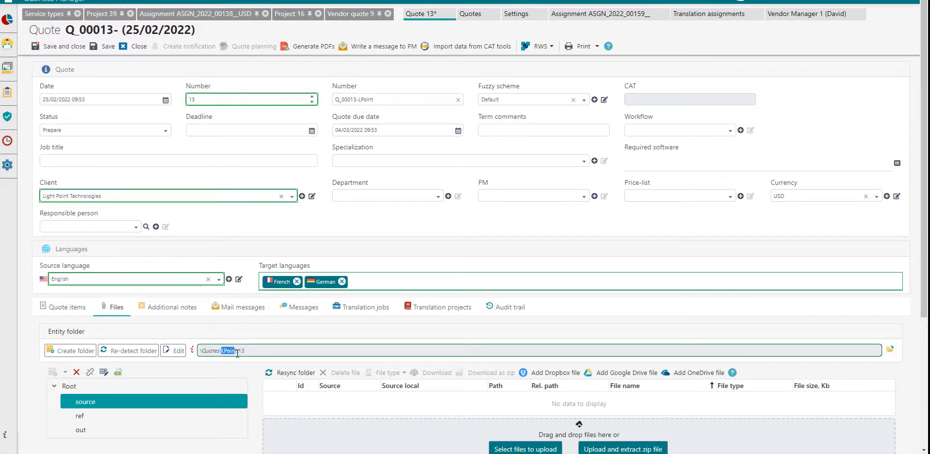
click(277, 353)
Review the complete entity folder path for the changed client and read the hint about the folder's status
drag(258, 350, 210, 362)
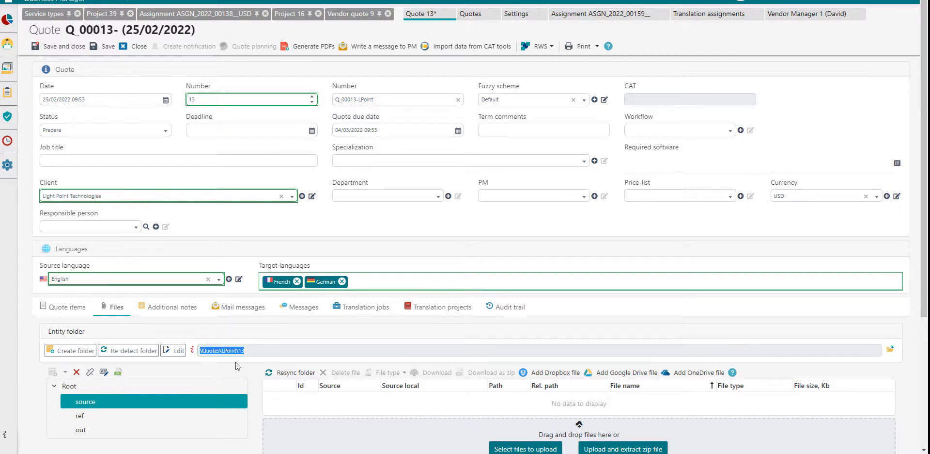
click(259, 349)
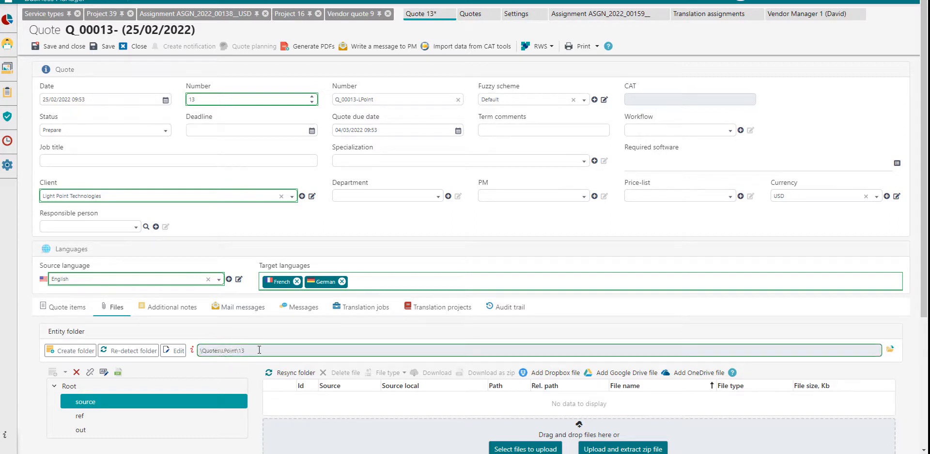
mouse_move(192, 354)
drag(264, 351, 206, 350)
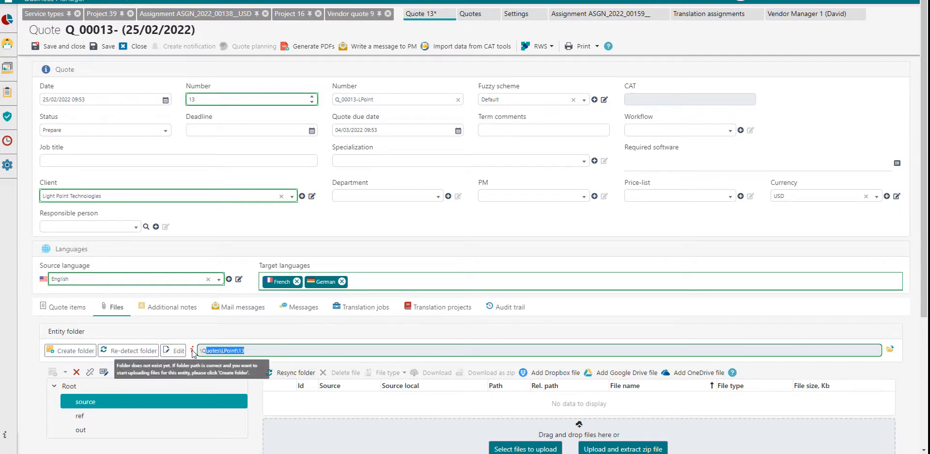
Try appending gjk to the quote's entity folder name, remove it, and cancel the edit
click(177, 350)
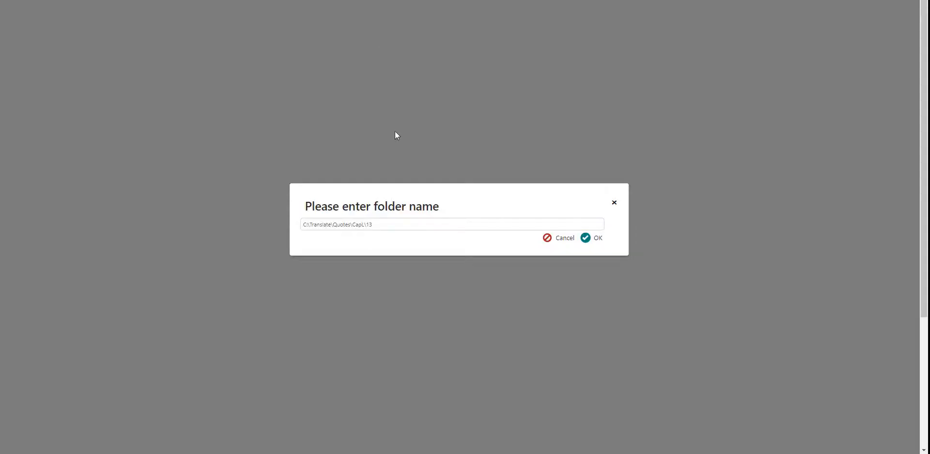
click(375, 225)
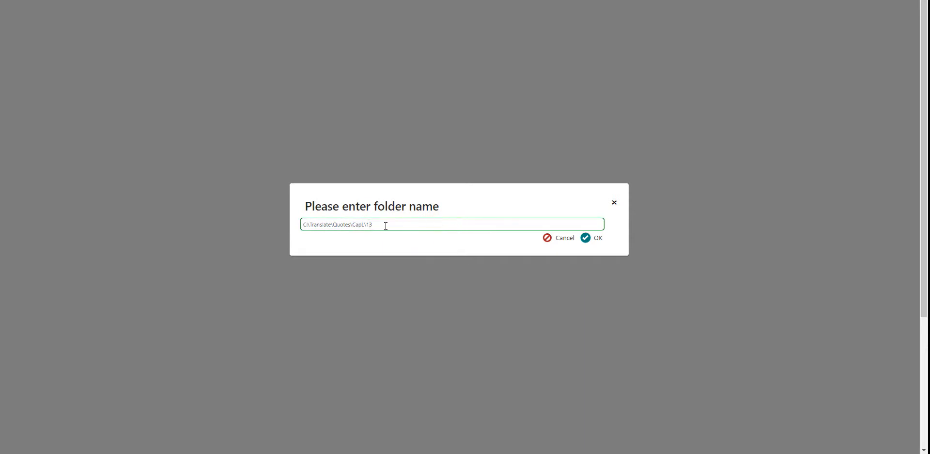
text(gjk)
key(BackSpace)
key(BackSpace)
key(BackSpace)
click(558, 237)
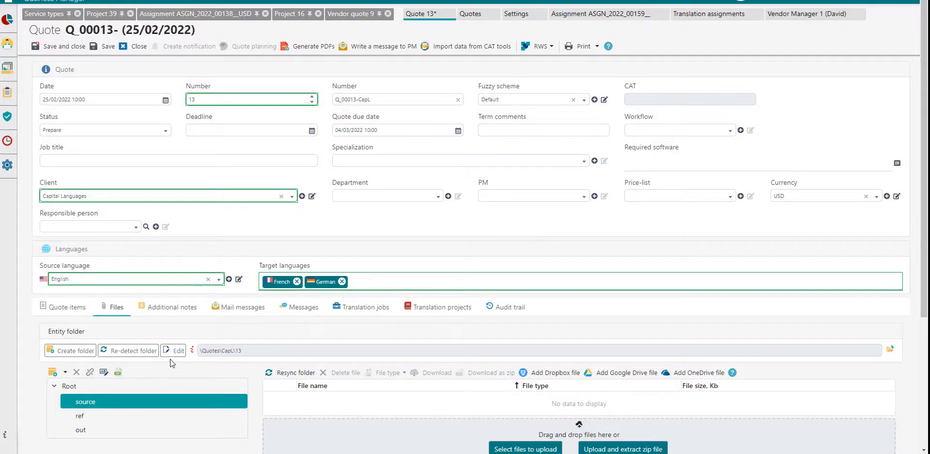
Create the quote's entity folder on disk at \Quotes\CapL\13
drag(248, 351, 196, 357)
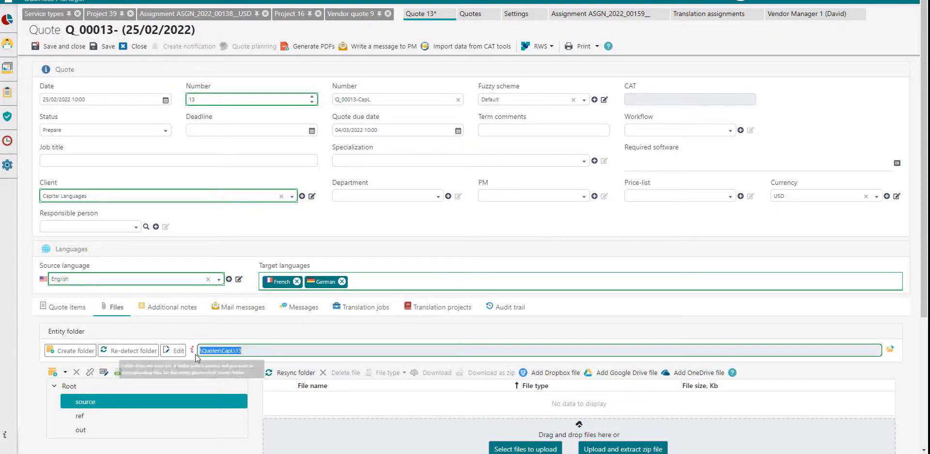
click(245, 229)
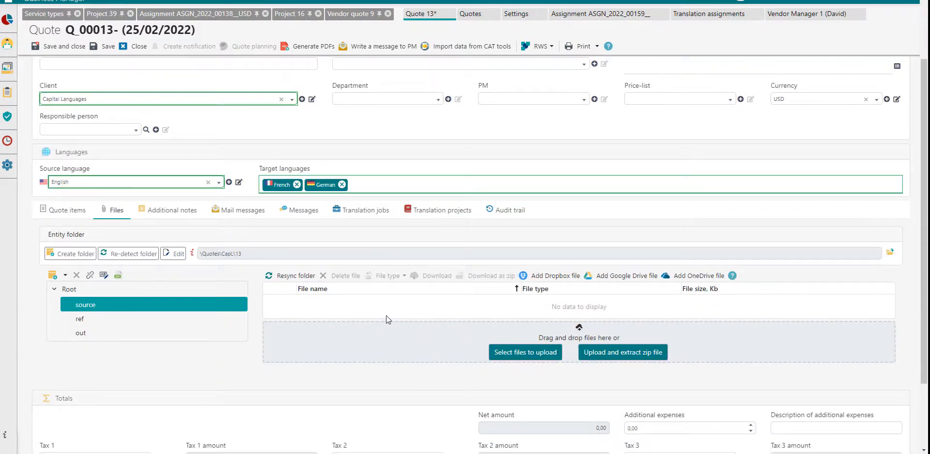
click(77, 255)
triple_click(277, 255)
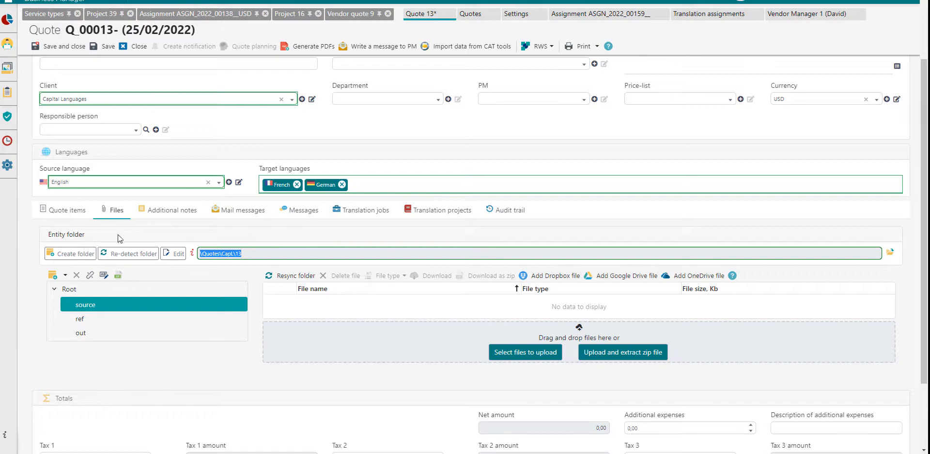
click(70, 253)
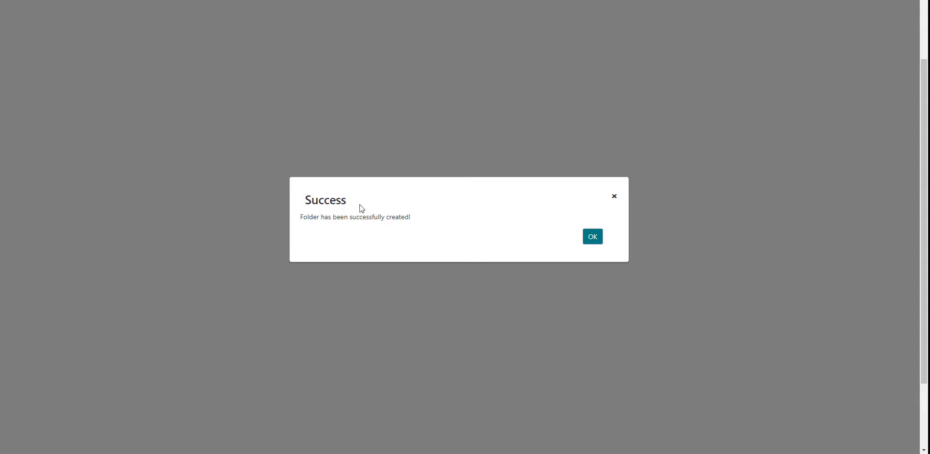
click(593, 236)
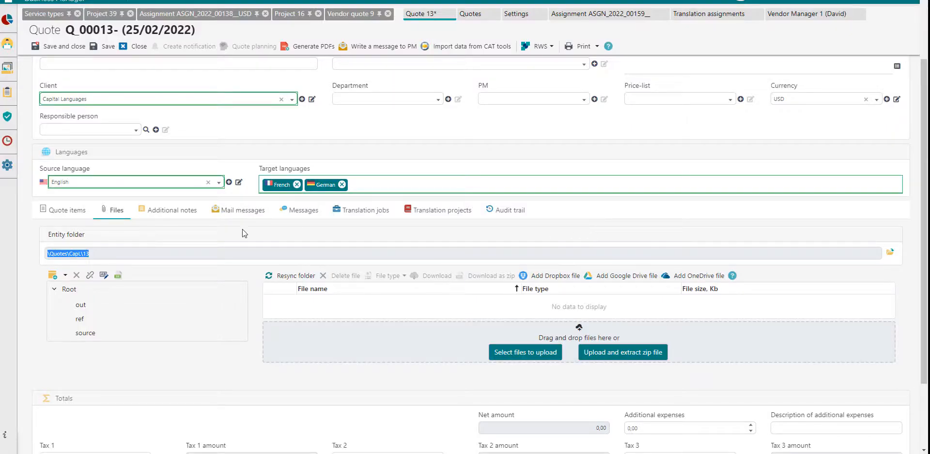
Open the quote's entity folder in File Explorer, look inside its out subfolder, and return to the parent folder
click(97, 254)
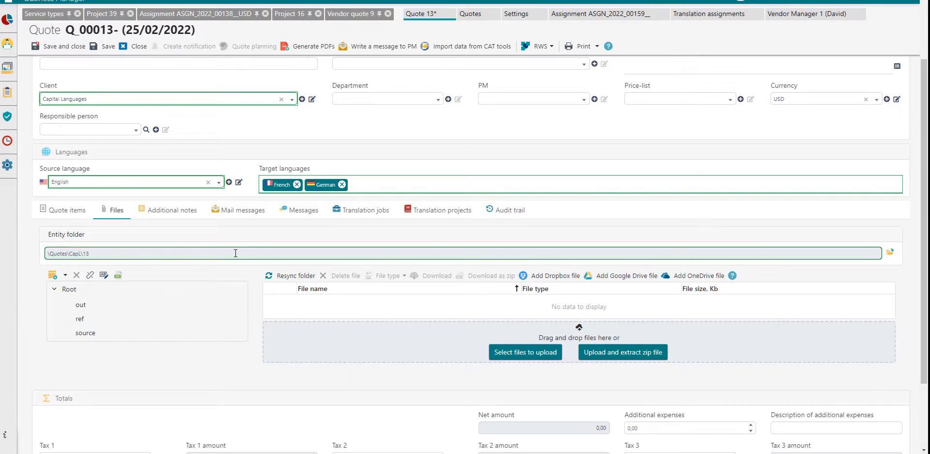
click(891, 253)
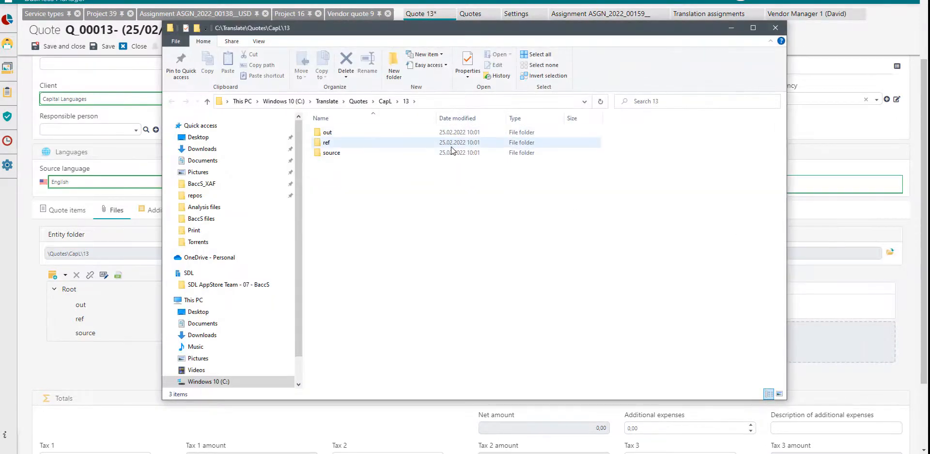
double_click(327, 132)
key(BackSpace)
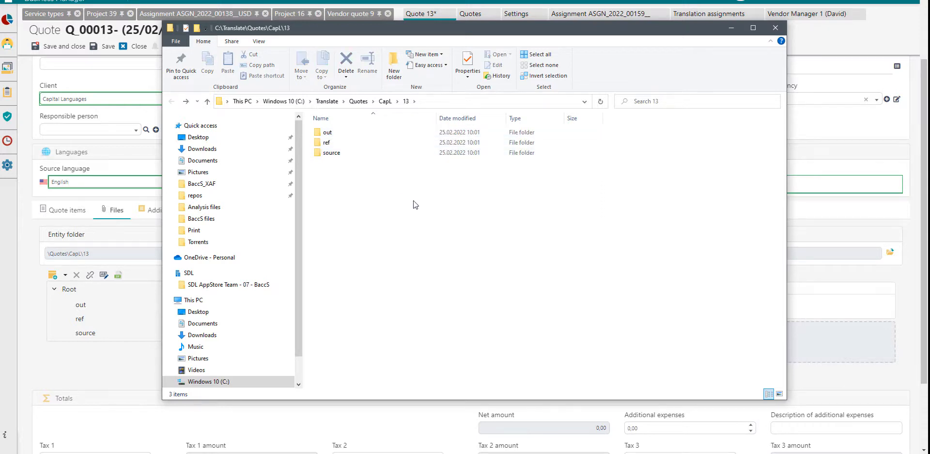
Examine the source, ref and out subfolders of the quote folder, and return to the quote
click(341, 131)
click(333, 152)
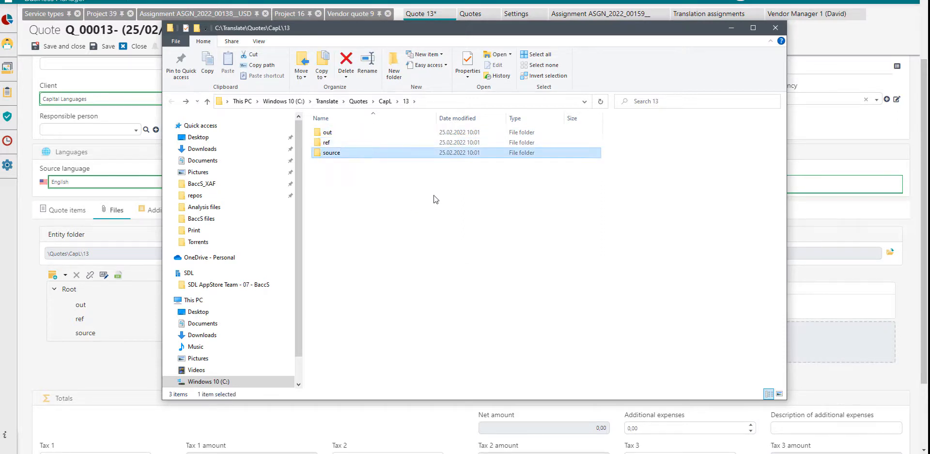
click(416, 184)
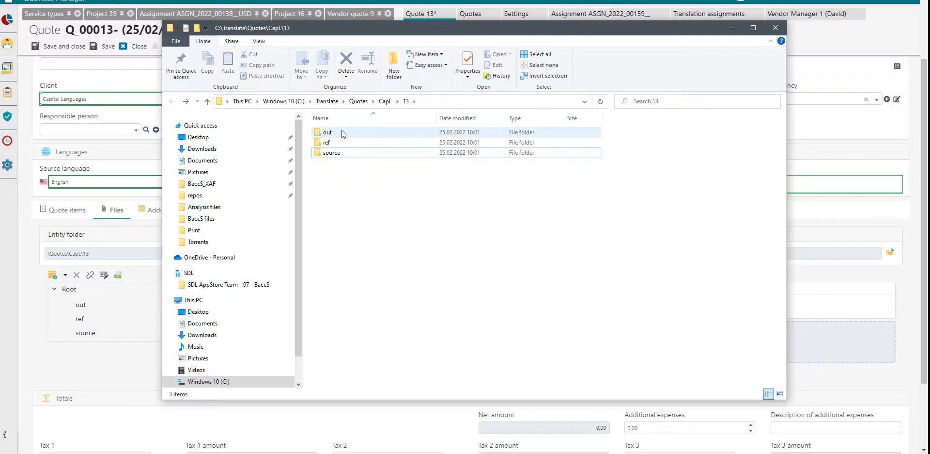
click(340, 152)
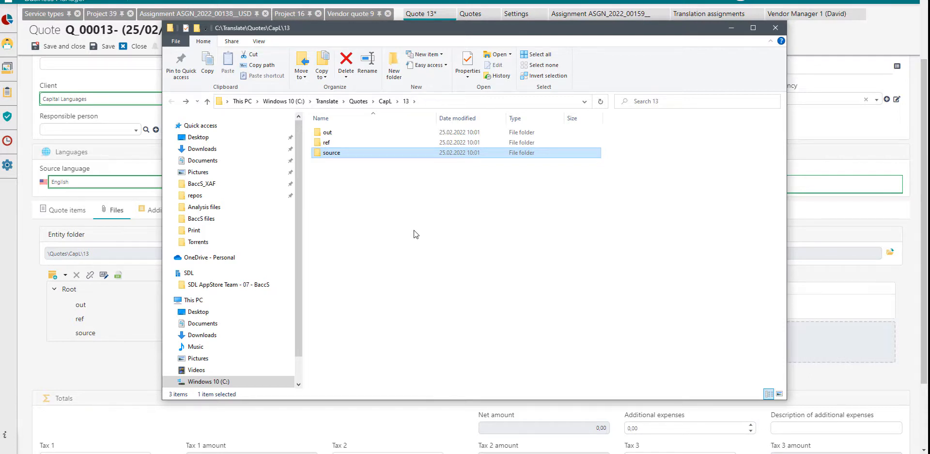
click(324, 143)
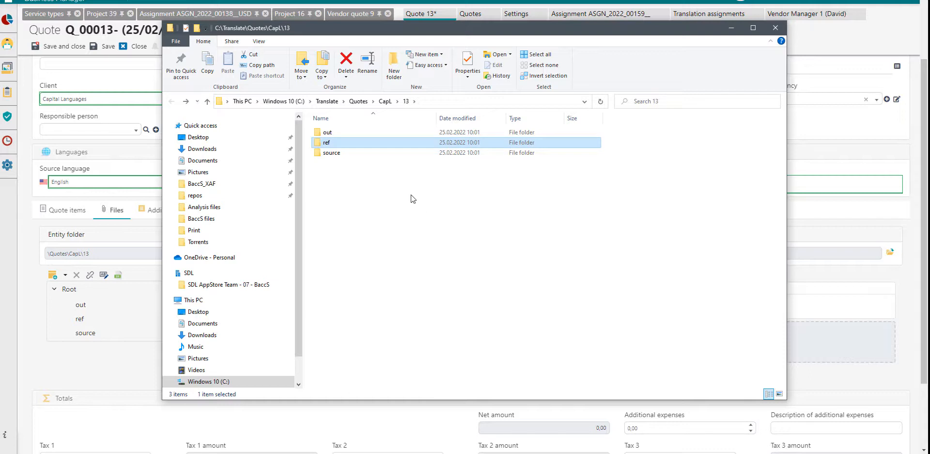
click(333, 135)
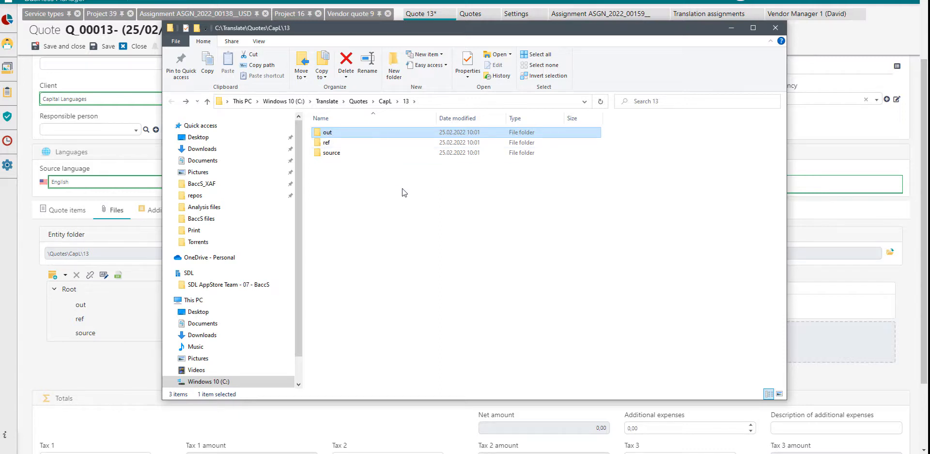
click(30, 290)
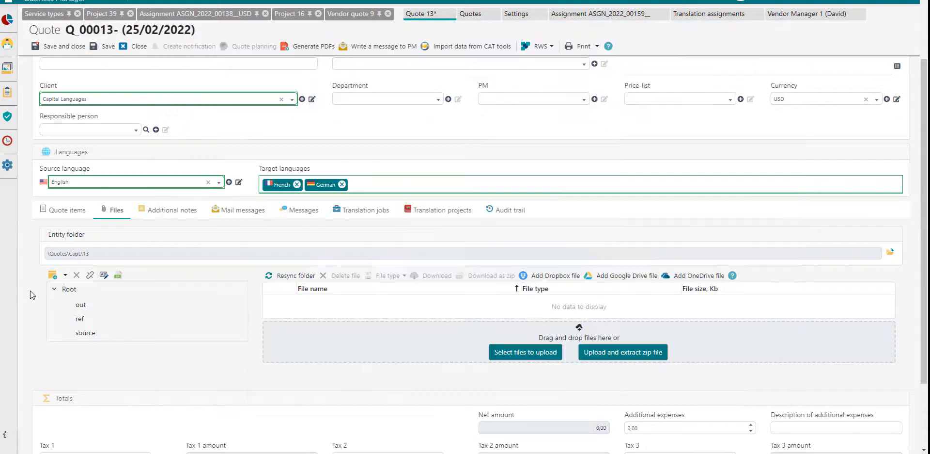
Select the quote's ref folder, and open the Capital Languages client record from the quote to view the client's files
click(108, 319)
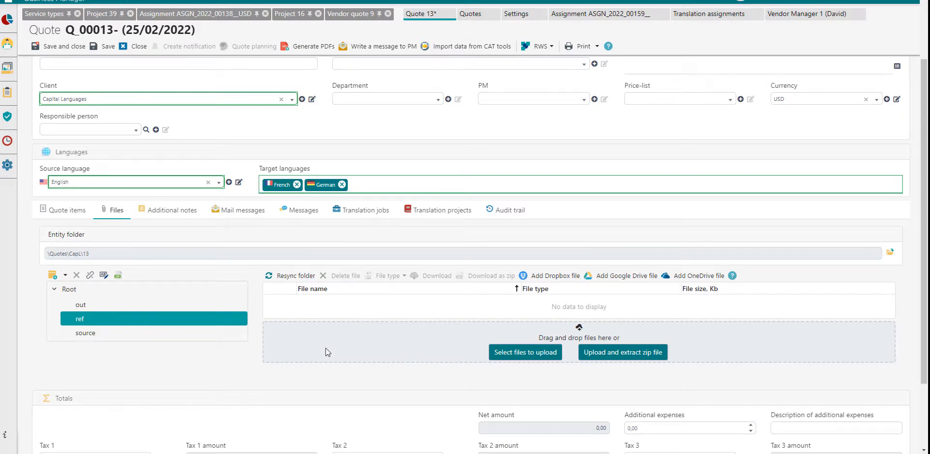
scroll(162, 364, up, 2)
scroll(179, 329, down, 2)
scroll(383, 279, up, 1)
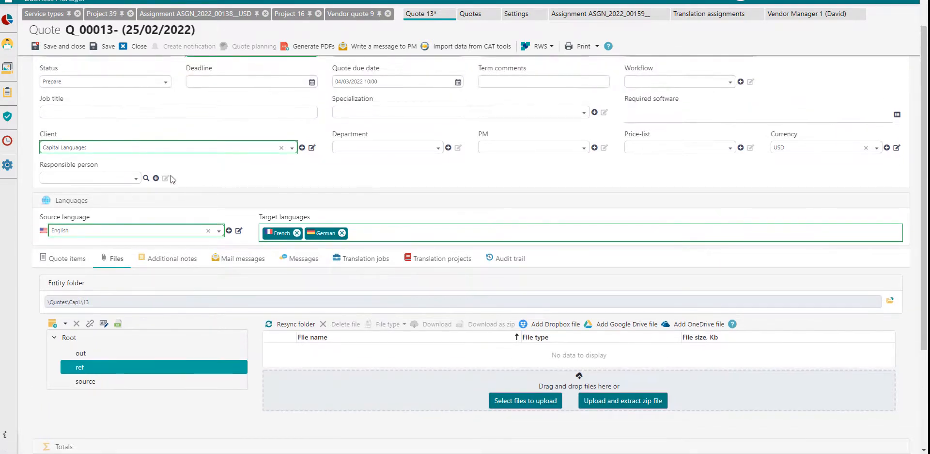
mouse_move(106, 152)
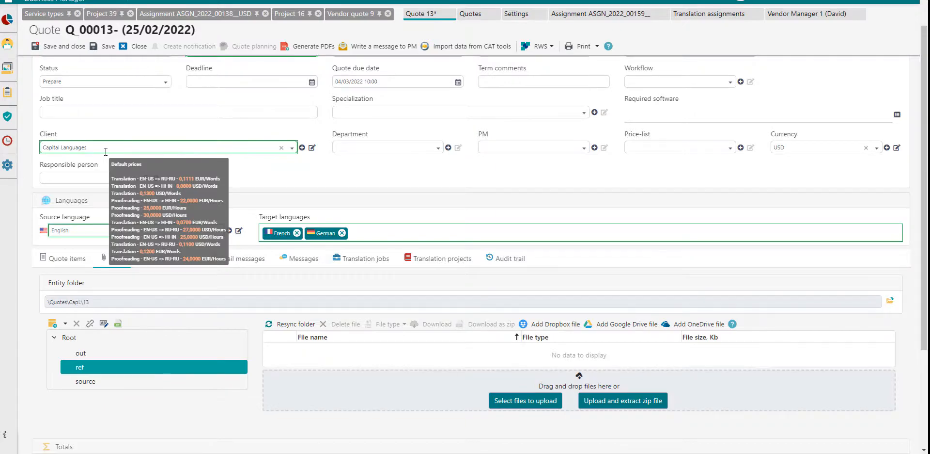
click(312, 147)
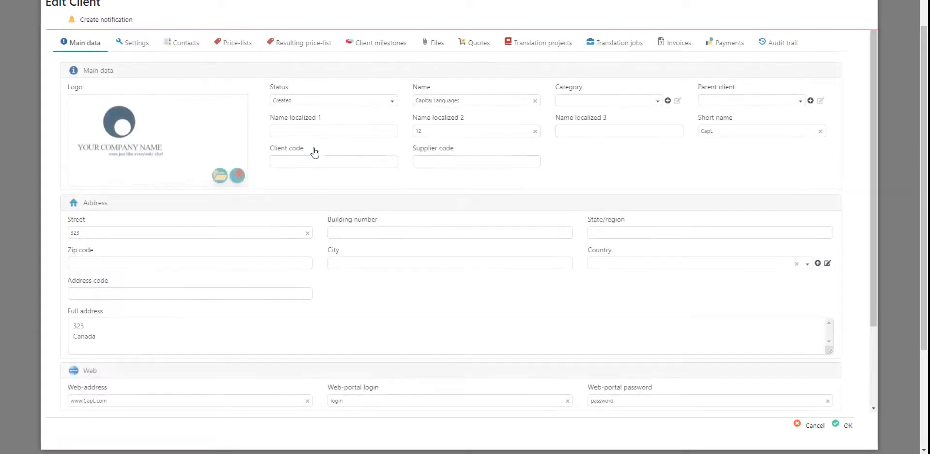
click(434, 44)
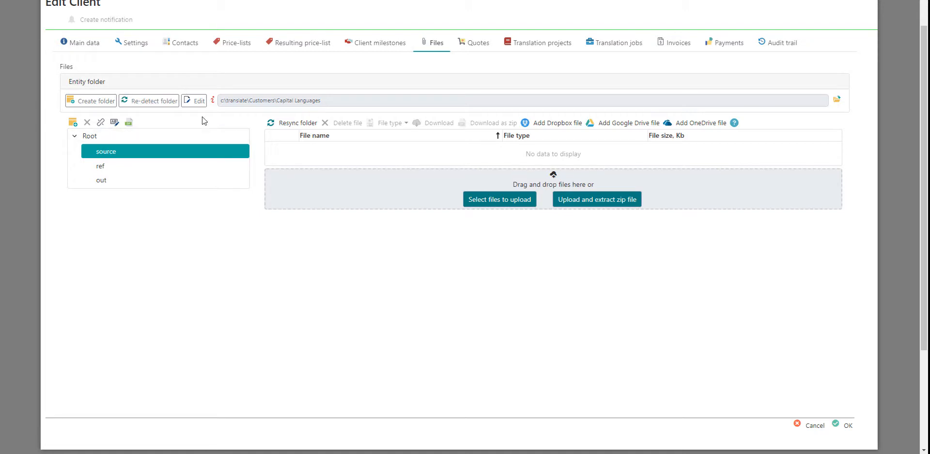
Upload V5 docs.docx from the Sample files folder into the client's ref folder and confirm the client record
click(101, 167)
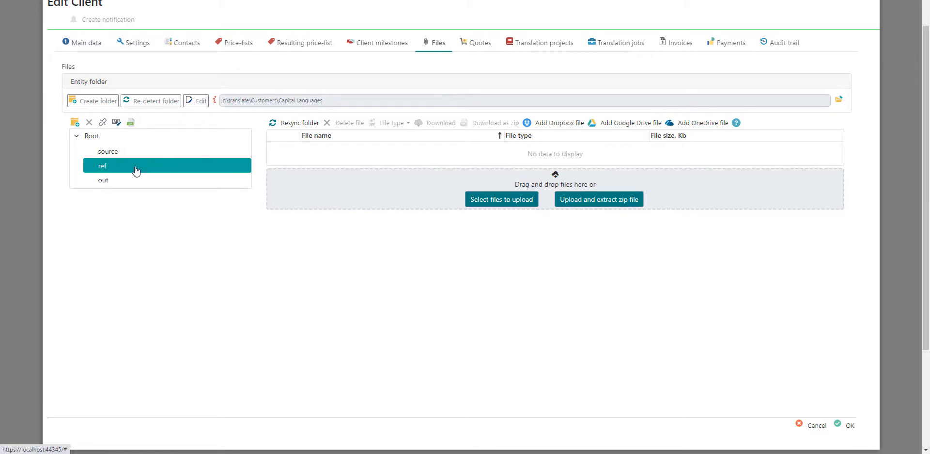
key(alt+Tab)
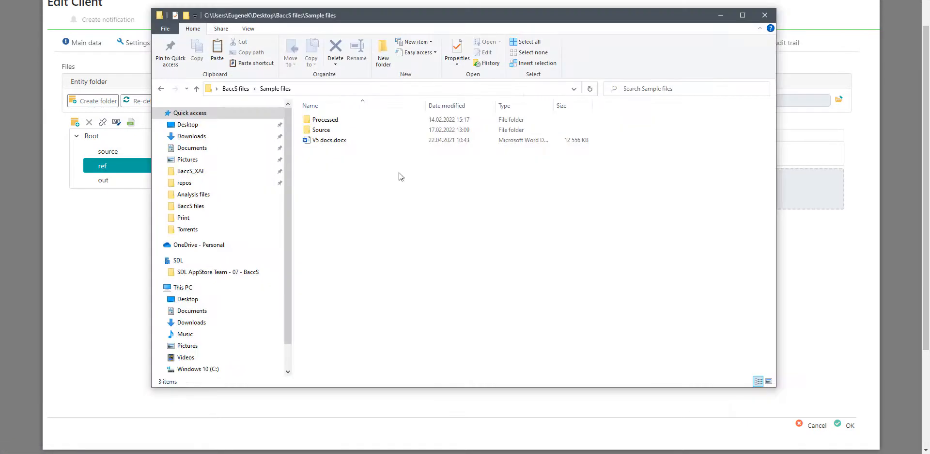
drag(381, 13, 301, 26)
drag(695, 220, 518, 224)
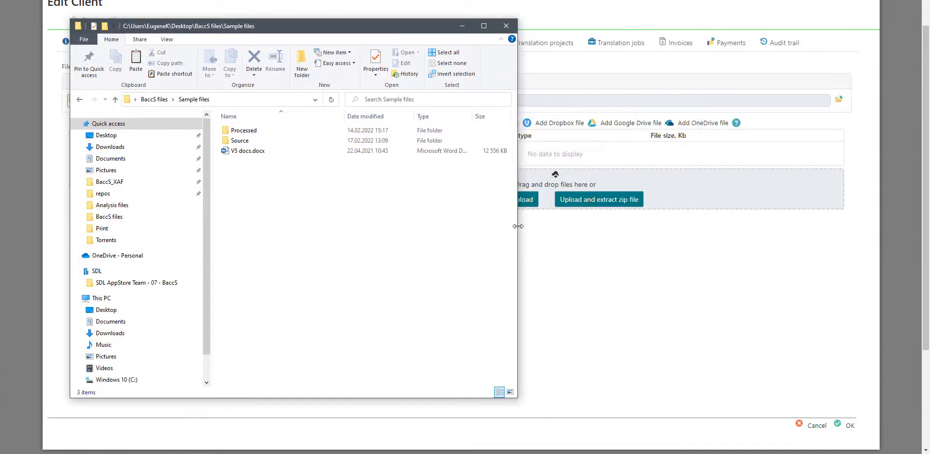
drag(247, 150, 703, 179)
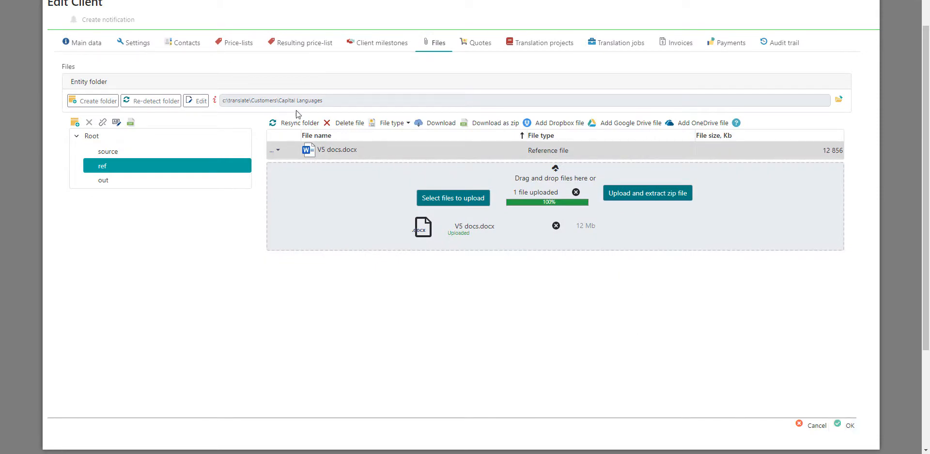
click(847, 425)
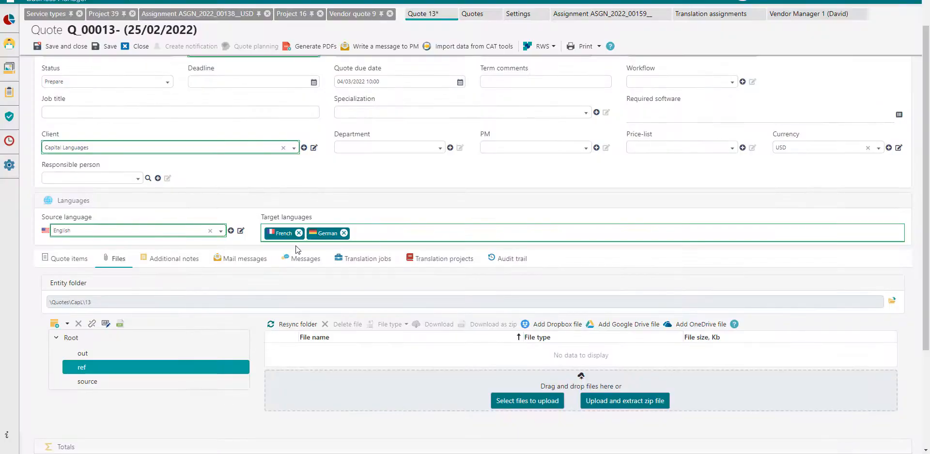
Examine the quote's ref folder for the reference file linked from the client, along with the quote's client field
click(65, 258)
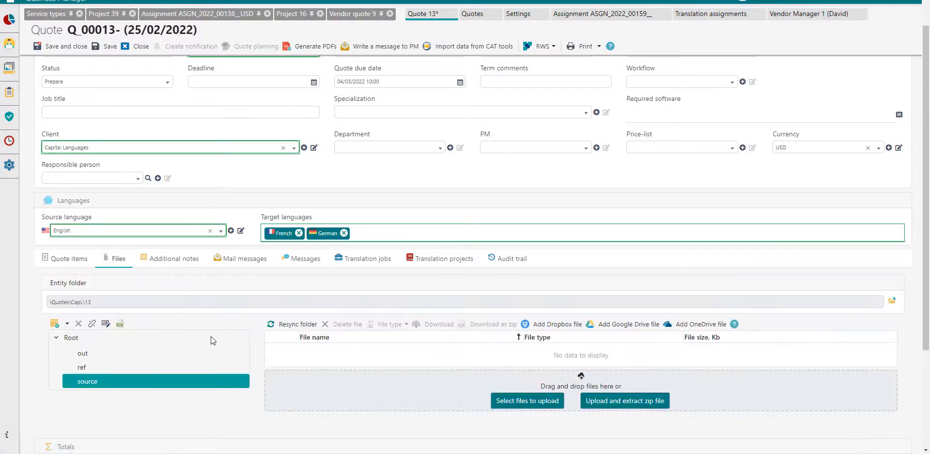
click(124, 366)
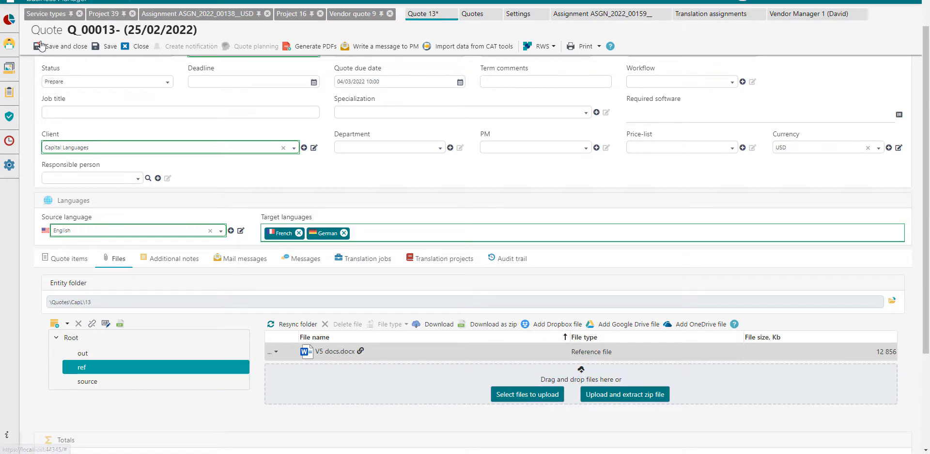
mouse_move(98, 146)
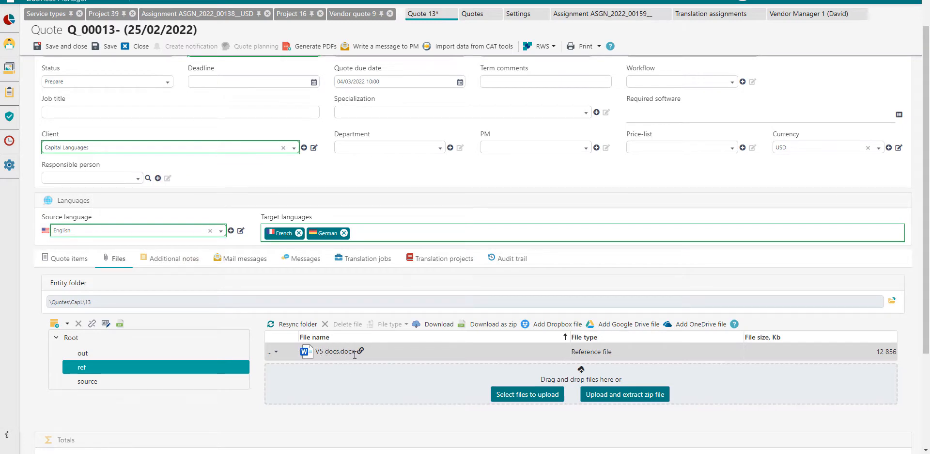
scroll(348, 390, up, 1)
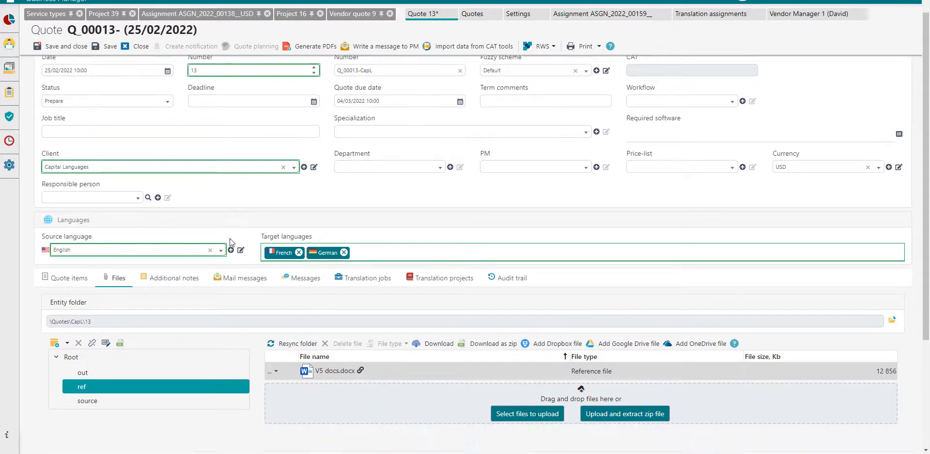
scroll(230, 237, down, 1)
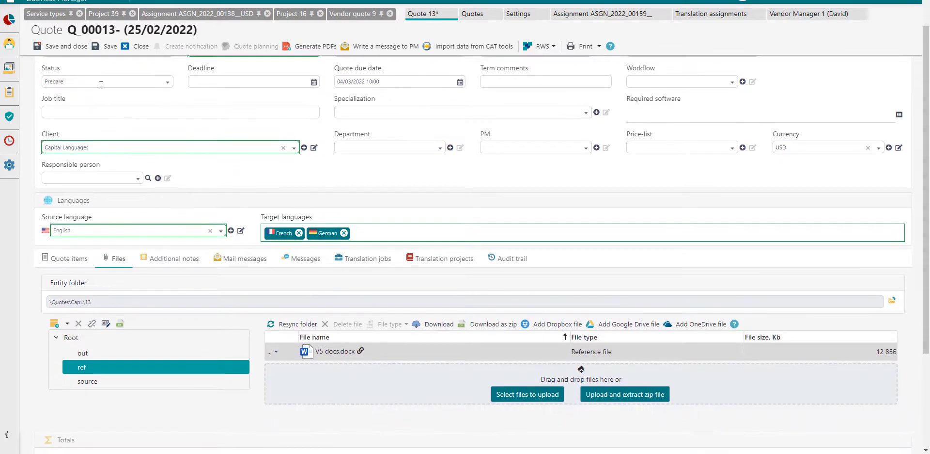
click(119, 151)
Upload sample6.docx to sample10.docx from the Source\Batch1 sample folder into the quote's source folder
click(112, 382)
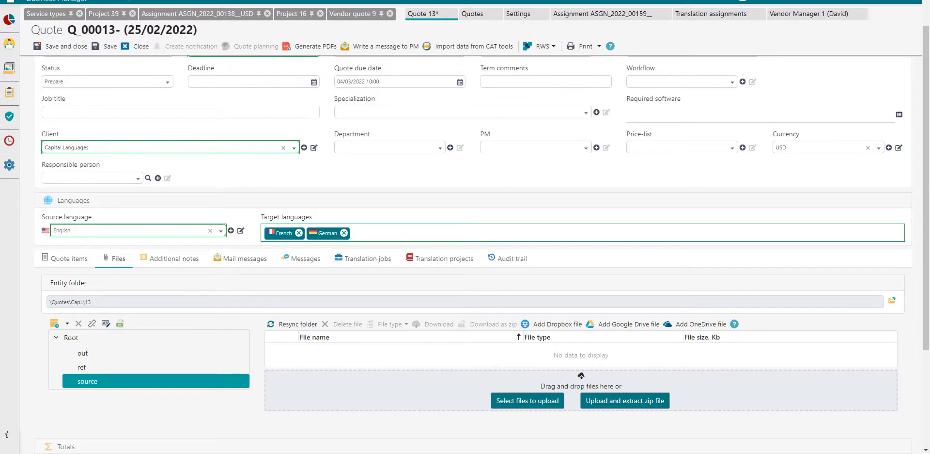
click(297, 451)
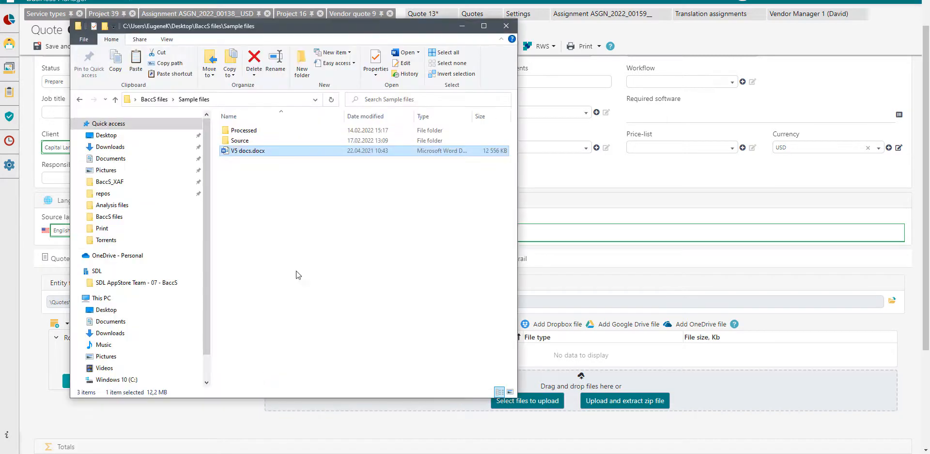
double_click(243, 140)
double_click(240, 130)
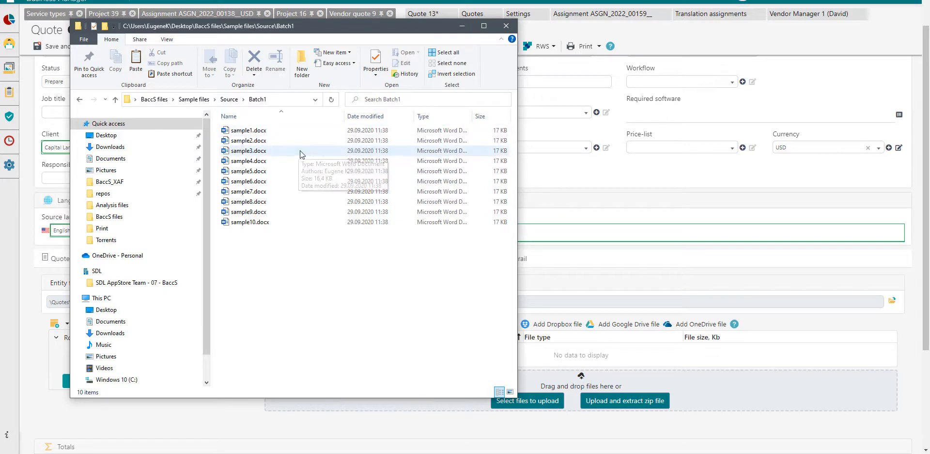
drag(243, 132, 370, 257)
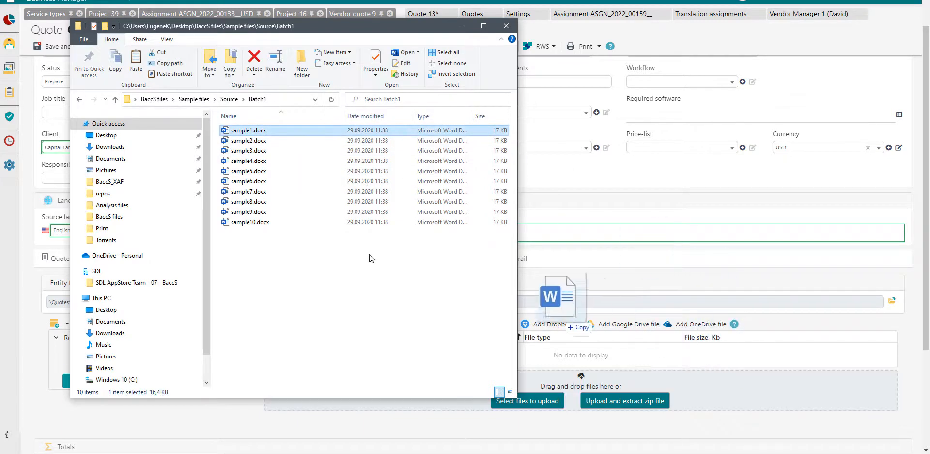
drag(260, 275, 720, 382)
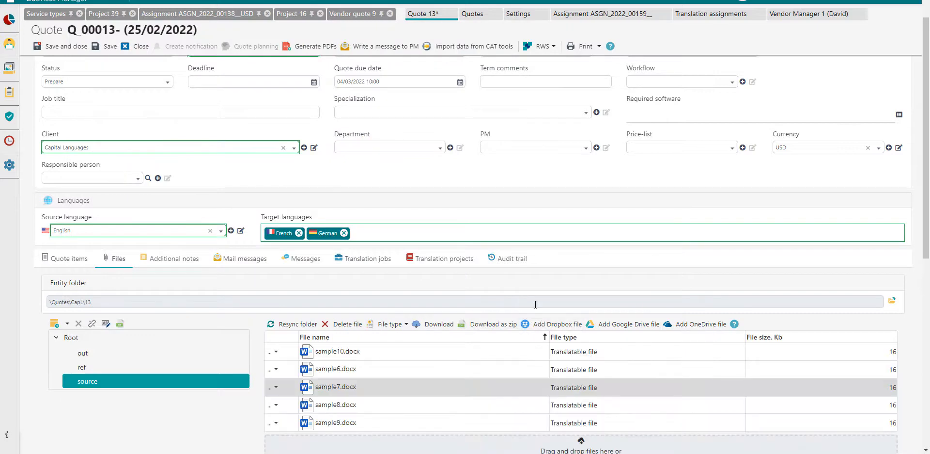
Check the uploaded files in the quote's file list and in its source subfolder on disk, and return to the quote
scroll(491, 238, down, 3)
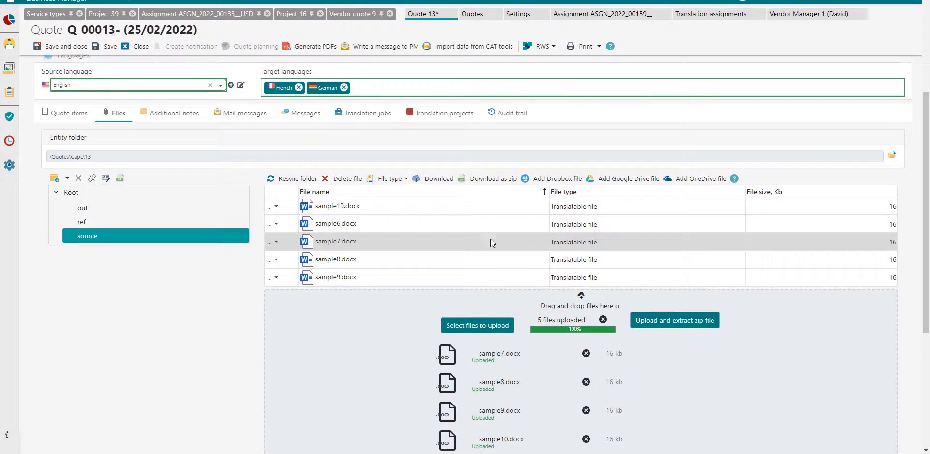
click(338, 206)
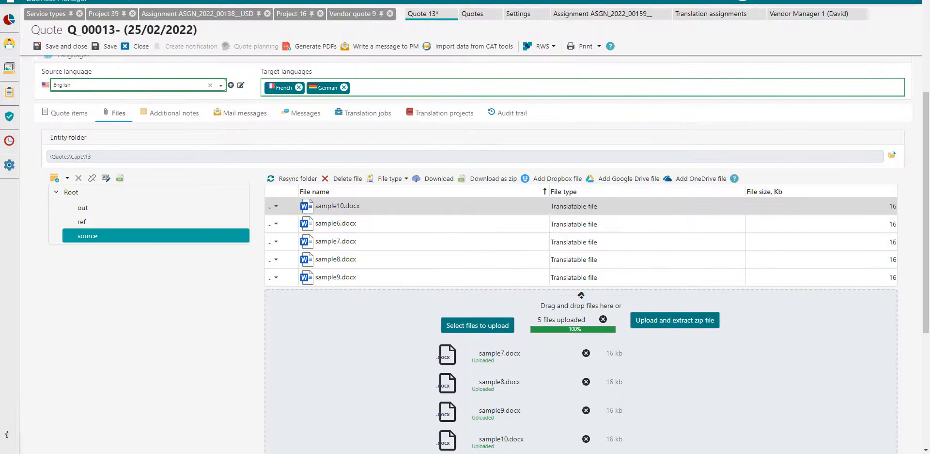
mouse_move(298, 452)
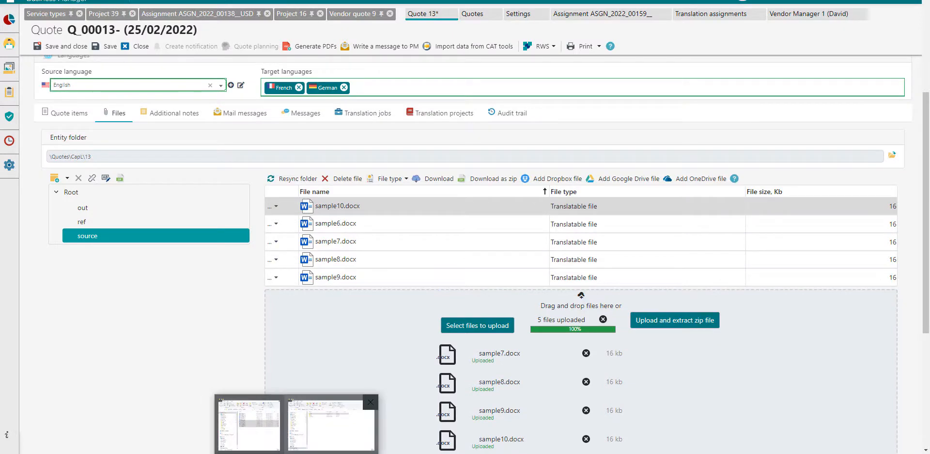
click(335, 422)
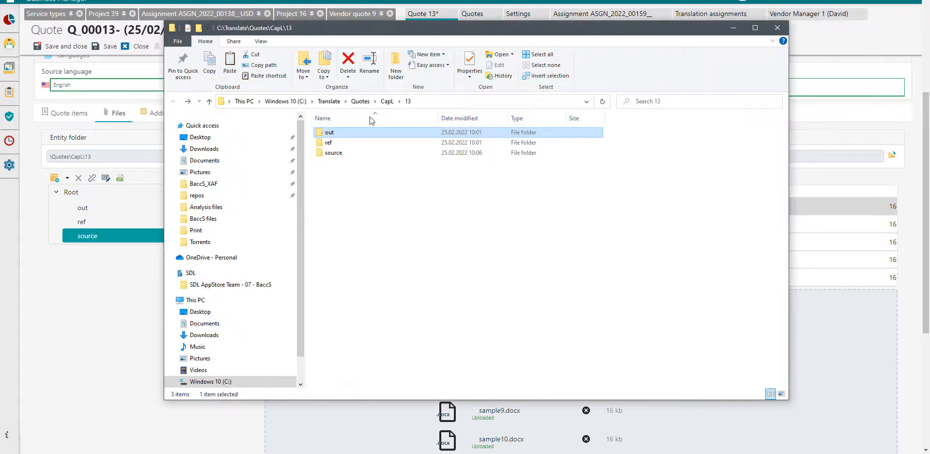
double_click(335, 153)
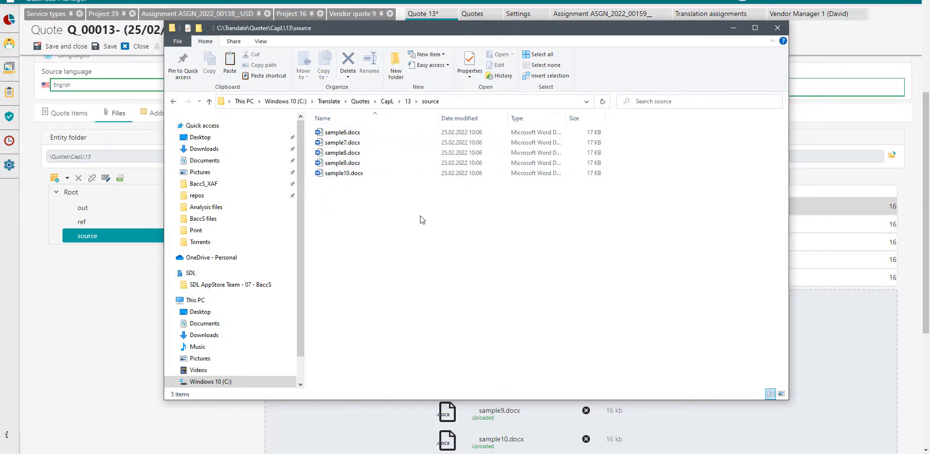
click(111, 408)
Delete all five sample files from the quote's source folder and clear the finished upload list
click(347, 272)
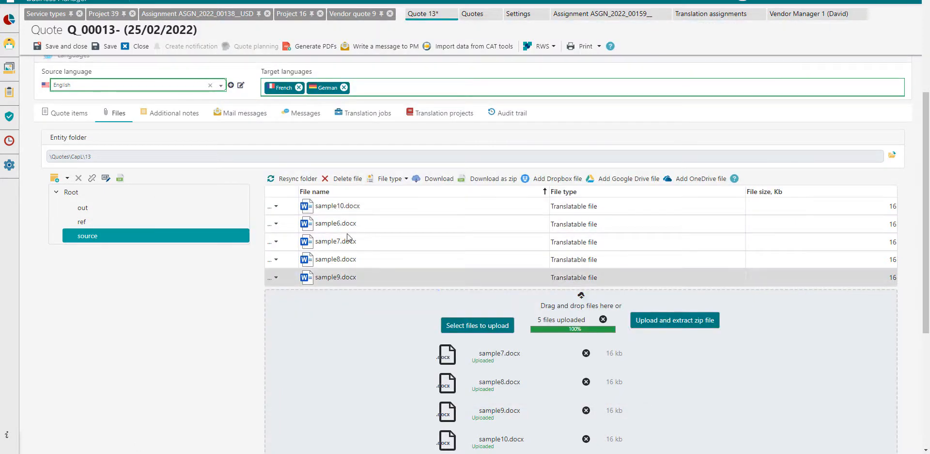
shift+click(343, 210)
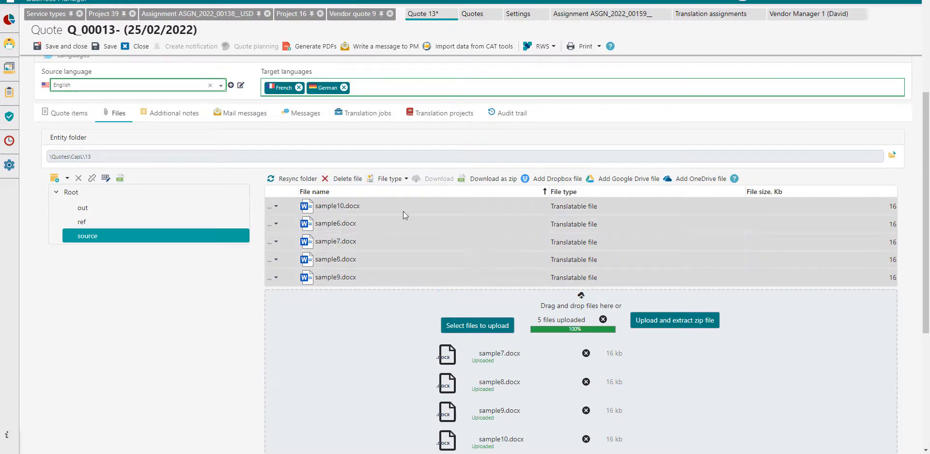
click(359, 180)
click(591, 312)
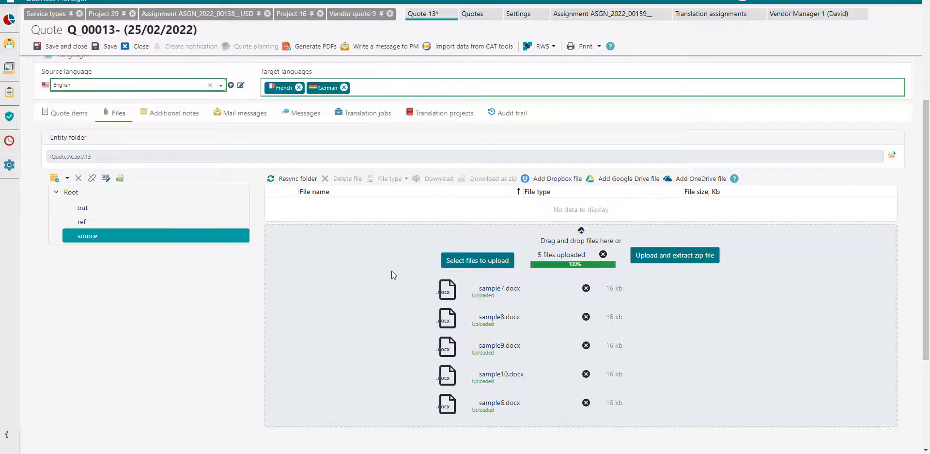
click(603, 254)
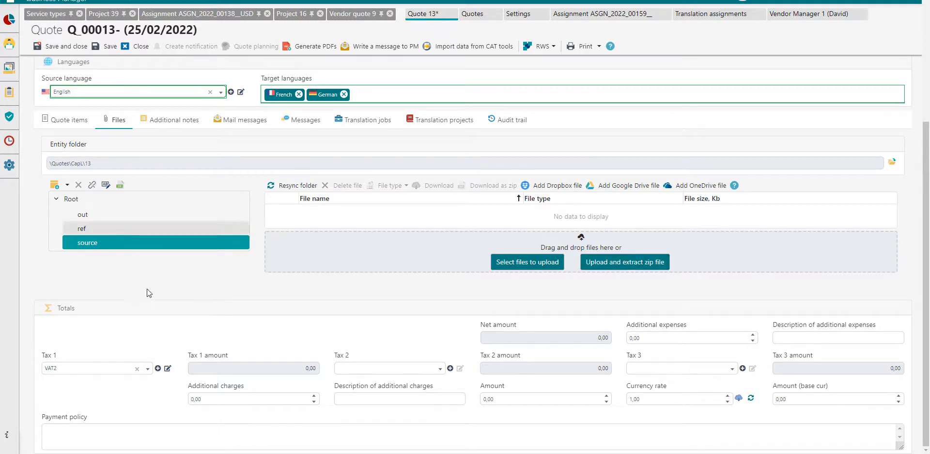
Upload Source.zip into the quote's source folder and extract its contents there
click(626, 265)
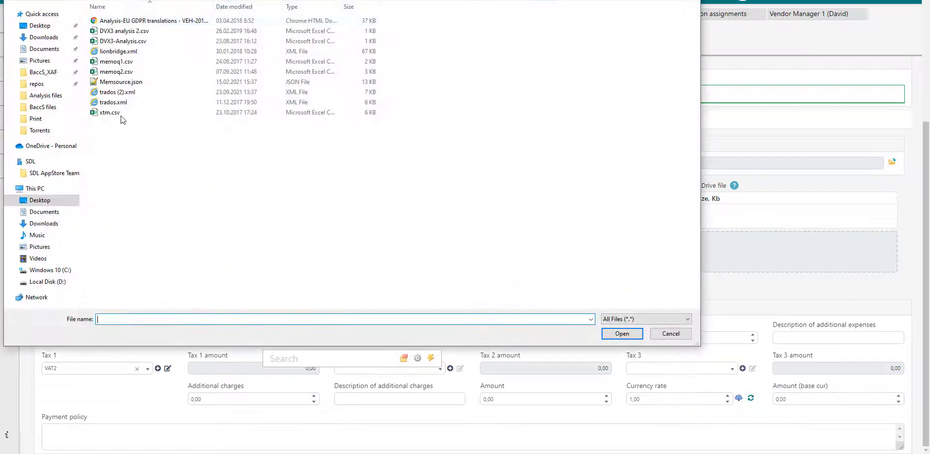
double_click(122, 116)
click(111, 61)
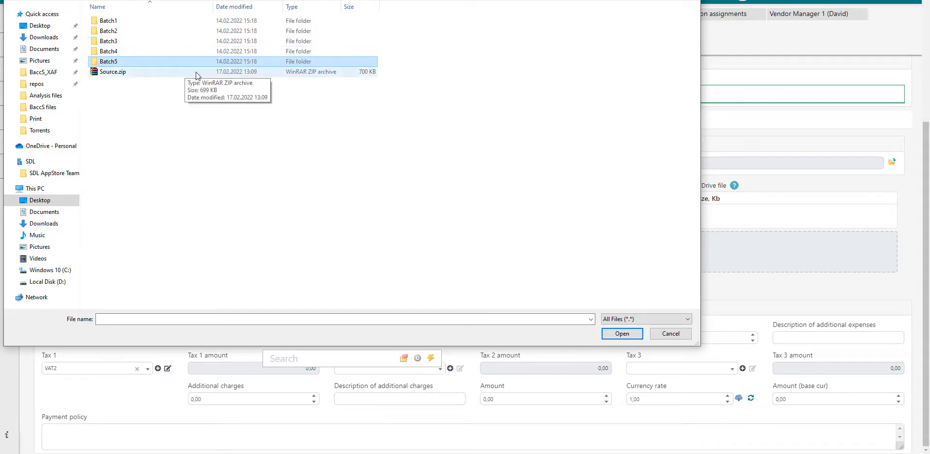
double_click(109, 72)
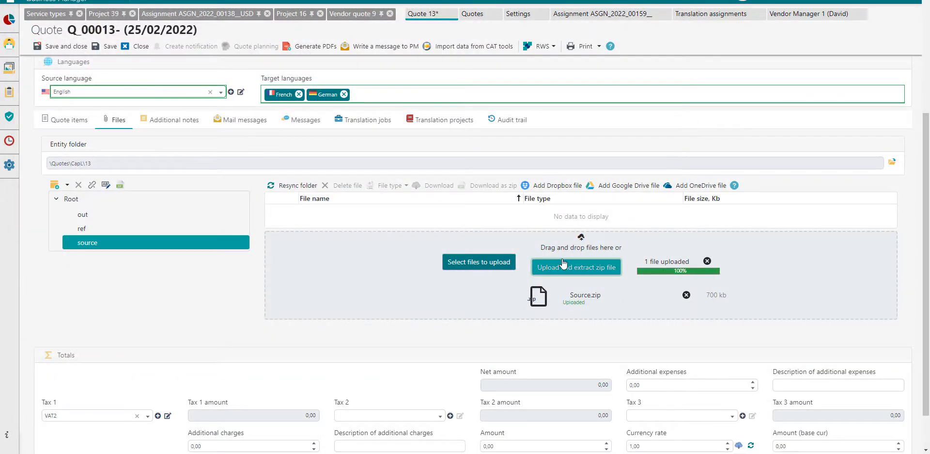
click(564, 263)
Review the full list of files added from the archive and dismiss it
scroll(511, 233, down, 4)
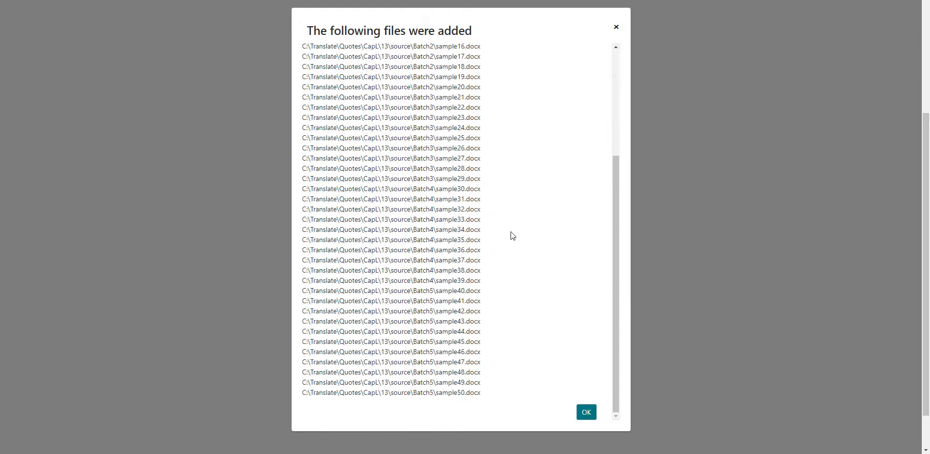
scroll(543, 281, up, 1)
scroll(543, 280, up, 3)
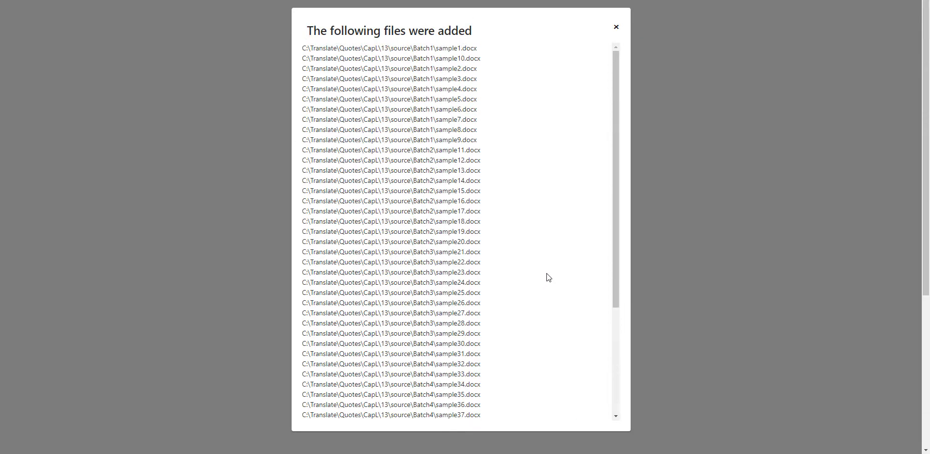
drag(398, 48, 458, 160)
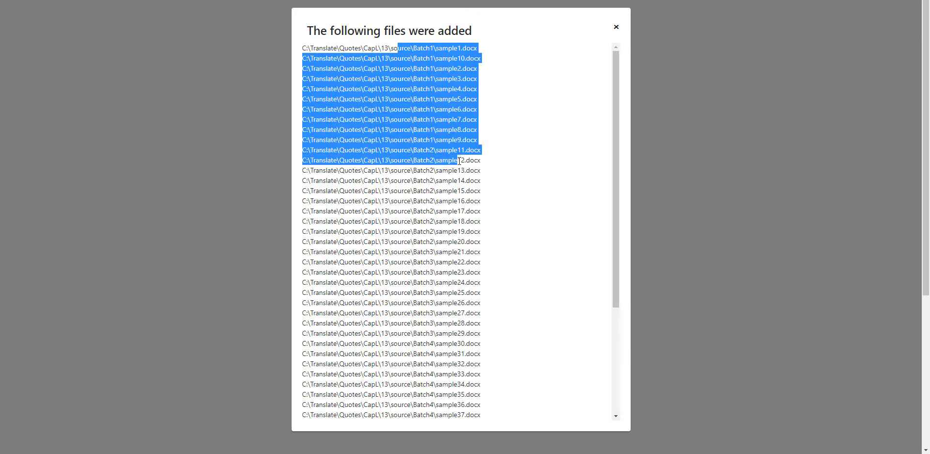
click(468, 196)
scroll(544, 291, down, 5)
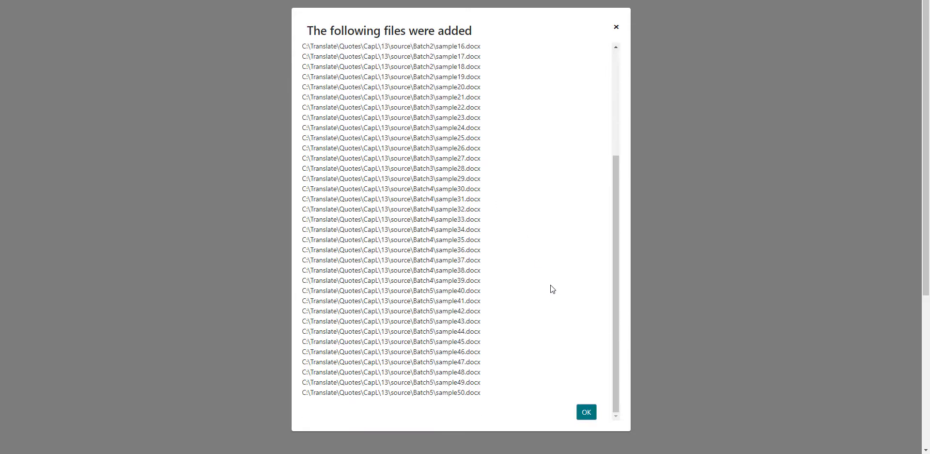
click(592, 414)
Expand the quote's source folder and look through its extracted Batch1 and Batch2 subfolders
scroll(524, 333, down, 5)
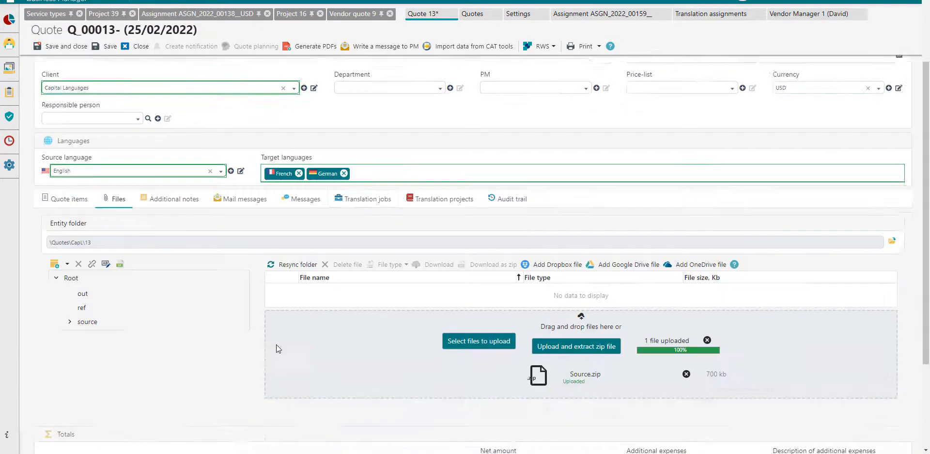
click(85, 196)
click(69, 195)
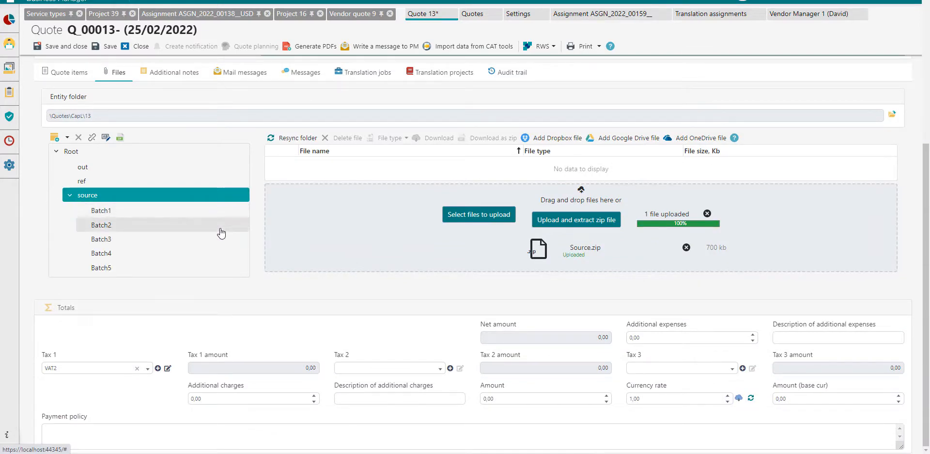
click(115, 212)
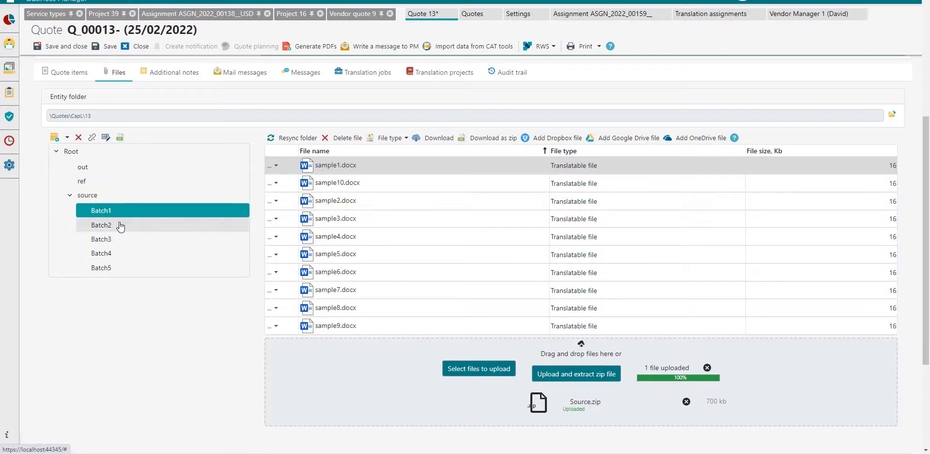
click(121, 226)
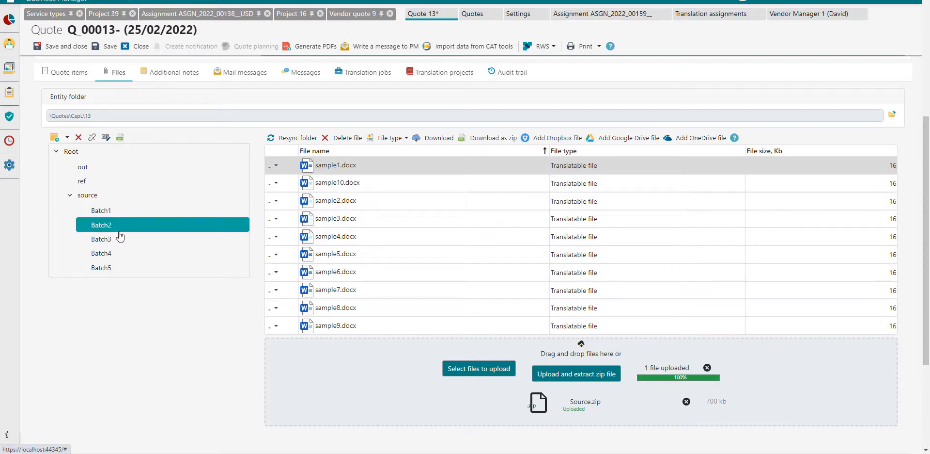
Look through the files in the quote's extracted Batch3, Batch4 and Batch5 subfolders
click(122, 242)
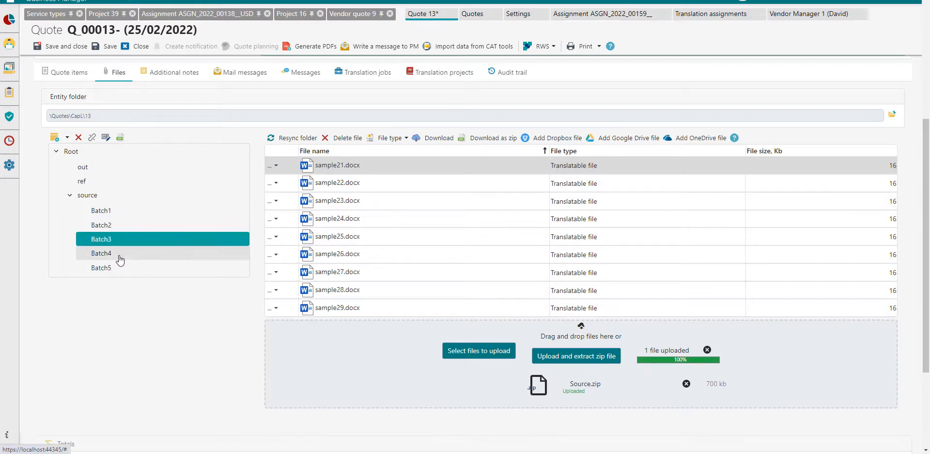
click(124, 254)
click(109, 271)
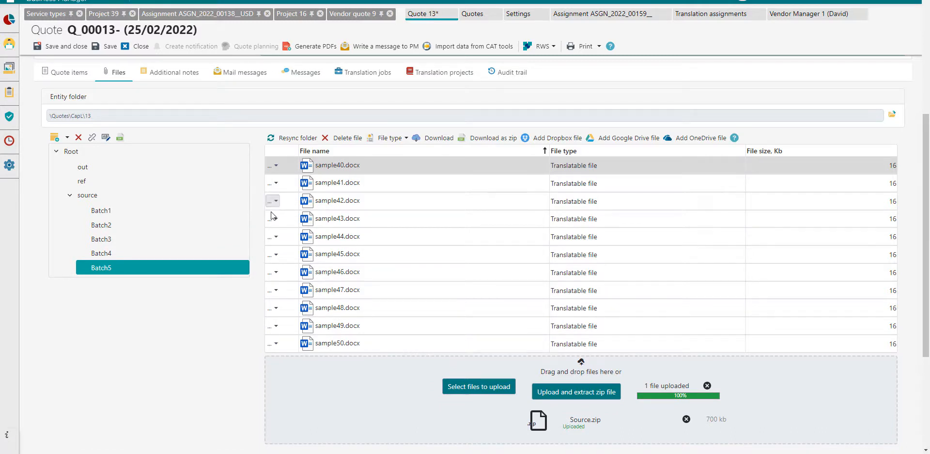
scroll(528, 275, up, 4)
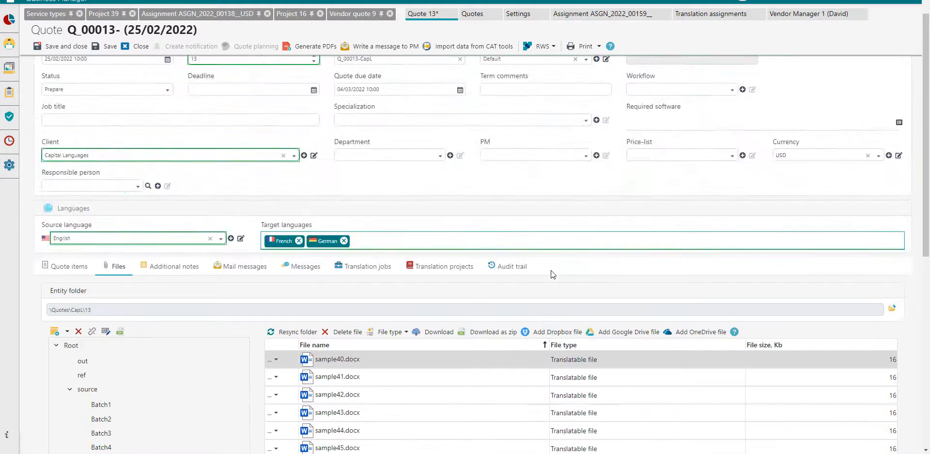
scroll(540, 268, down, 1)
scroll(545, 235, down, 4)
scroll(119, 142, up, 3)
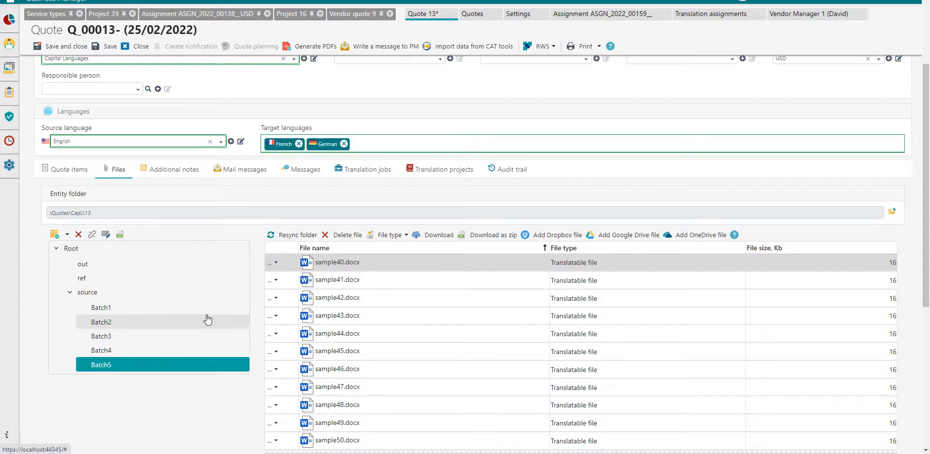
scroll(272, 271, down, 1)
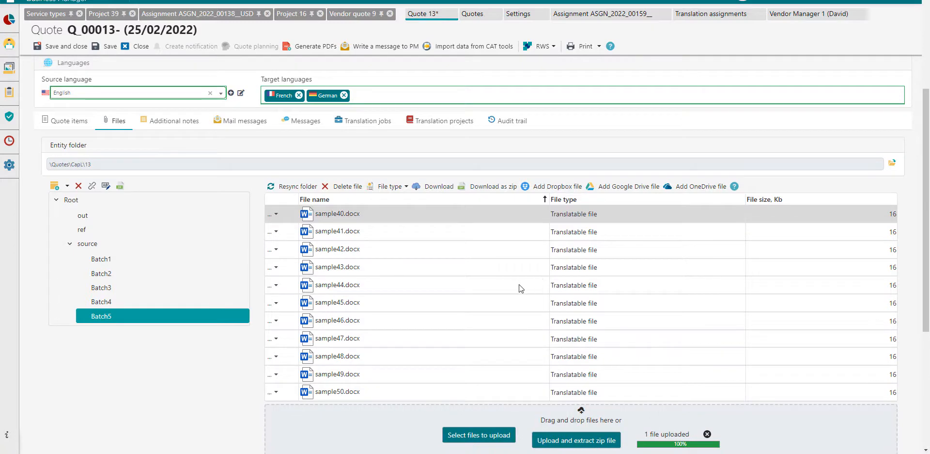
scroll(284, 281, up, 1)
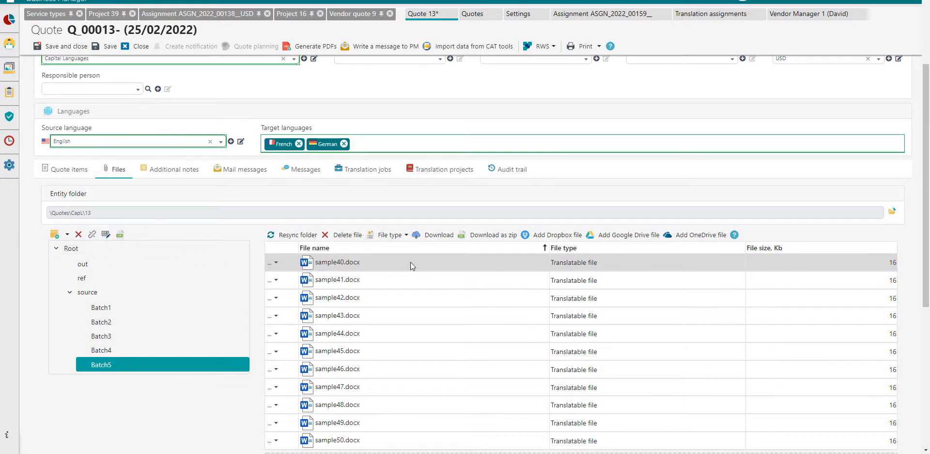
scroll(521, 272, down, 3)
scroll(502, 254, up, 2)
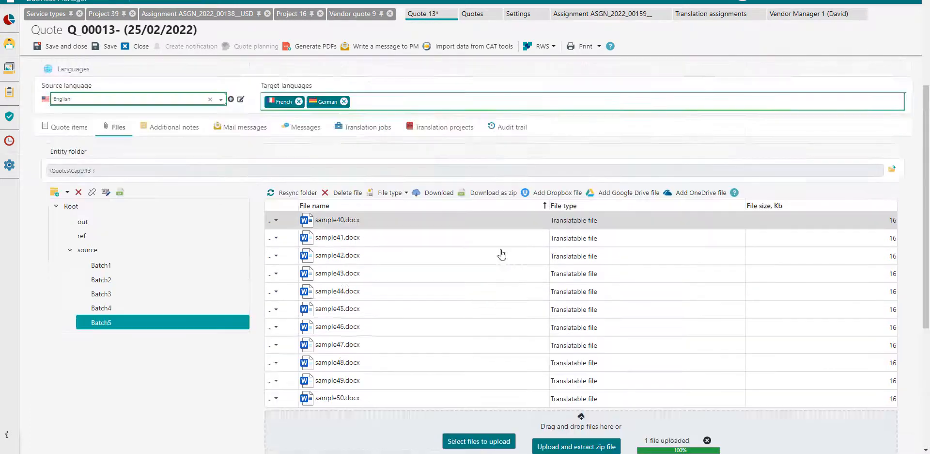
scroll(502, 254, up, 1)
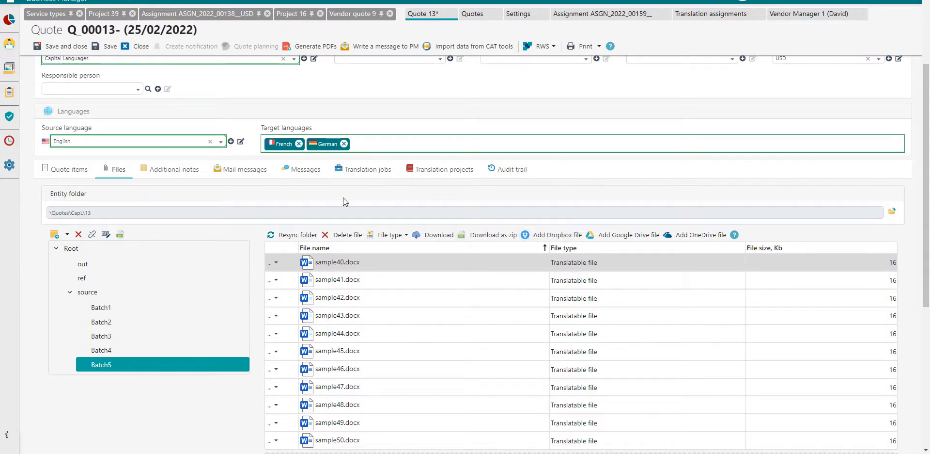
Set the quote's status to Sent and save the quote
scroll(363, 197, up, 2)
scroll(363, 178, up, 1)
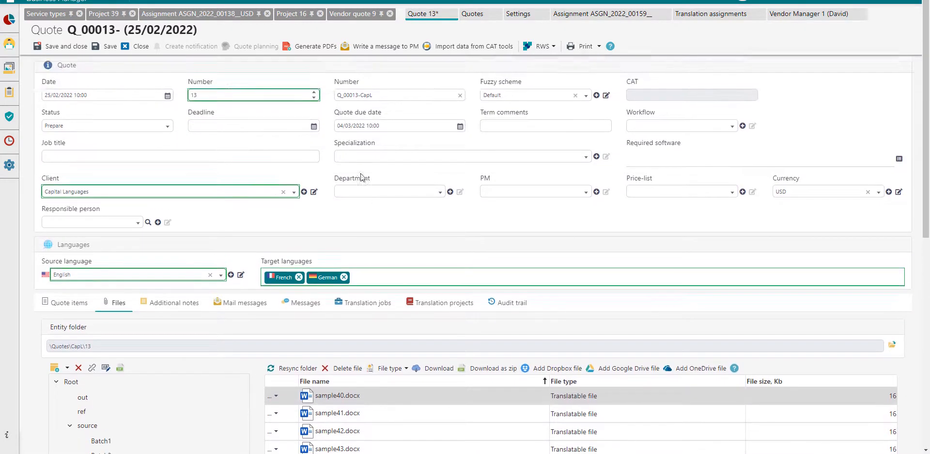
click(93, 128)
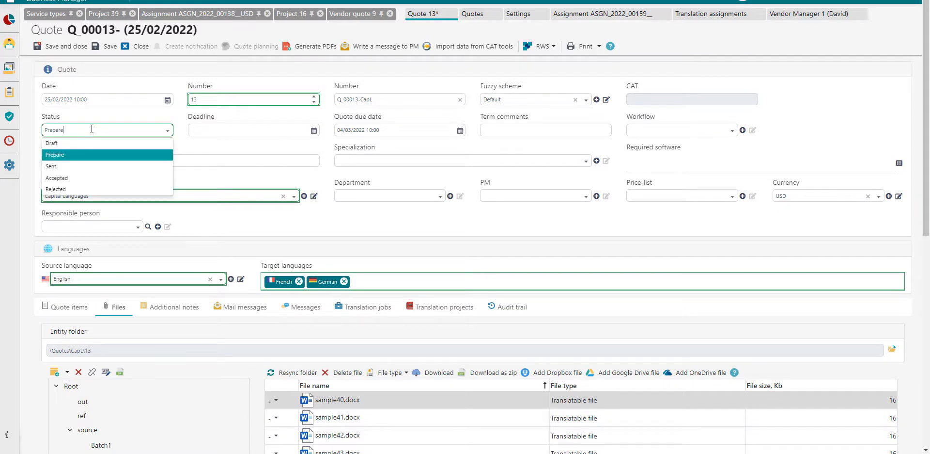
click(75, 167)
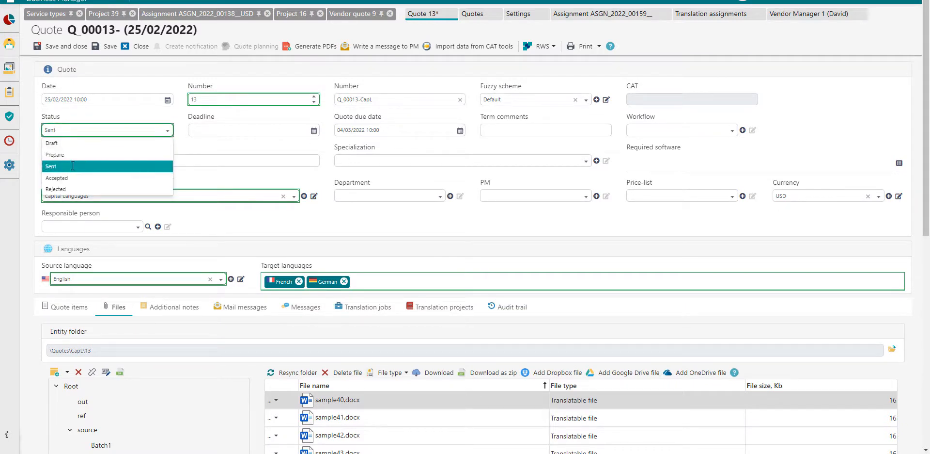
click(109, 47)
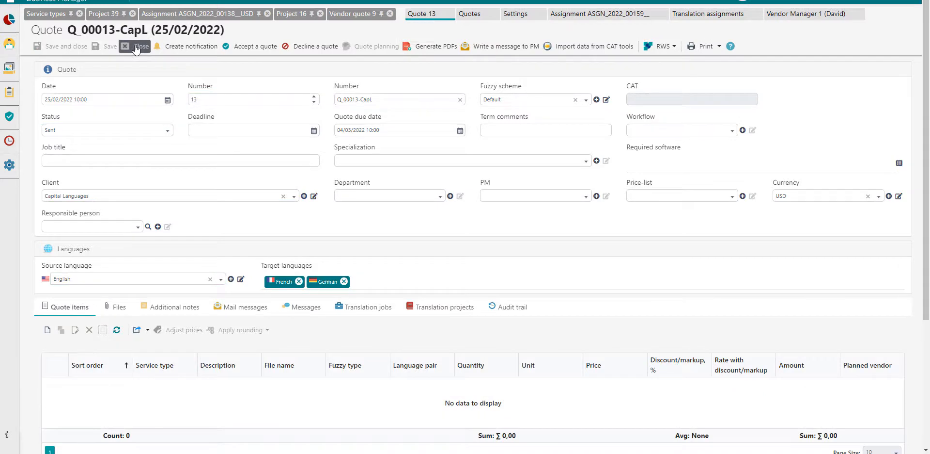
Accept the newly sent Capital Languages quote from the quotes list and display the files of the project created from it
click(135, 47)
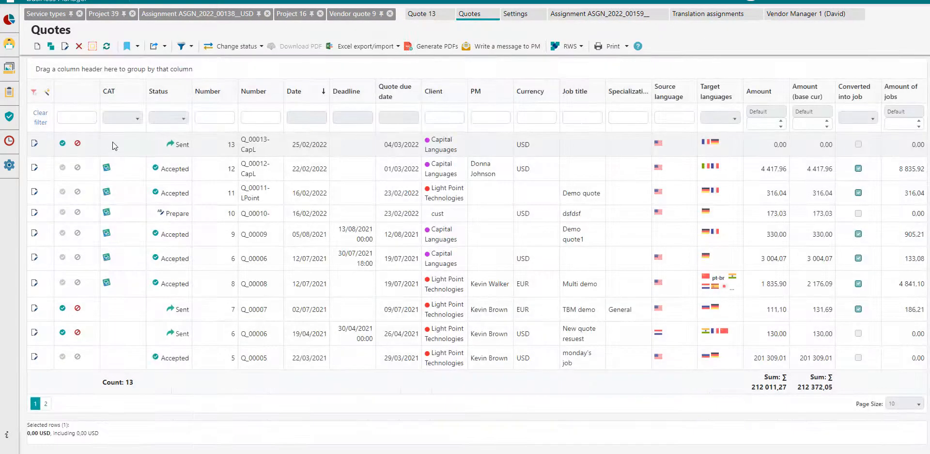
click(63, 144)
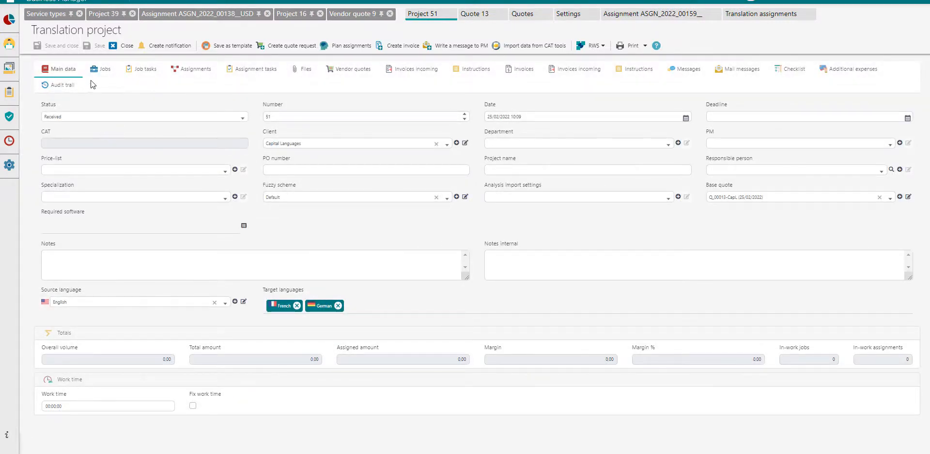
click(304, 70)
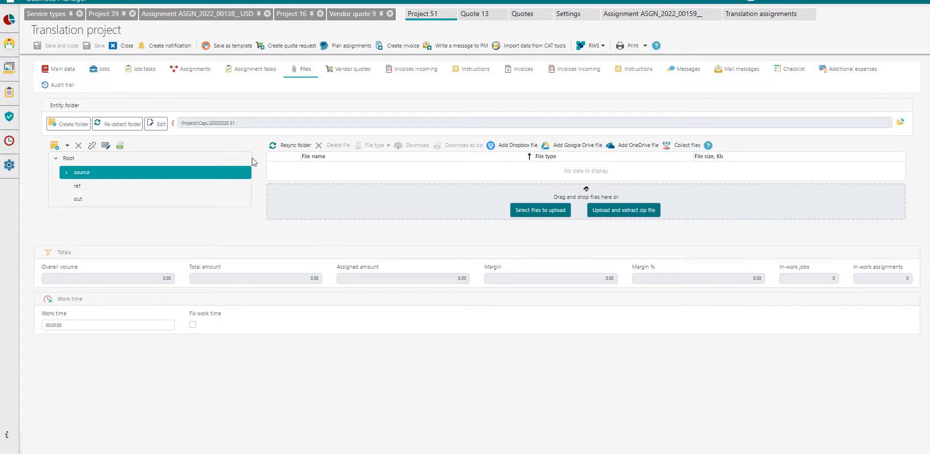
Examine the parts of the new project's entity folder path, including its date and project number
drag(236, 124, 171, 137)
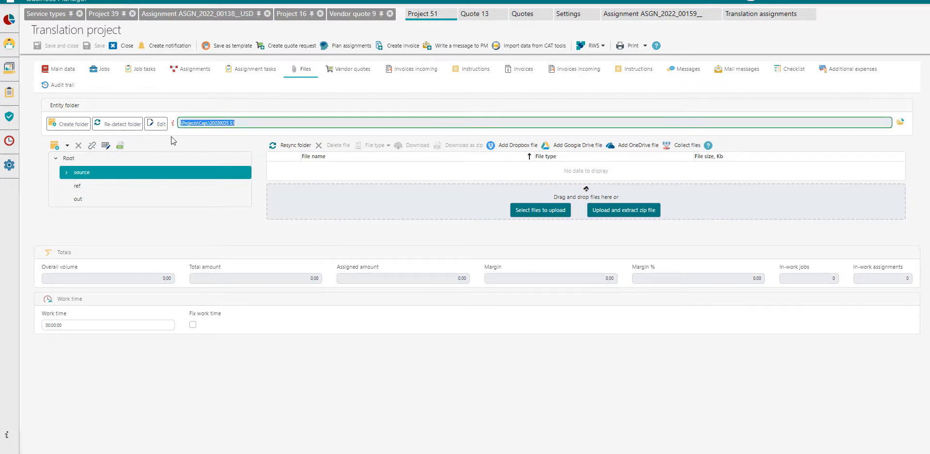
click(238, 134)
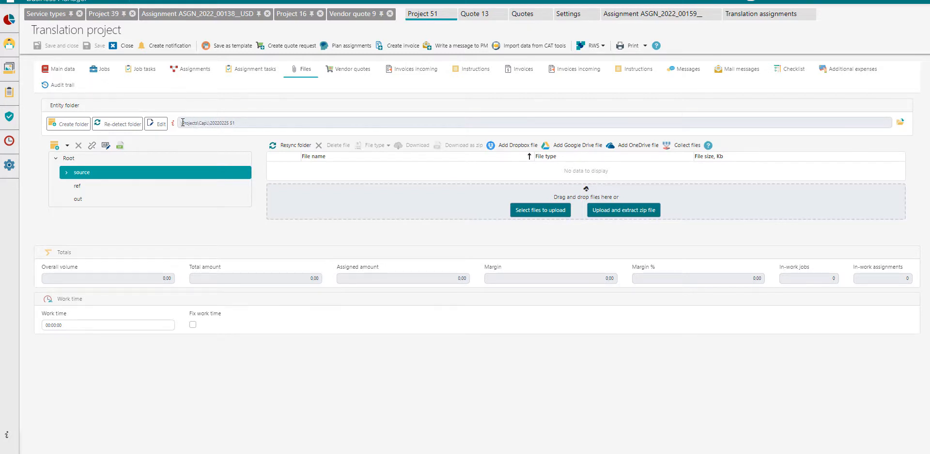
drag(183, 122, 219, 125)
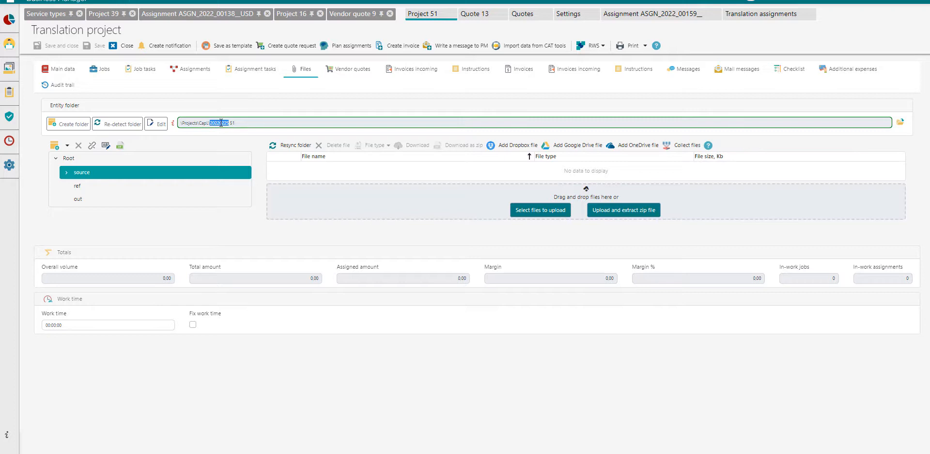
click(210, 122)
double_click(232, 123)
click(291, 172)
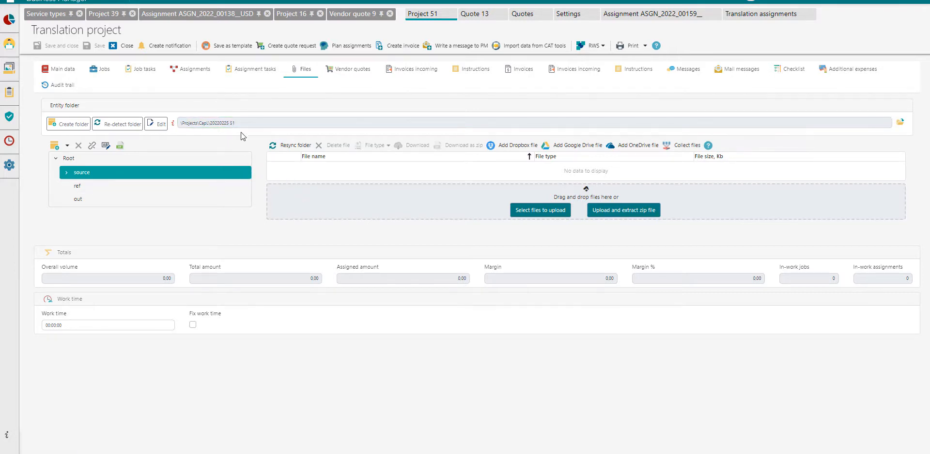
drag(246, 124, 196, 135)
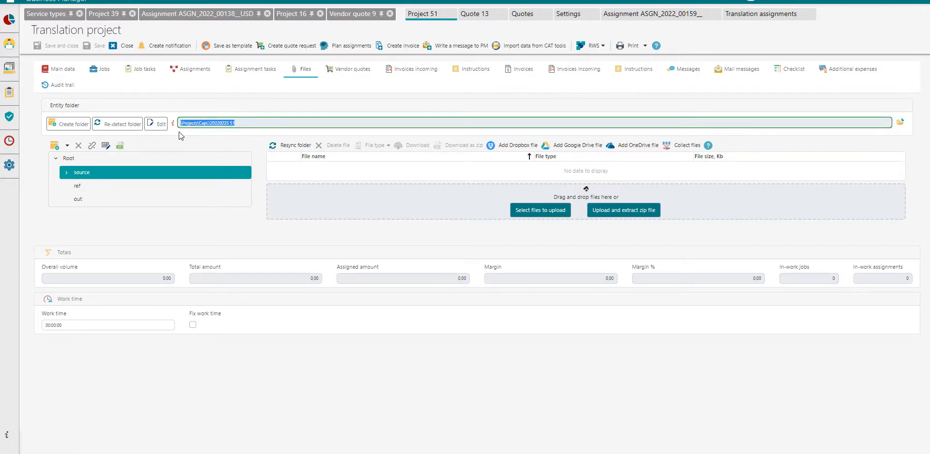
mouse_move(172, 125)
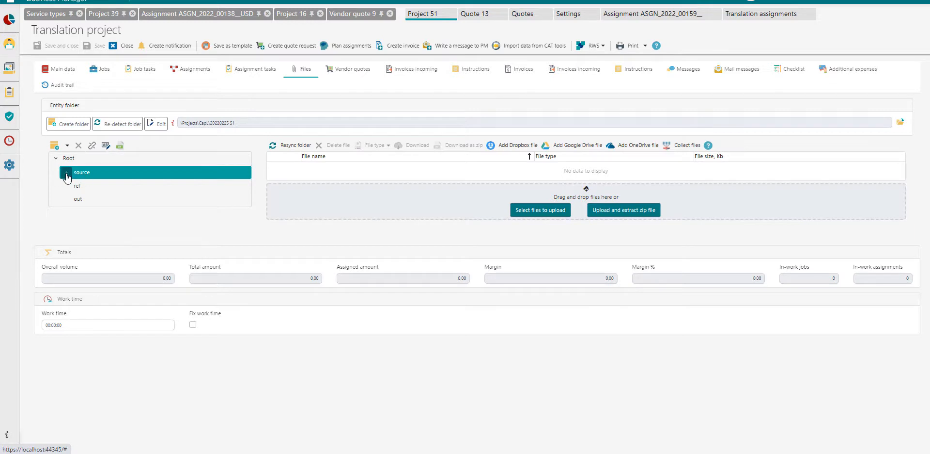
Expand the project's source folder and check the linked files in Batch1 and Batch5 against the project's entity folder path
click(65, 172)
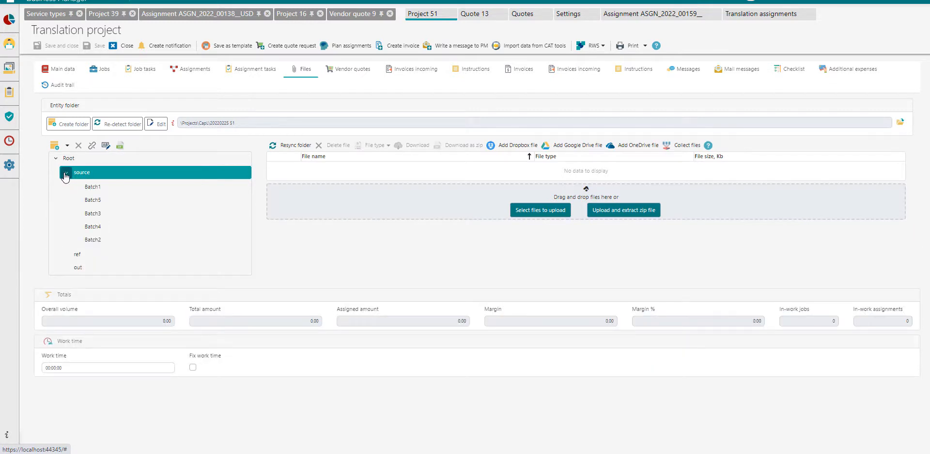
click(108, 189)
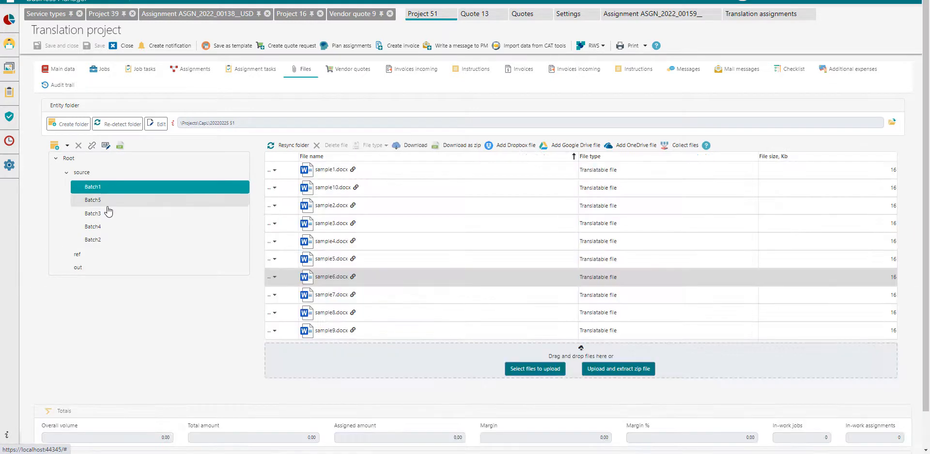
click(108, 205)
drag(235, 123, 179, 128)
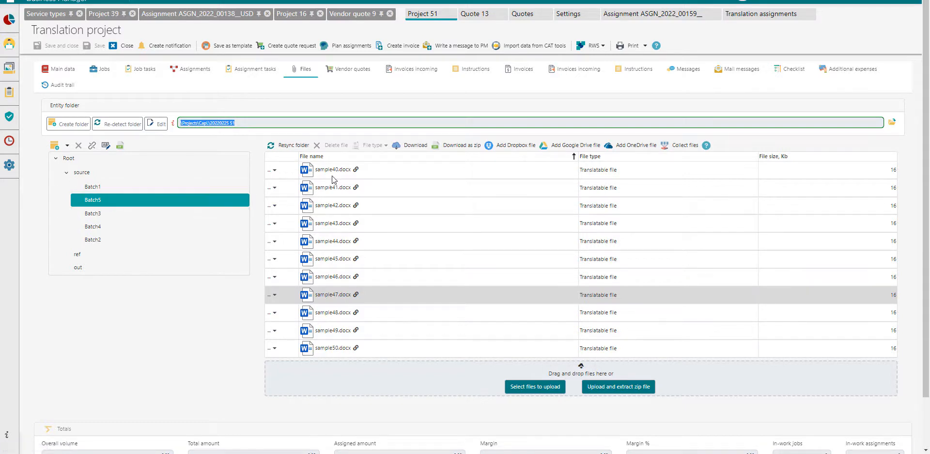
mouse_move(356, 171)
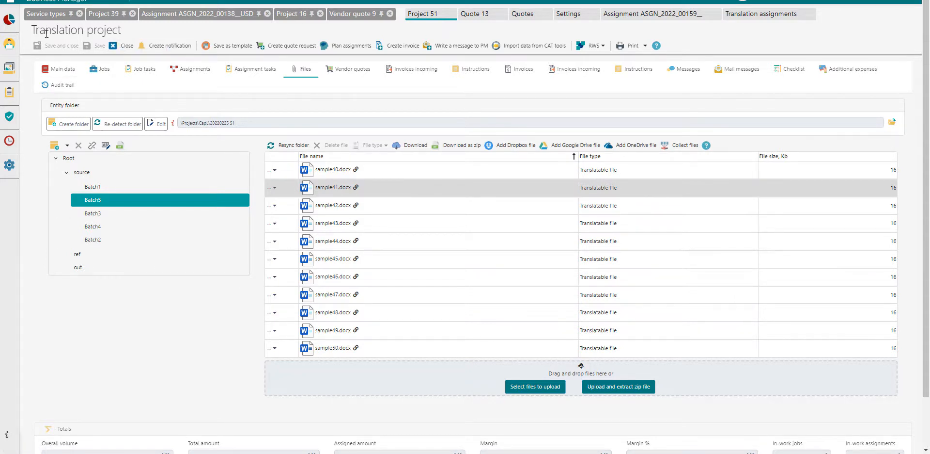
Check the linked reference file in the project's ref folder, and return to the Batch5 source files
click(90, 255)
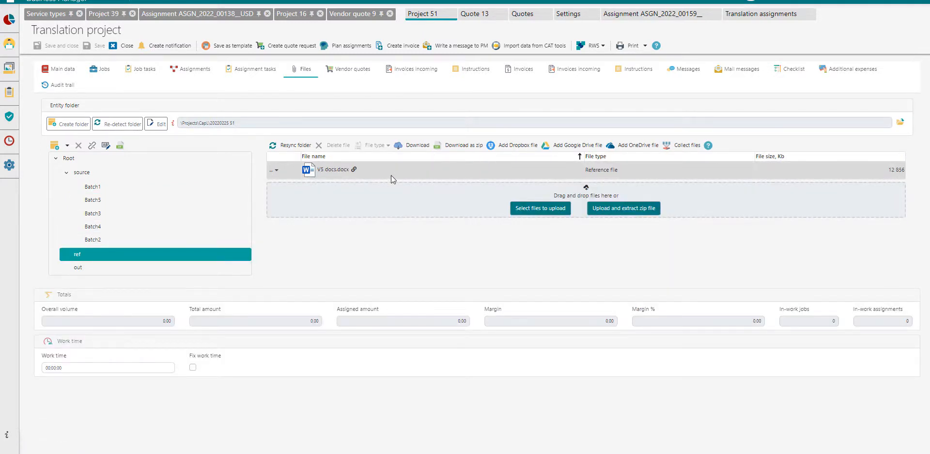
click(126, 204)
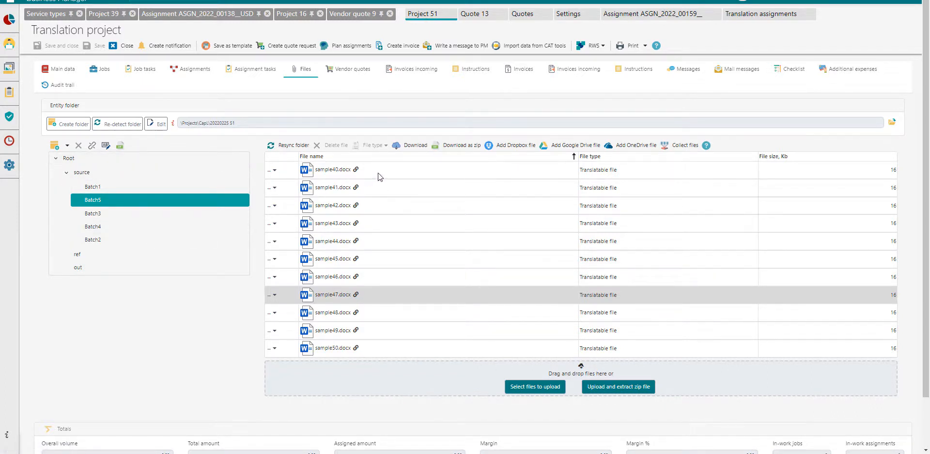
mouse_move(9, 140)
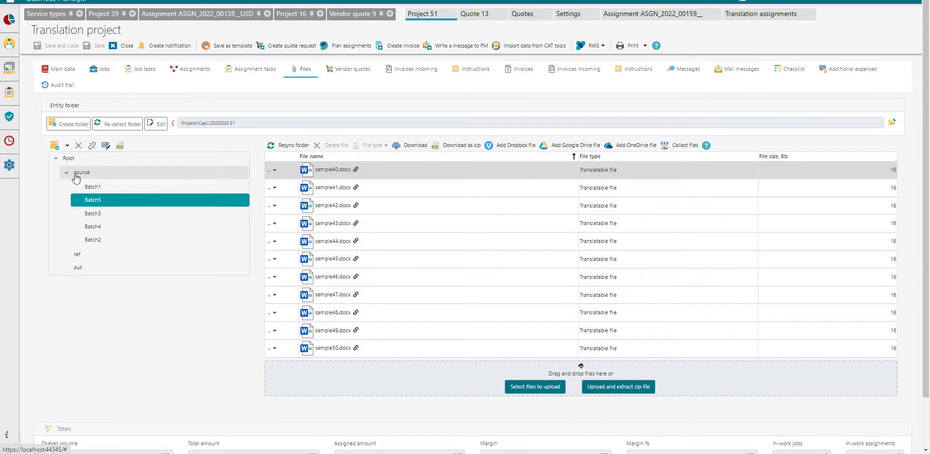
Compare the project's source folder with the linked files in its Batch1 subfolder, including sample10.docx, and return to source
click(93, 175)
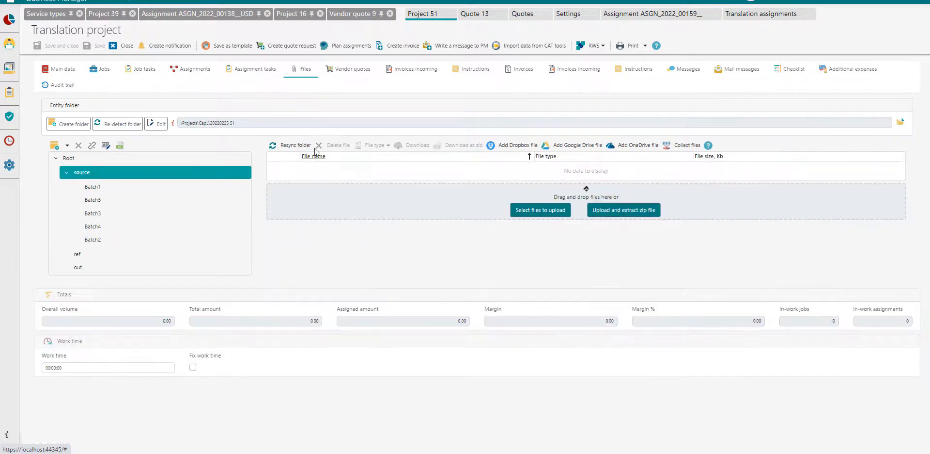
click(255, 126)
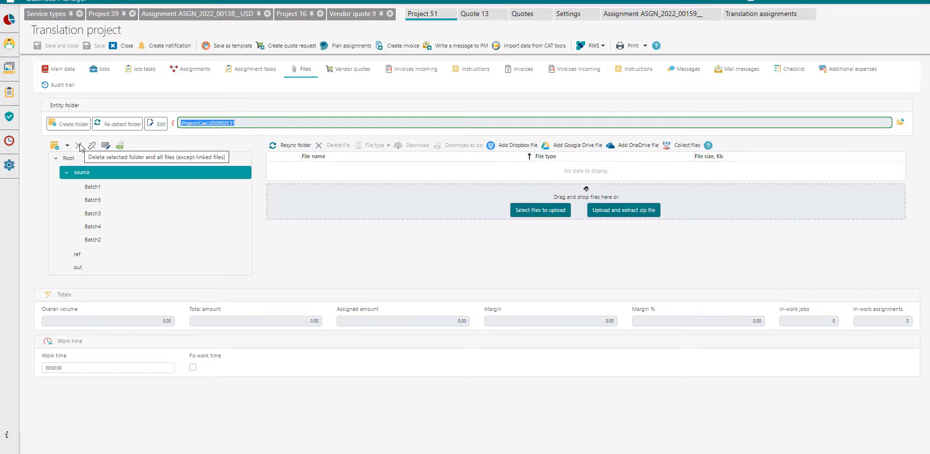
click(90, 186)
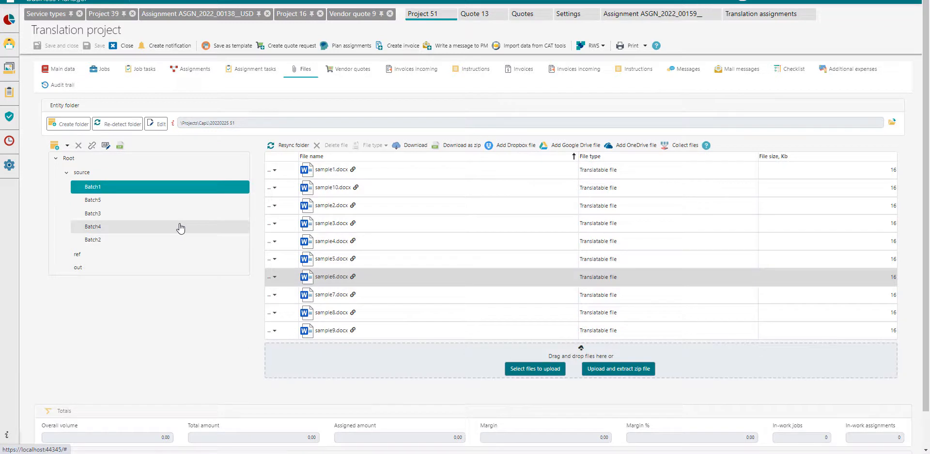
scroll(390, 280, down, 1)
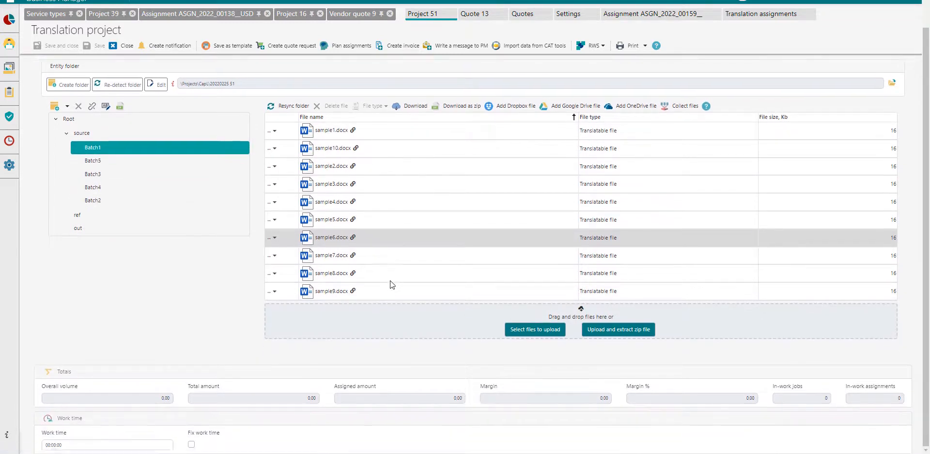
scroll(193, 222, up, 1)
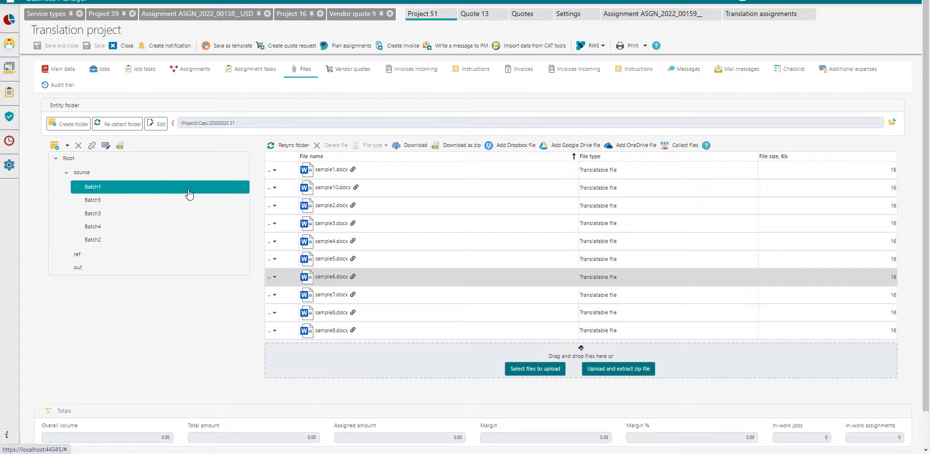
click(334, 187)
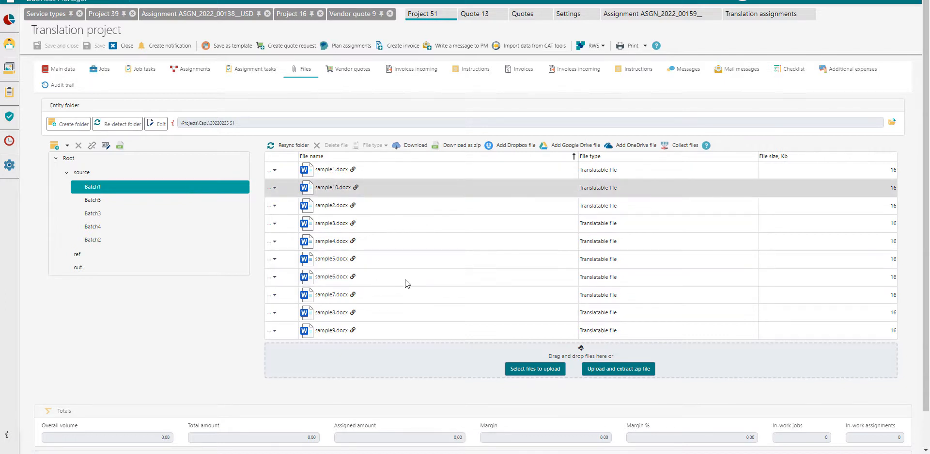
click(112, 173)
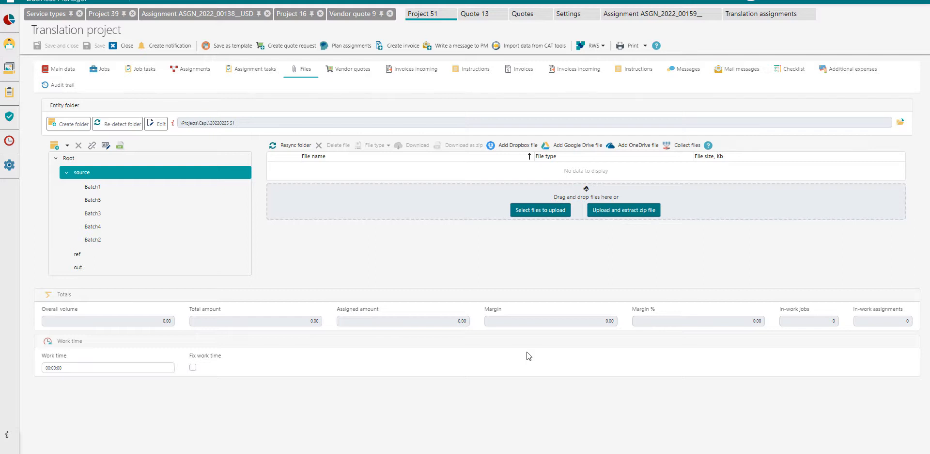
Compare the files in the Batch5 and Batch1 subfolders with the source folder, and highlight the project's entity folder path
click(120, 200)
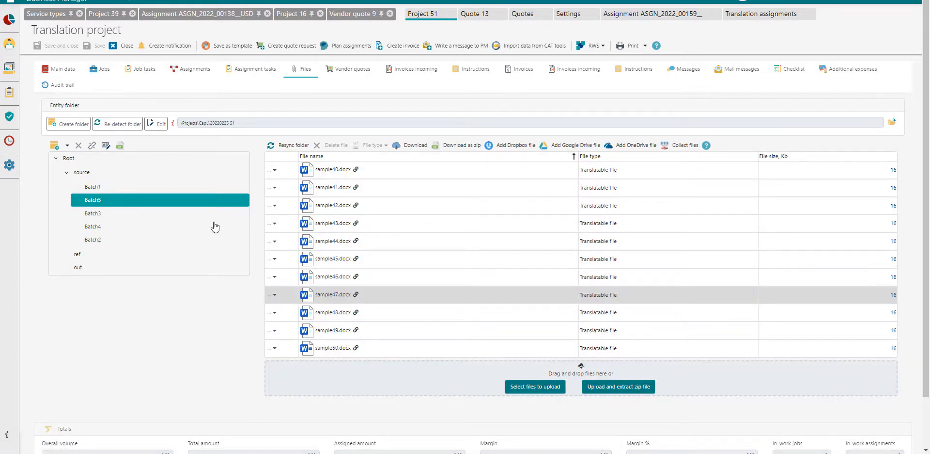
click(90, 174)
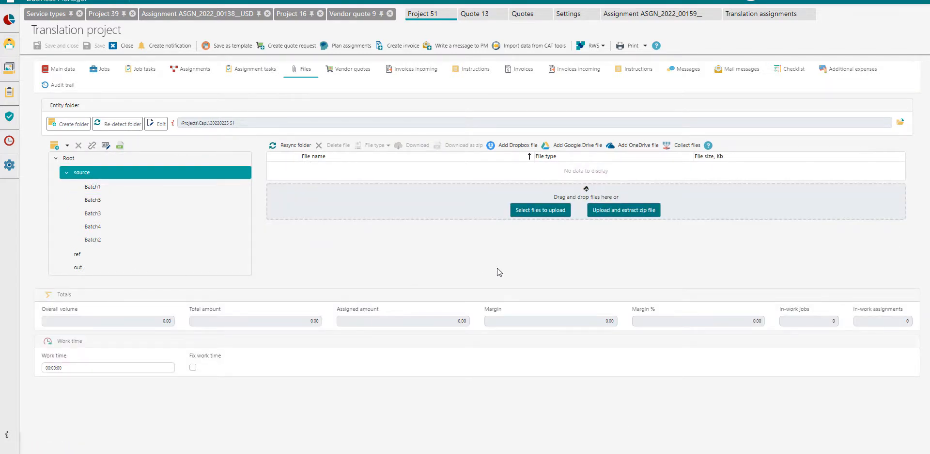
click(108, 188)
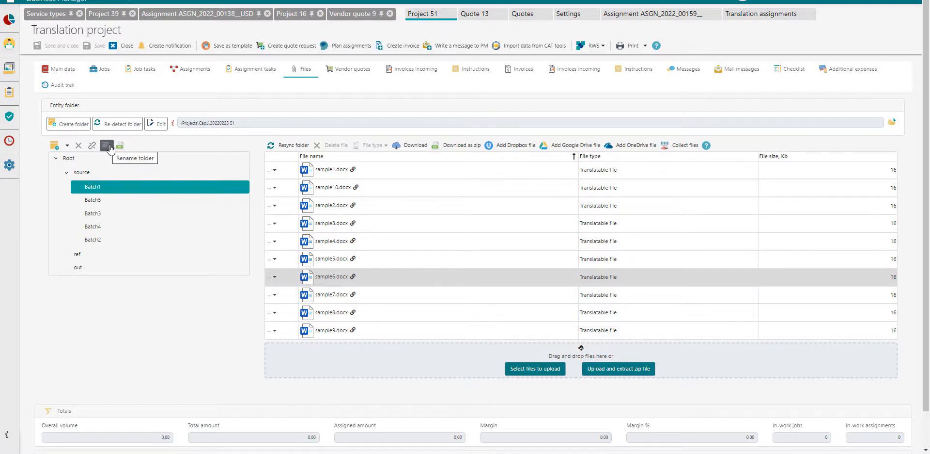
click(181, 123)
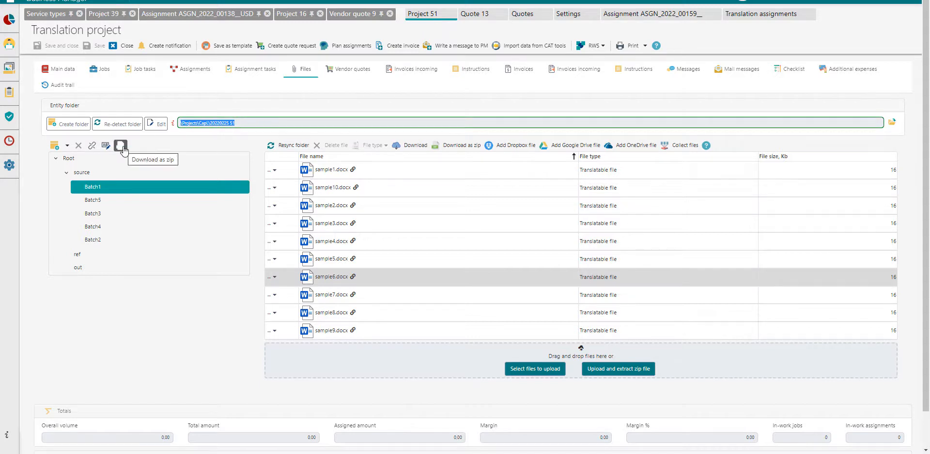
click(89, 172)
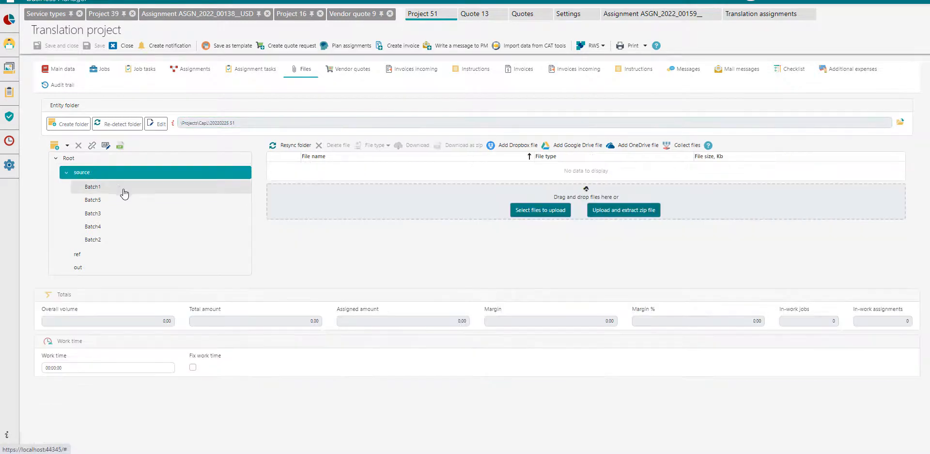
Browse the batch subfolders, and download the project's whole source folder to the Desktop as source.zip
click(121, 188)
click(116, 200)
click(121, 227)
click(104, 173)
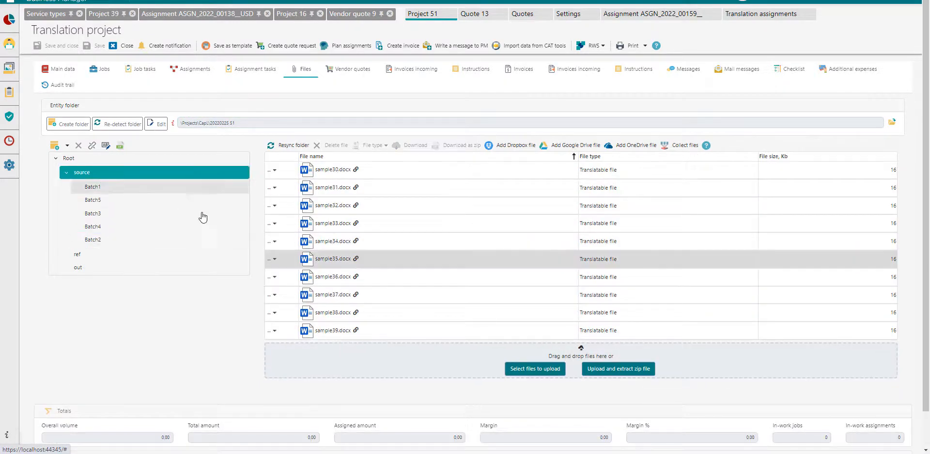
click(120, 145)
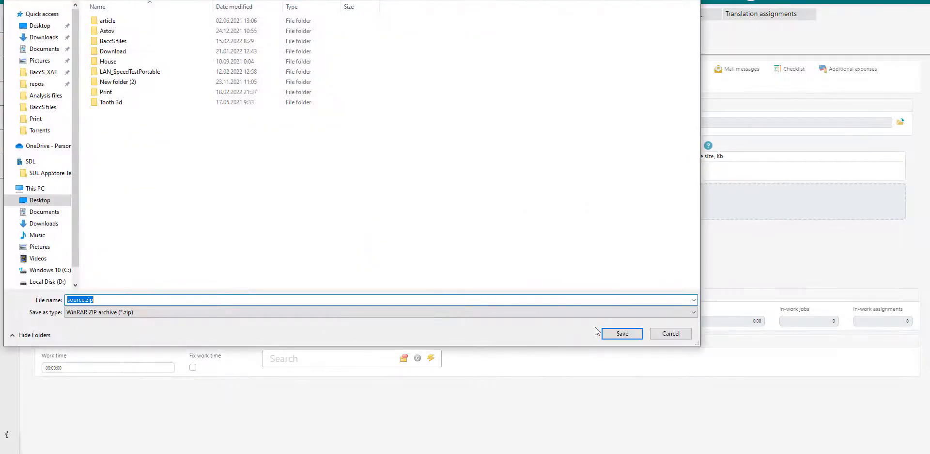
click(611, 333)
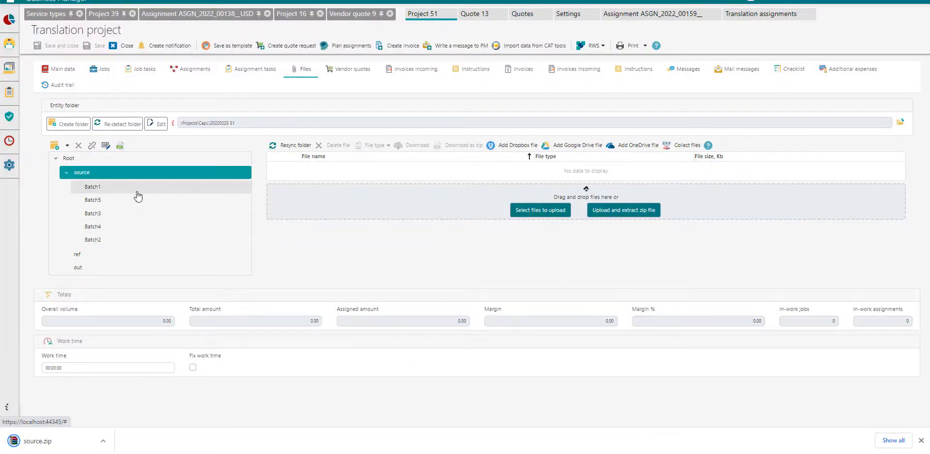
Open the downloaded source.zip, inspect its Batch4 folder, and close the archive
click(53, 440)
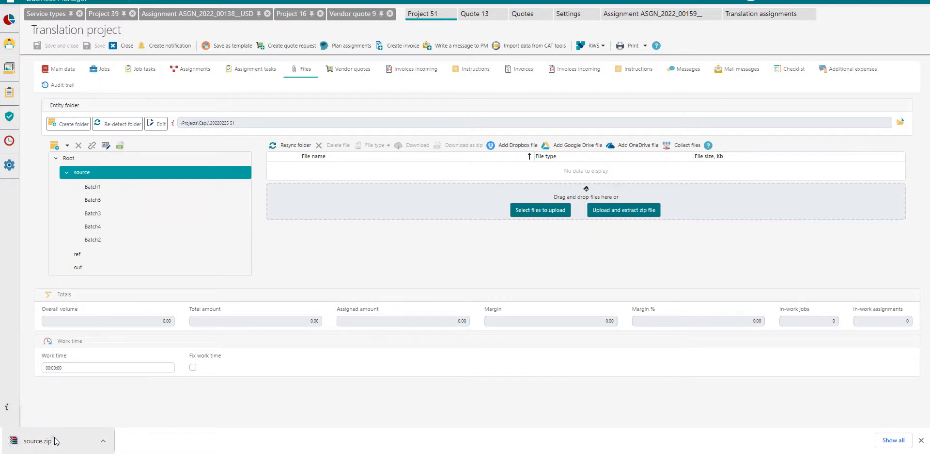
double_click(493, 58)
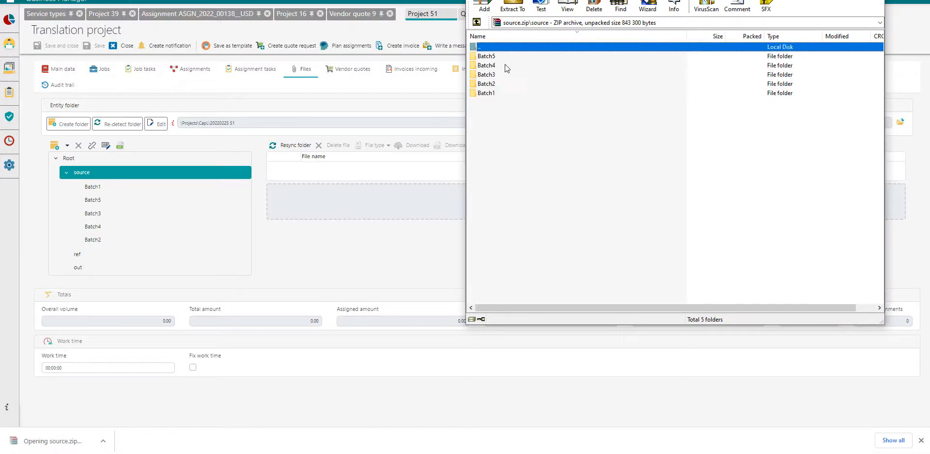
double_click(504, 65)
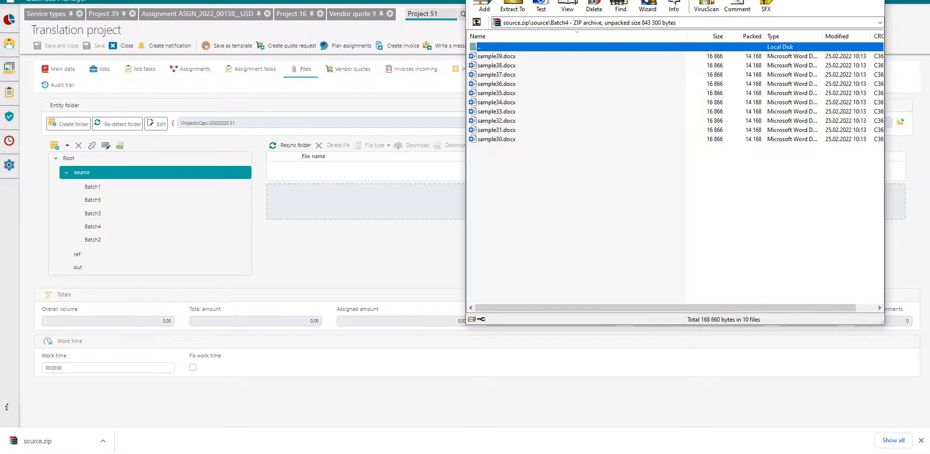
click(873, 0)
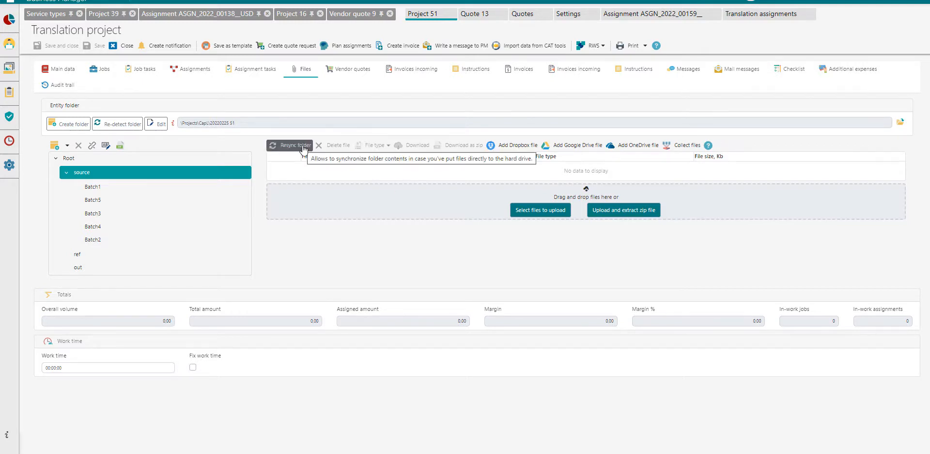
Check the quote's source folder on disk in File Explorer, and return to the project's source folder
mouse_move(306, 451)
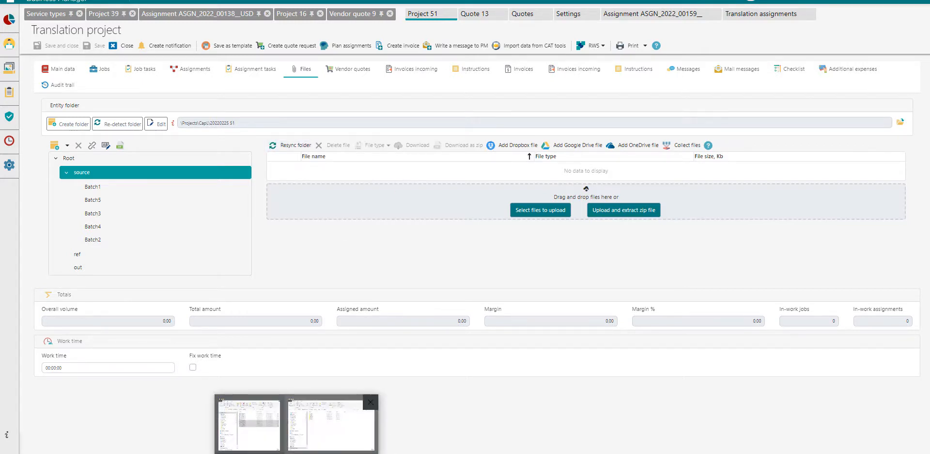
click(334, 422)
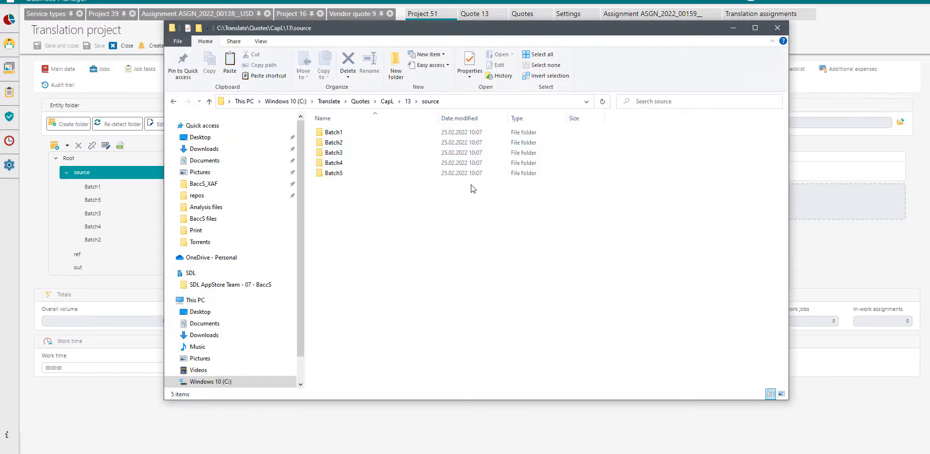
drag(388, 28, 414, 23)
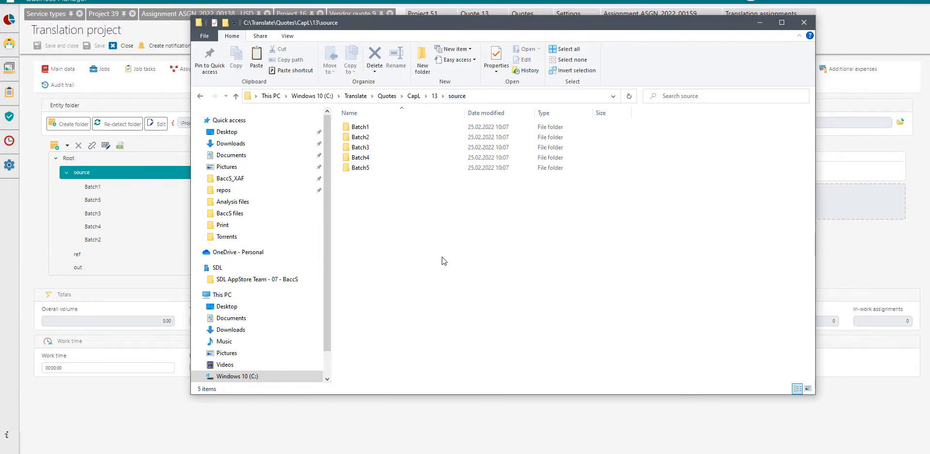
click(234, 429)
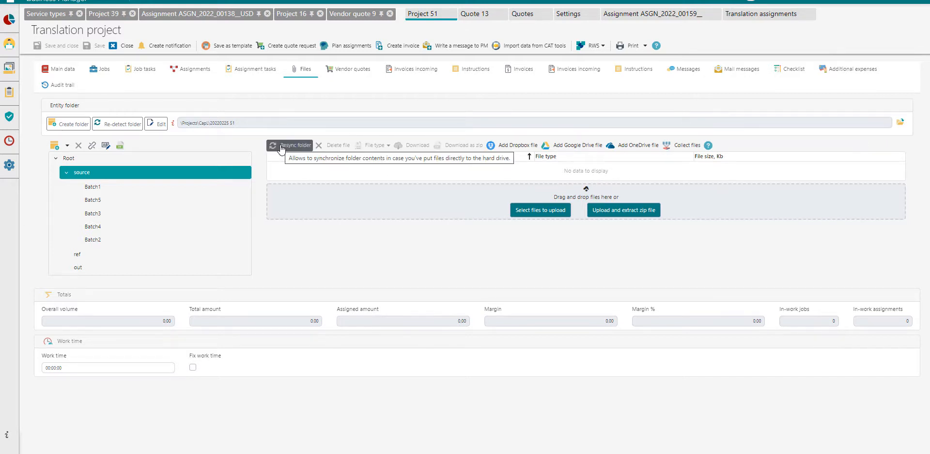
Examine the link mark on sample10.docx in the project's Batch1 subfolder
click(92, 187)
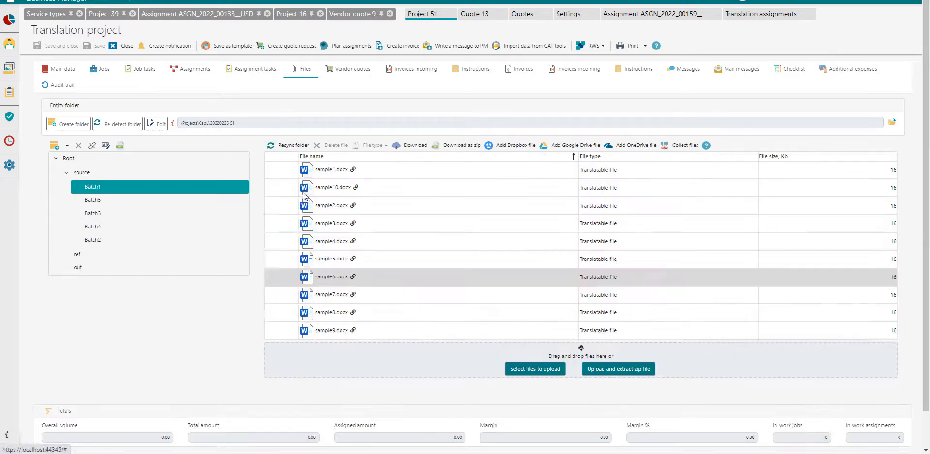
click(366, 186)
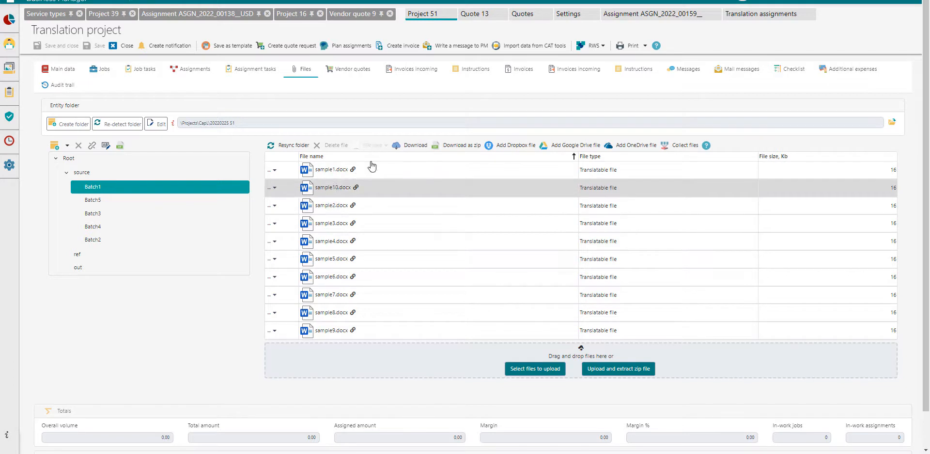
mouse_move(357, 189)
Compare the download options for single Batch1 files and for a multiple selection from sample1.docx through sample6.docx
click(391, 174)
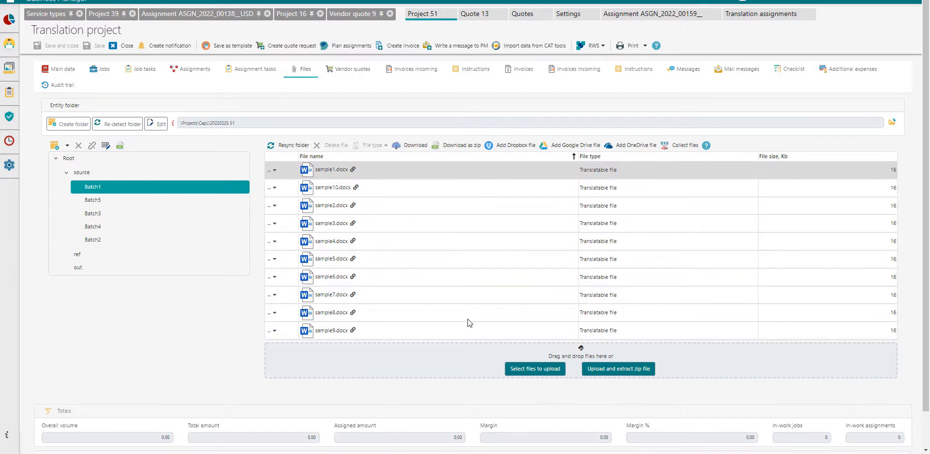
shift+click(422, 242)
click(400, 203)
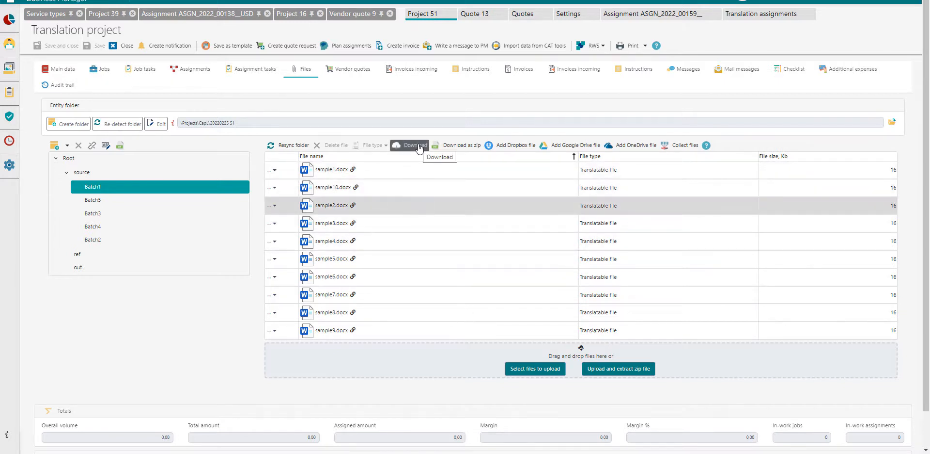
click(374, 168)
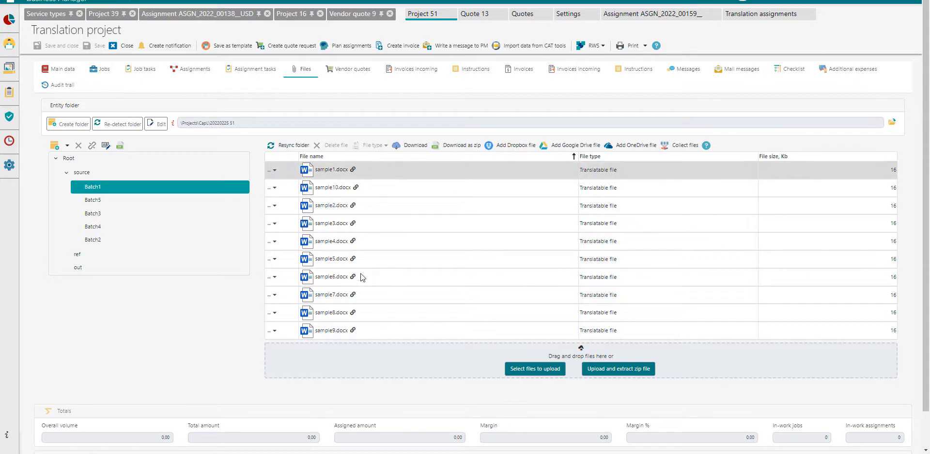
shift+click(460, 280)
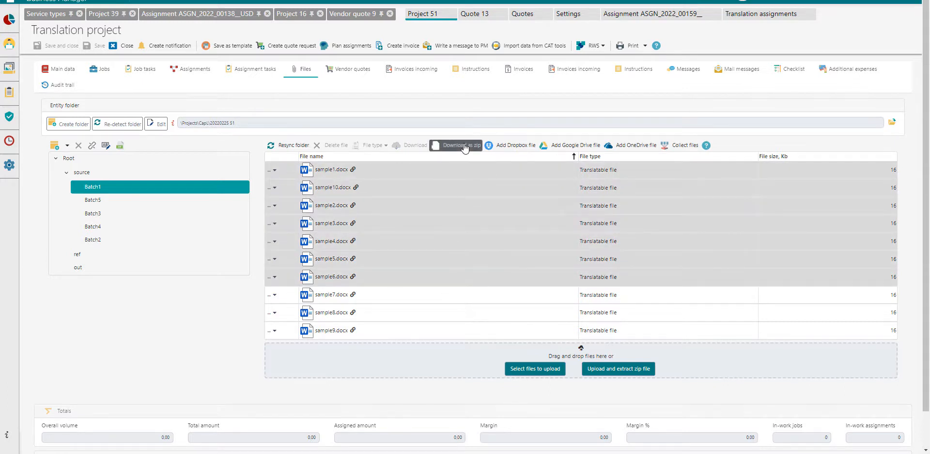
click(394, 257)
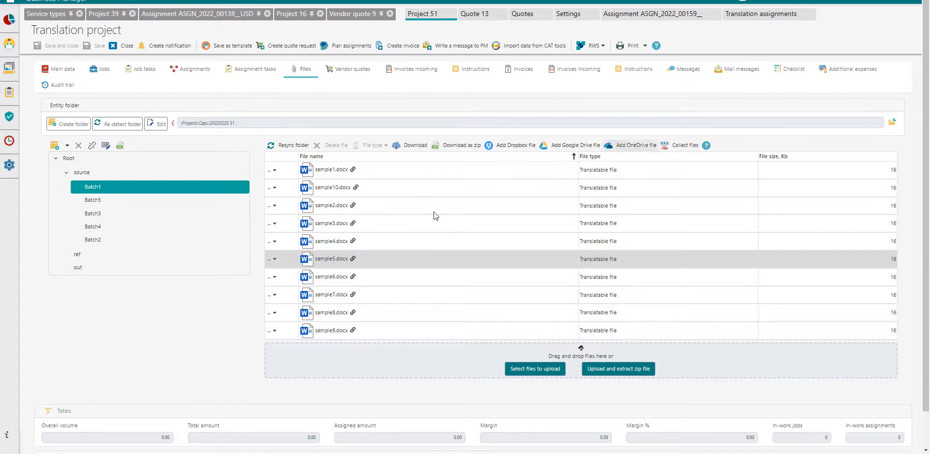
Link the Dropbox file logo_64.png to the Batch1 subfolder as a translatable file
click(518, 147)
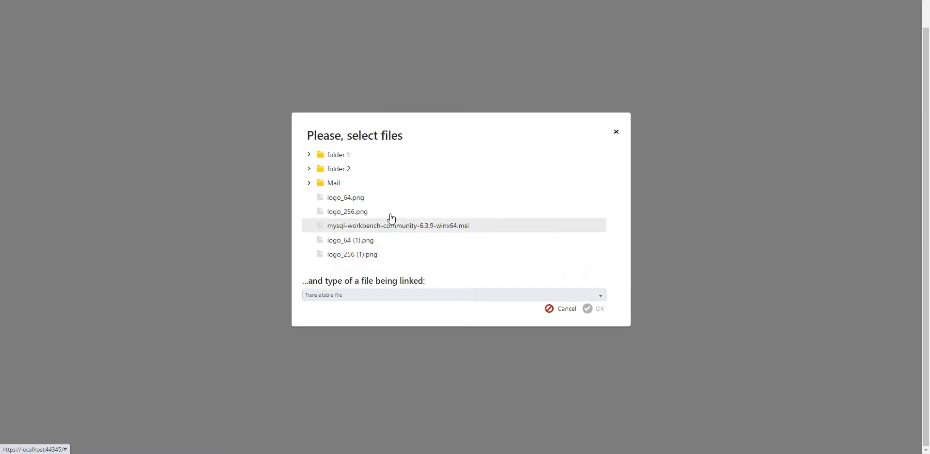
click(309, 169)
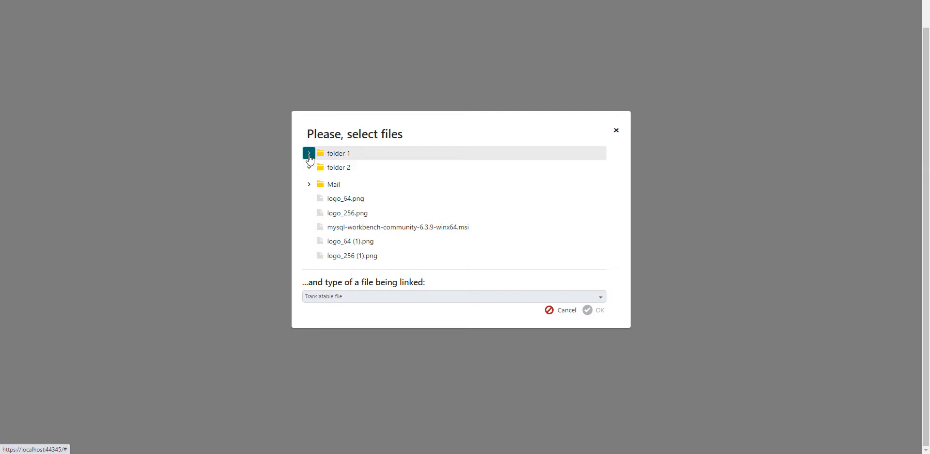
click(309, 155)
click(339, 167)
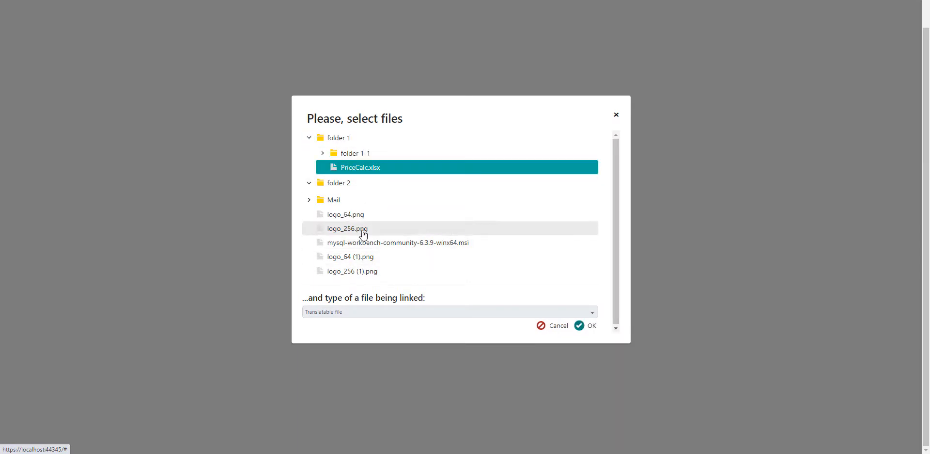
click(361, 214)
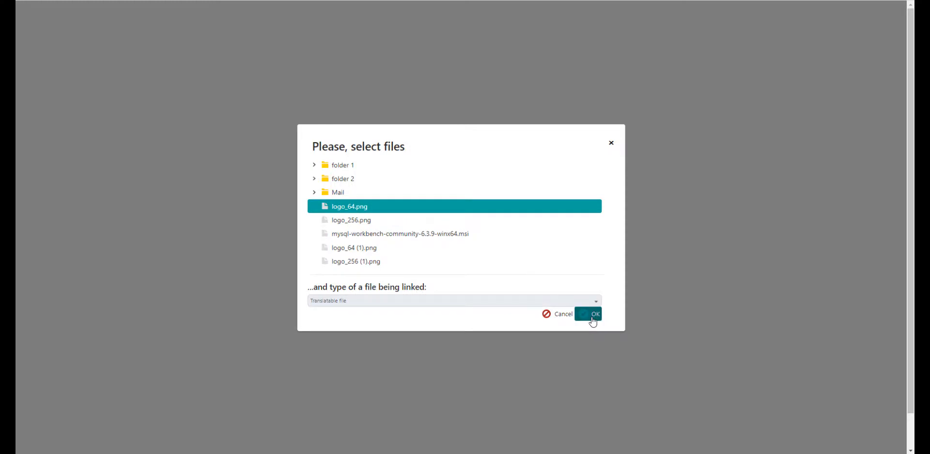
click(592, 315)
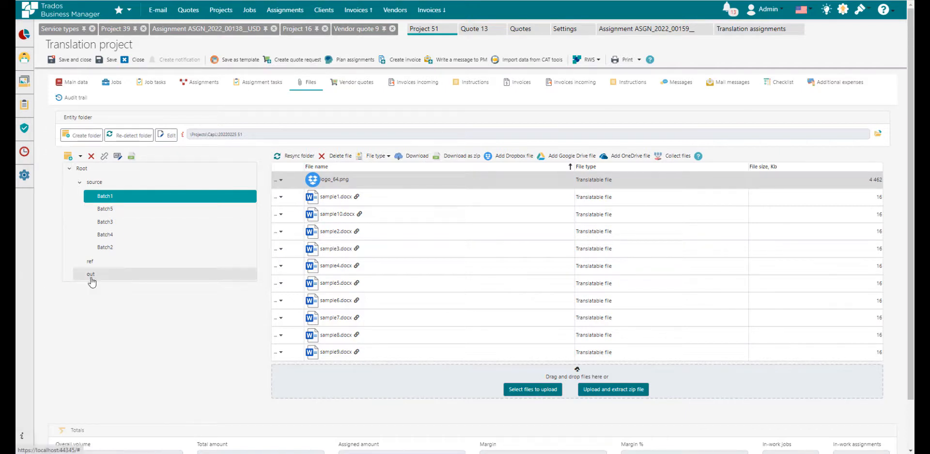
Return to Batch1 after checking Batch5, and delete the linked Dropbox file logo_64.png
click(130, 209)
click(129, 200)
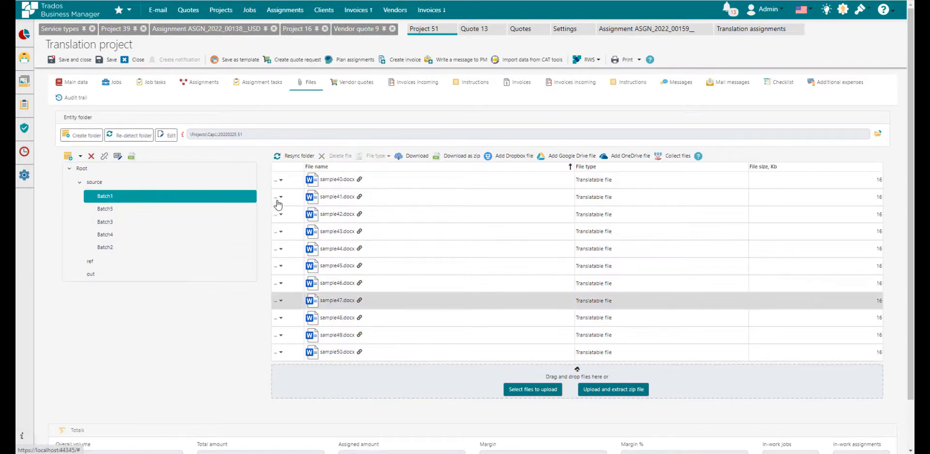
click(357, 181)
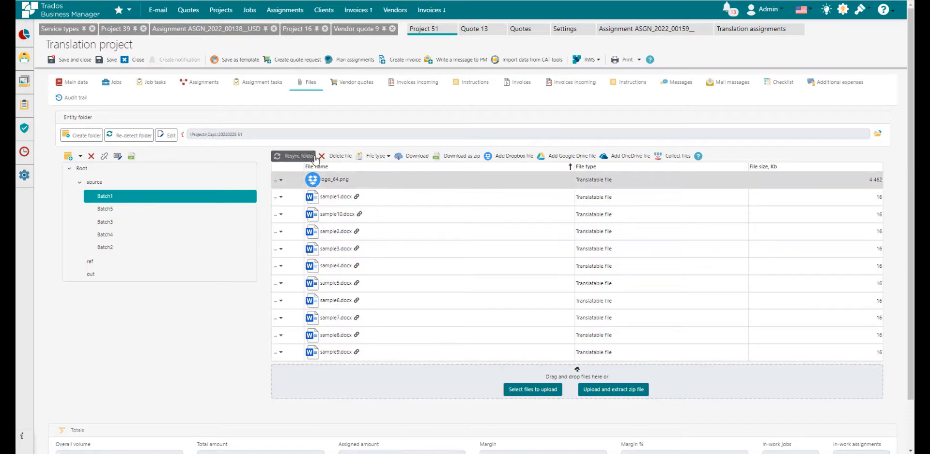
click(336, 156)
click(587, 316)
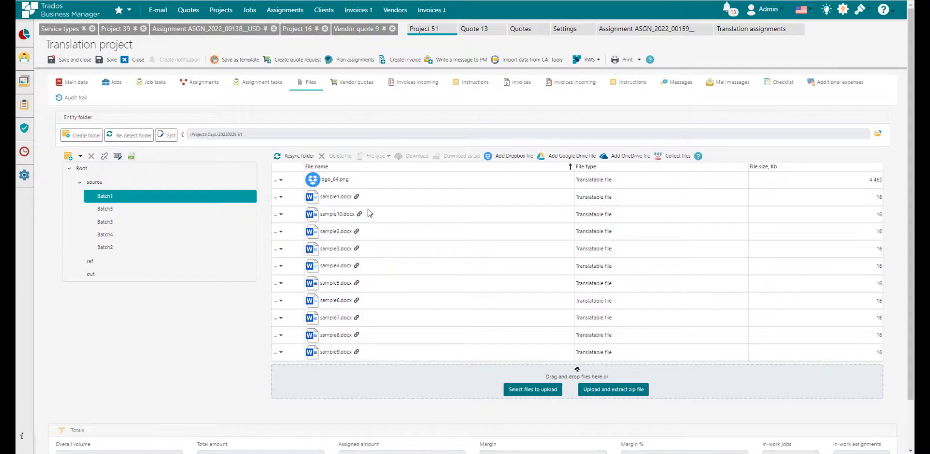
Review the files in Batch3, Batch4 and Batch2, and return to the project's source folder with its subfolders expanded
click(122, 222)
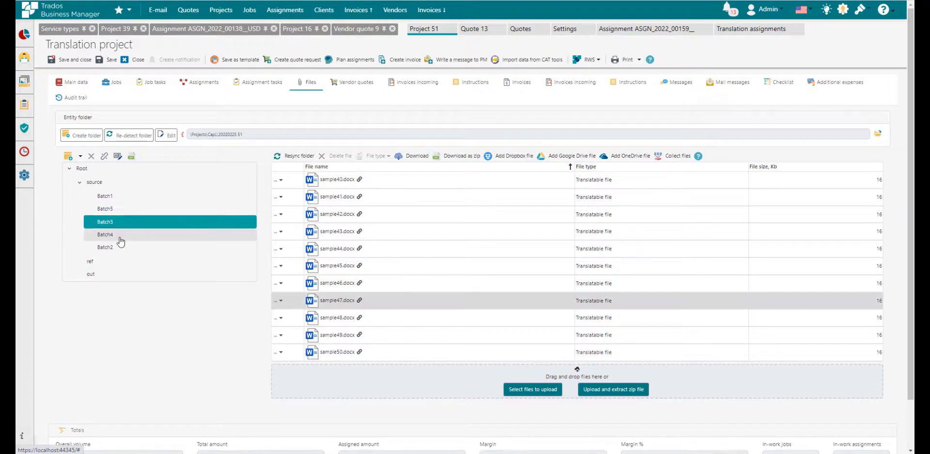
click(121, 236)
click(124, 247)
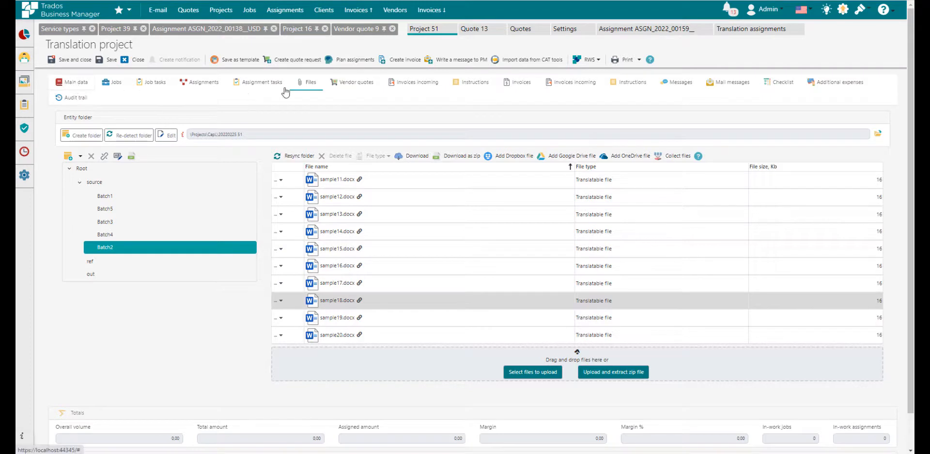
click(306, 82)
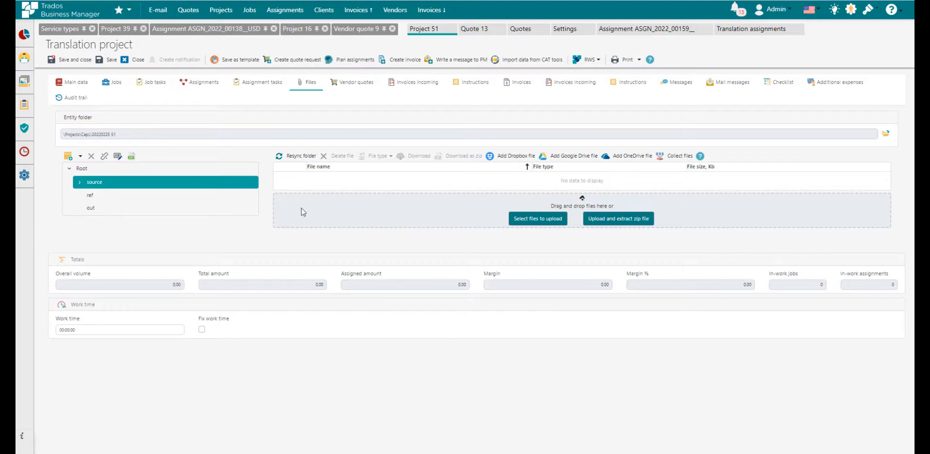
click(80, 182)
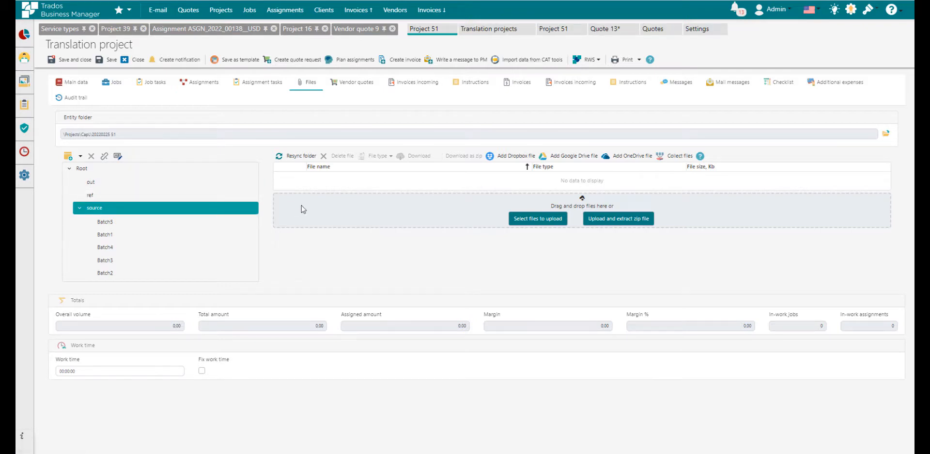
Review the project's Batch1, out and Batch5 folders, and select sample1.docx in Batch1
mouse_move(19, 104)
click(136, 234)
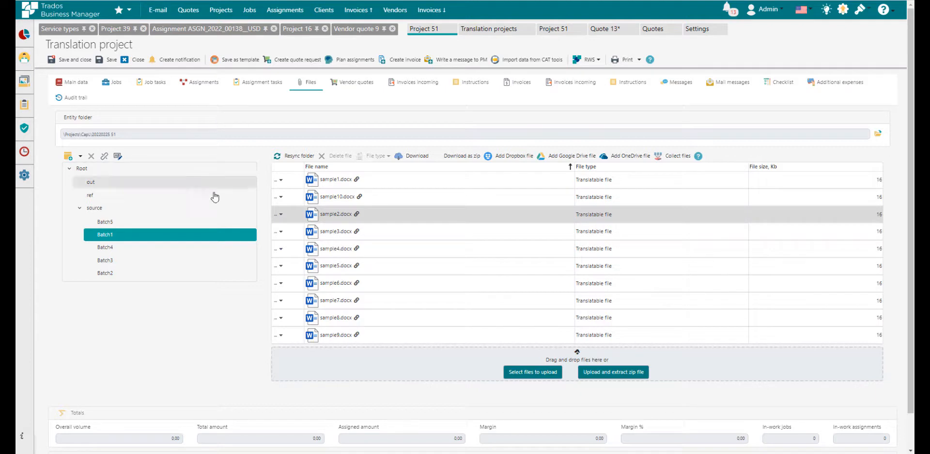
click(94, 185)
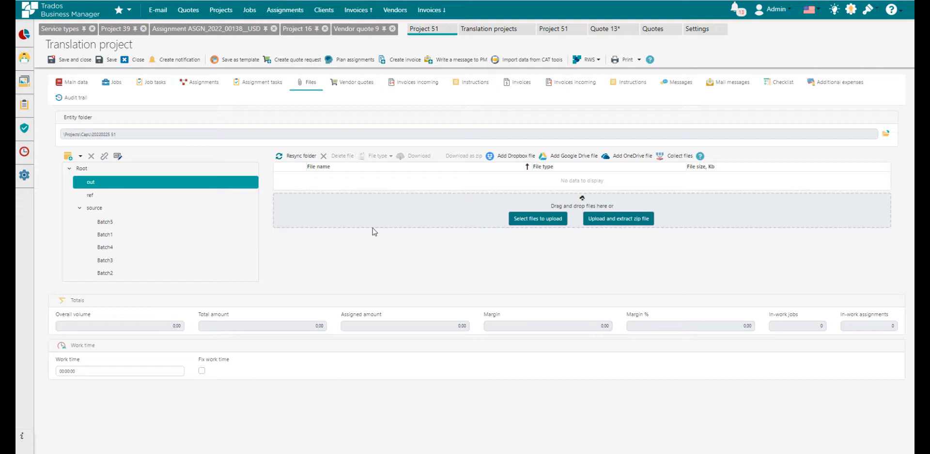
click(130, 228)
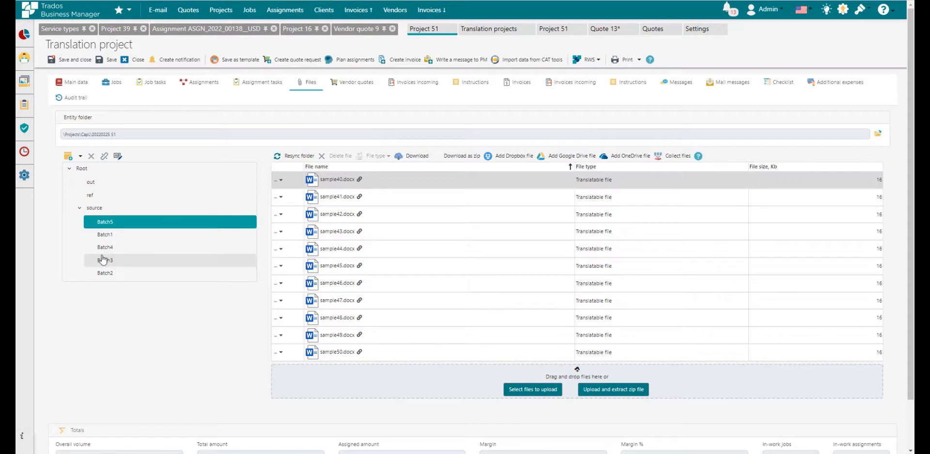
click(105, 235)
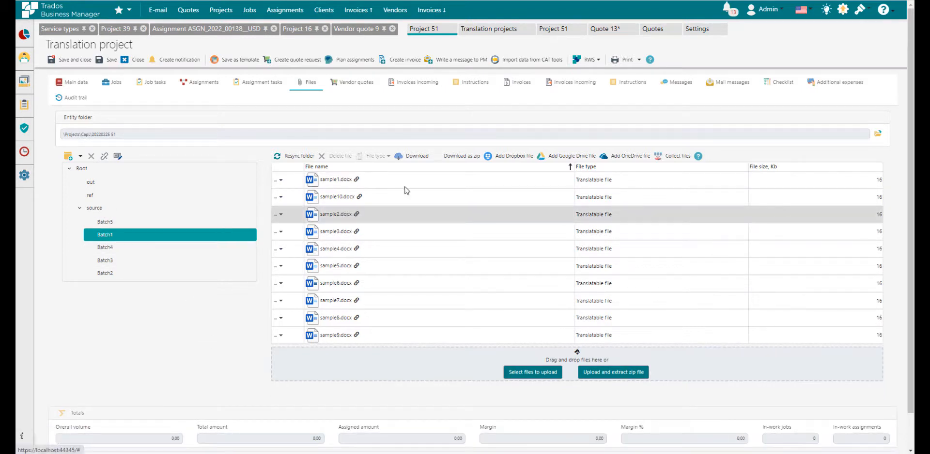
click(343, 181)
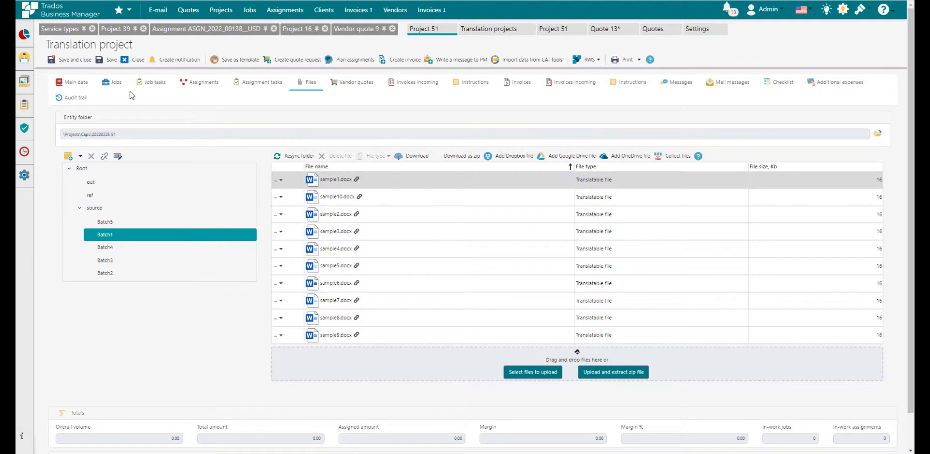
Start creating jobs for the project and exclude all files of Batch2, Batch3, Batch4 and Batch5 from the attachments
click(113, 83)
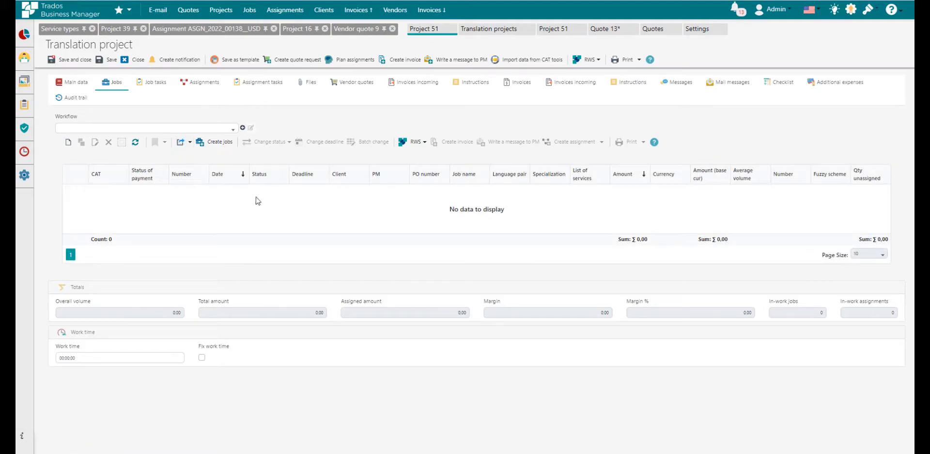
click(221, 144)
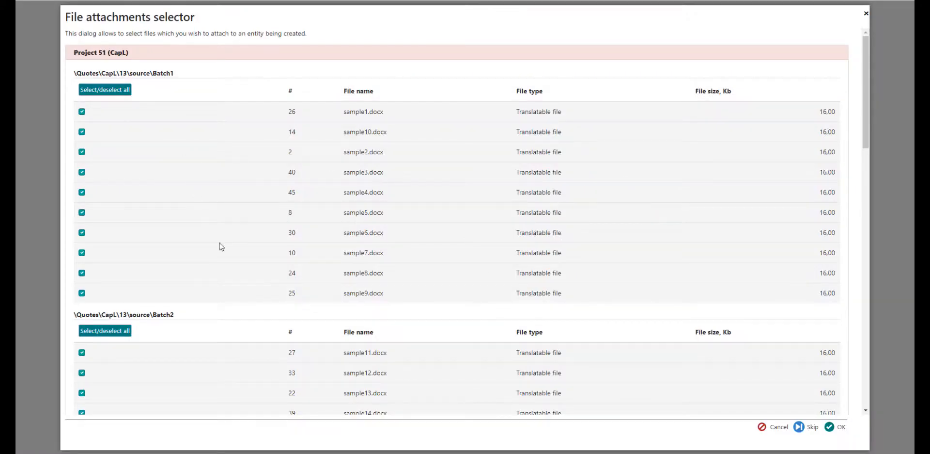
click(104, 331)
scroll(166, 309, down, 5)
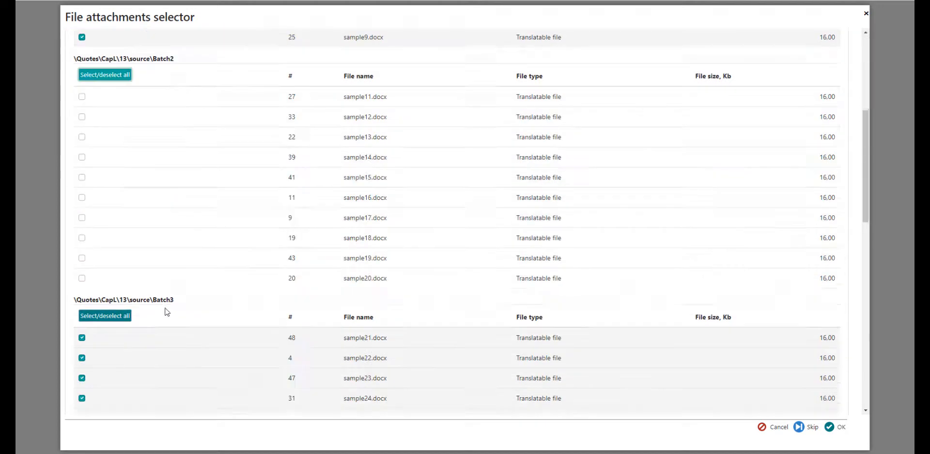
click(105, 293)
scroll(184, 320, down, 1)
scroll(184, 320, down, 8)
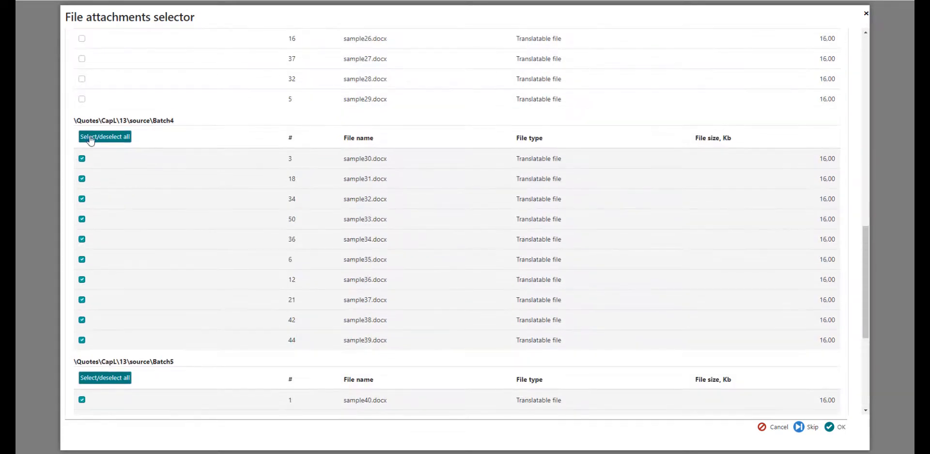
click(99, 138)
click(114, 378)
scroll(203, 315, down, 5)
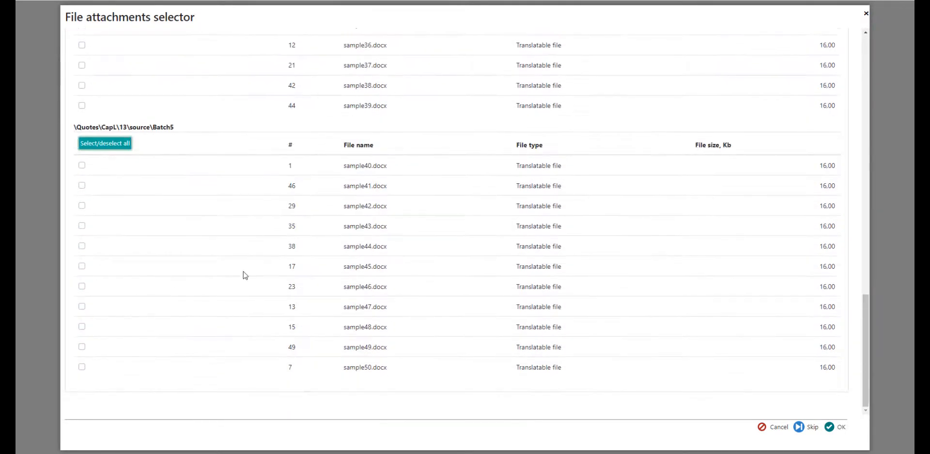
Attach only sample1.docx from Batch1 and create the jobs
scroll(268, 270, up, 20)
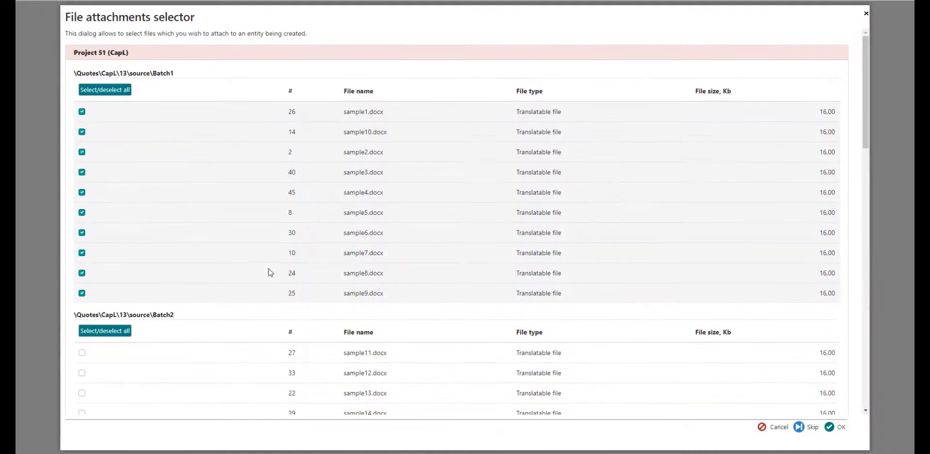
click(104, 90)
click(82, 112)
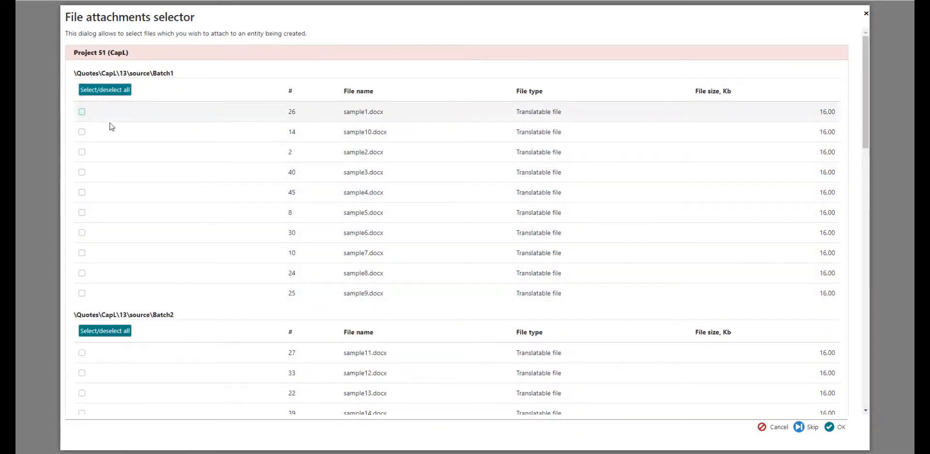
click(834, 428)
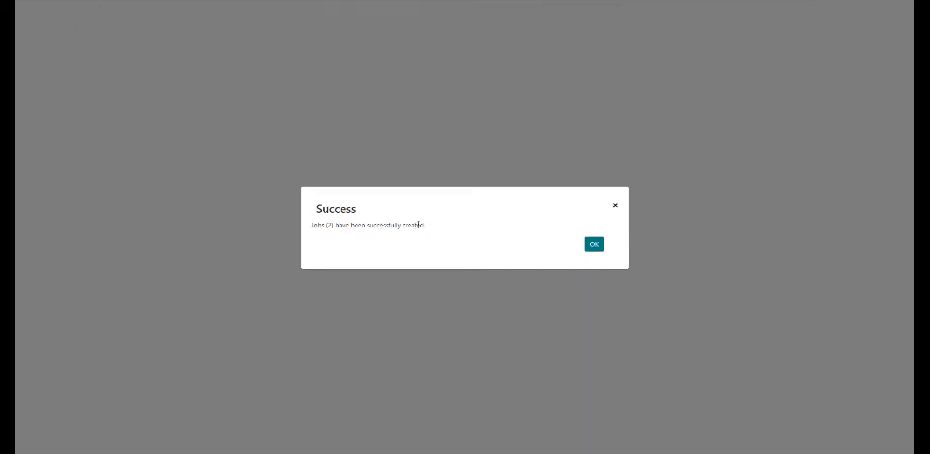
click(595, 244)
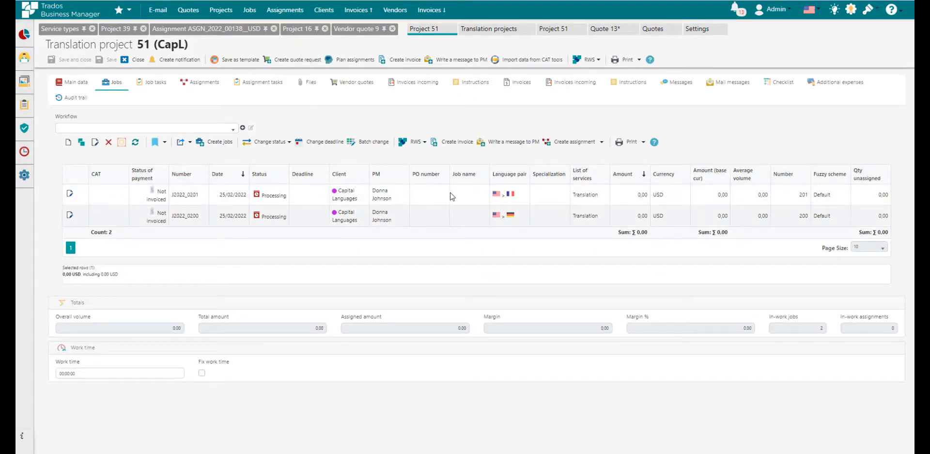
Check the files in the source folder's Batch1 subfolder of the EN-US => FR-FR job, and close the job without changes
double_click(450, 196)
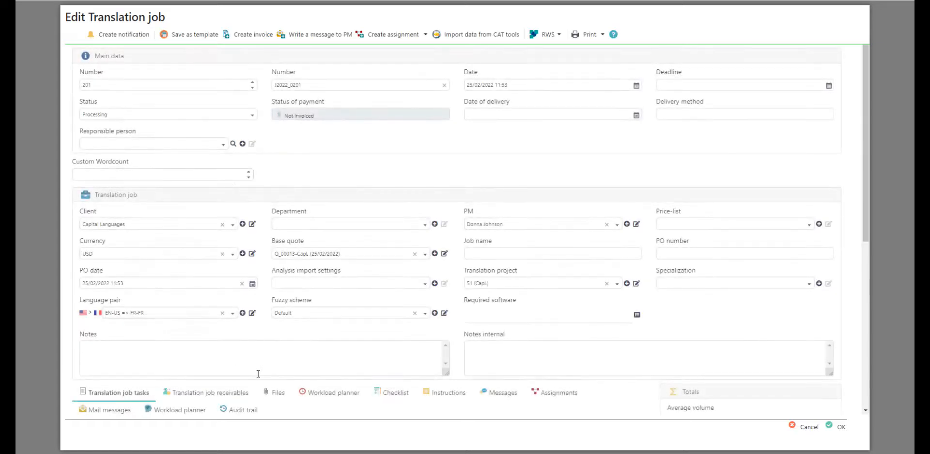
click(272, 393)
scroll(341, 310, down, 3)
click(107, 313)
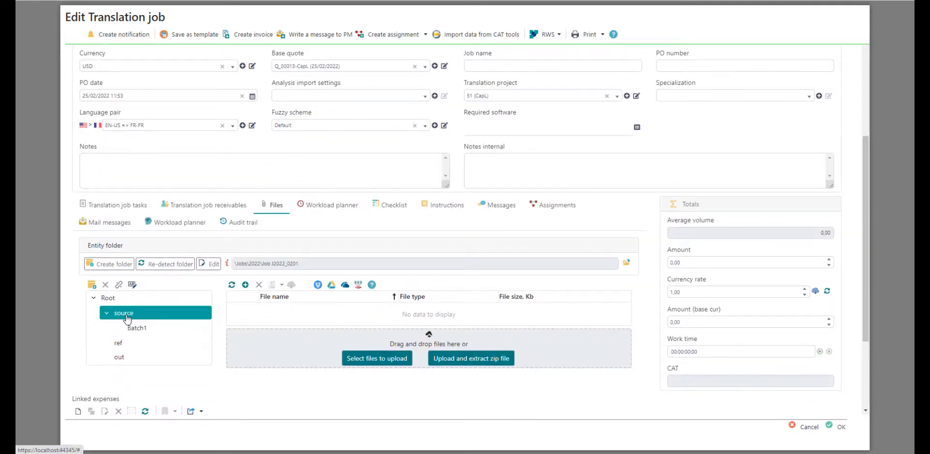
click(137, 328)
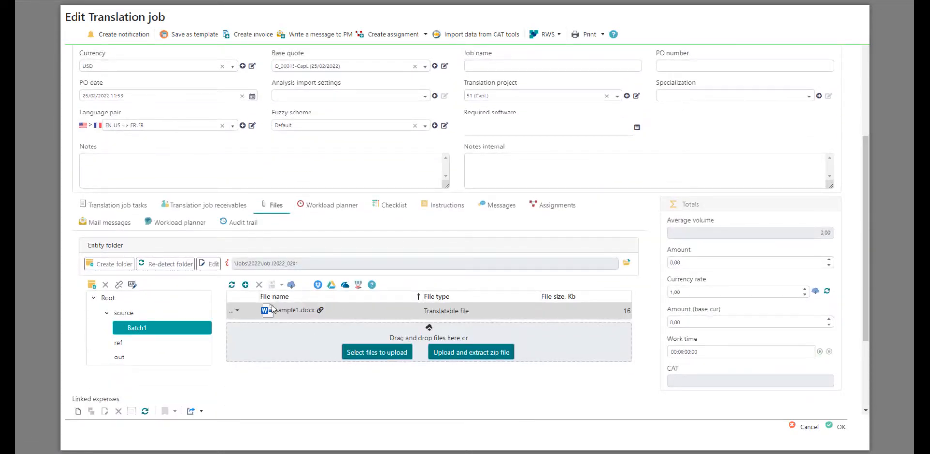
click(797, 426)
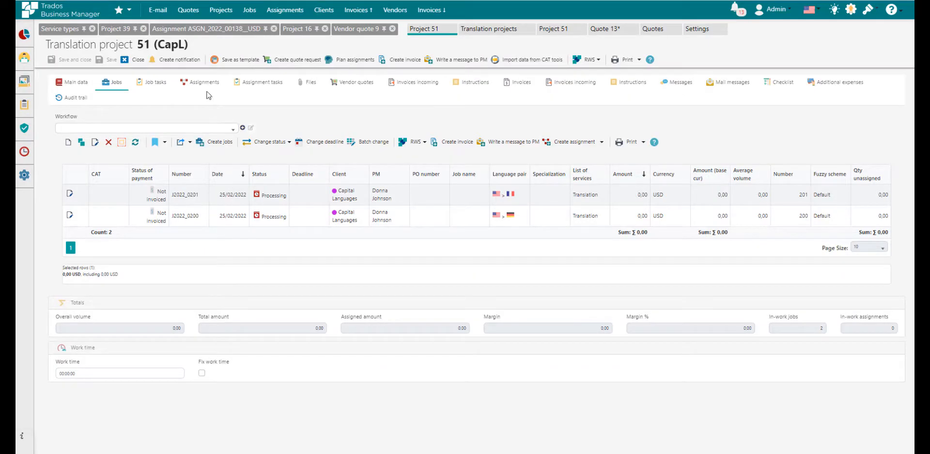
Inspect the job marker of sample1.docx in the project's source\Batch1 folder
click(307, 82)
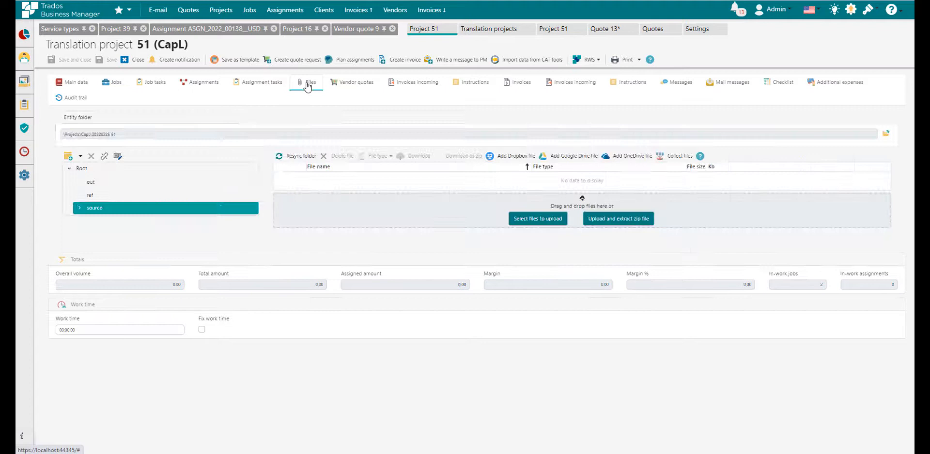
click(80, 208)
click(111, 236)
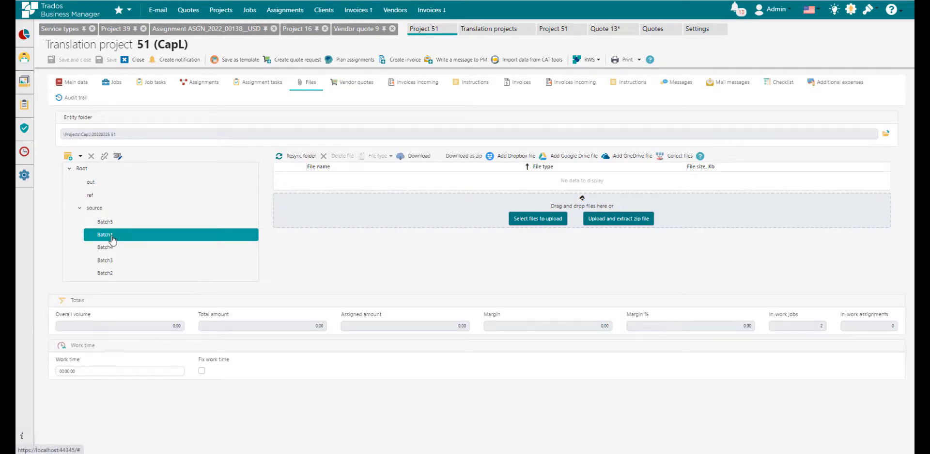
click(393, 182)
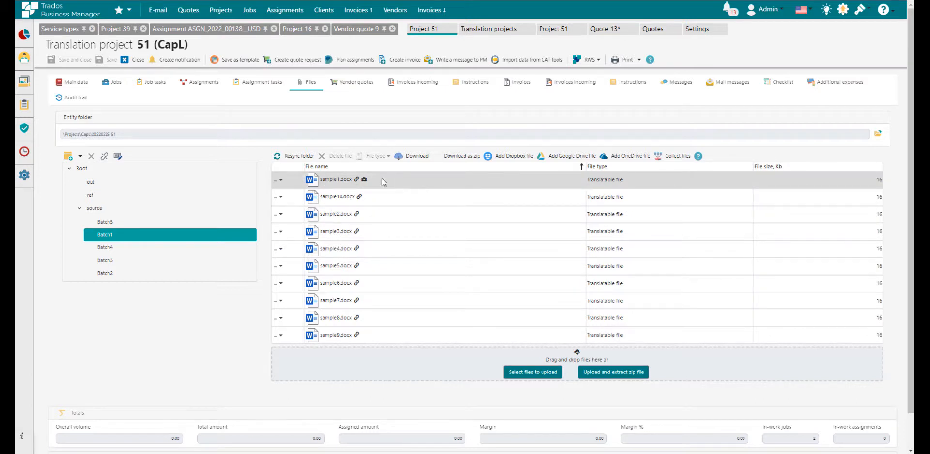
mouse_move(364, 179)
Create an assignment from the EN-US => FR-FR job with sample1.docx attached, and save it as a draft
click(114, 83)
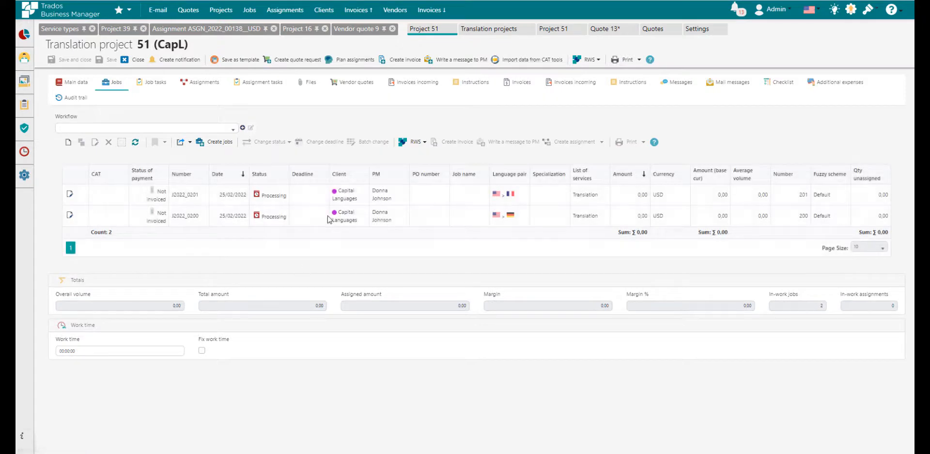
click(312, 197)
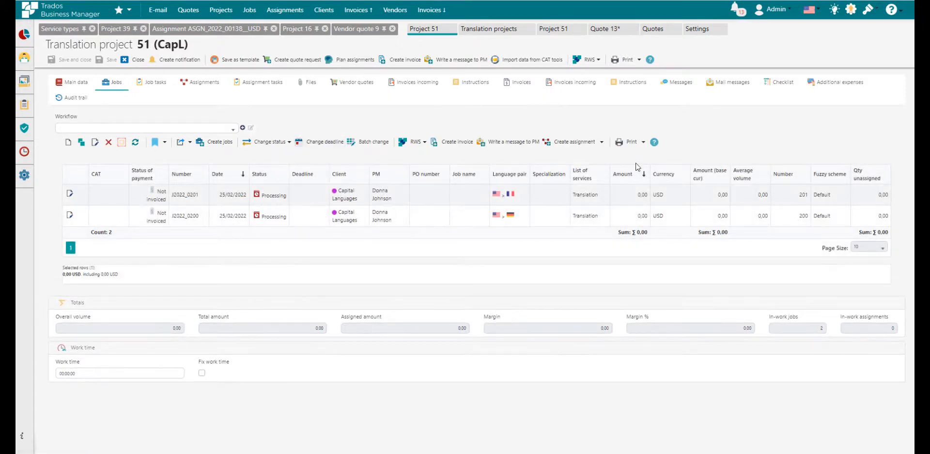
click(571, 143)
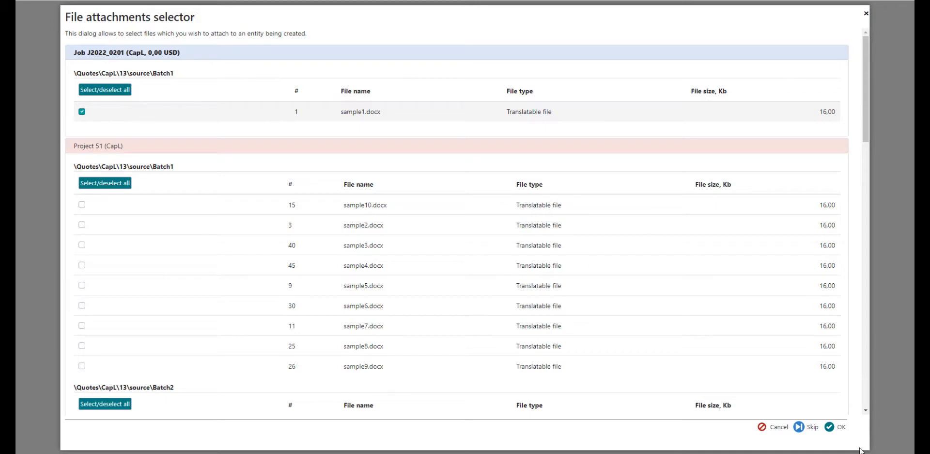
click(837, 428)
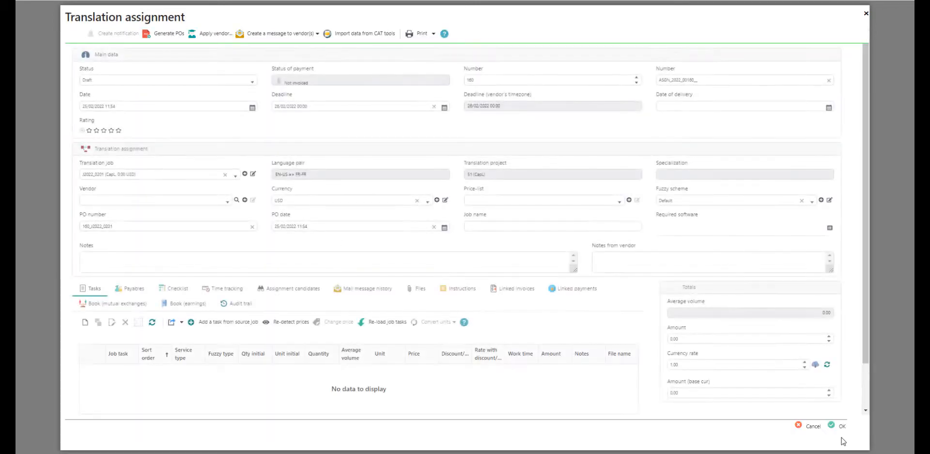
click(836, 426)
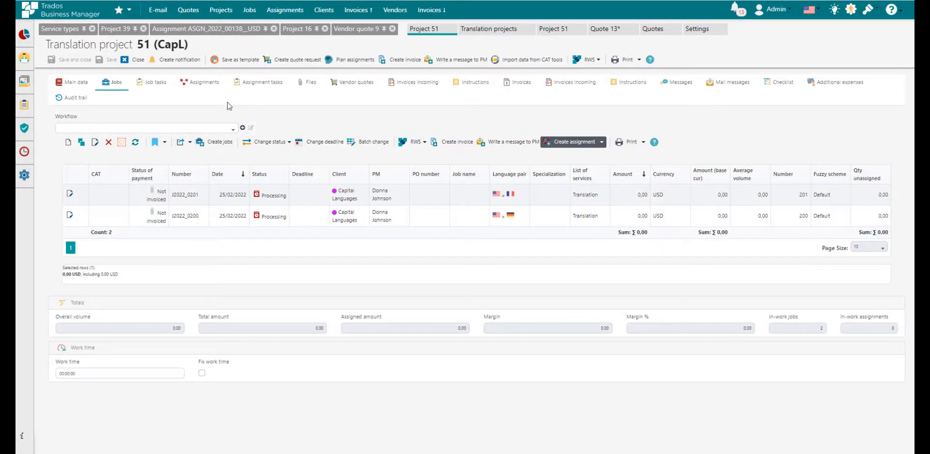
Check the assignment marker of sample1.docx in the project's source\Batch1 folder
click(307, 83)
click(80, 208)
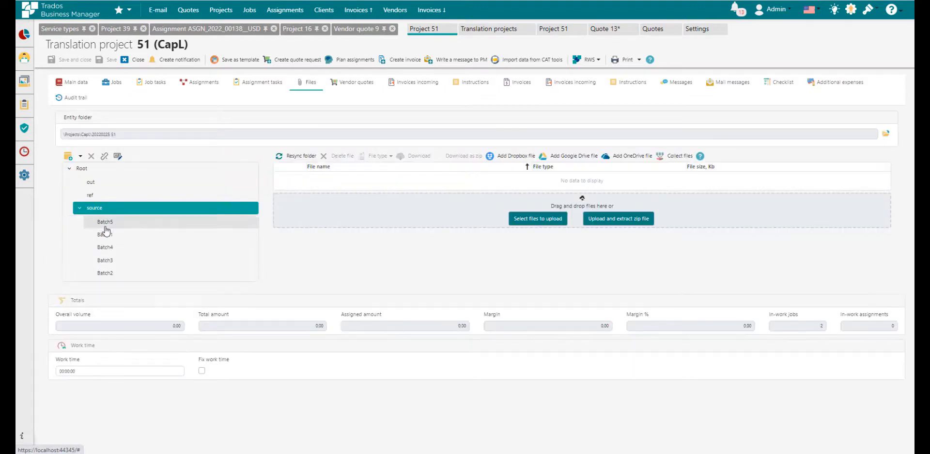
click(103, 234)
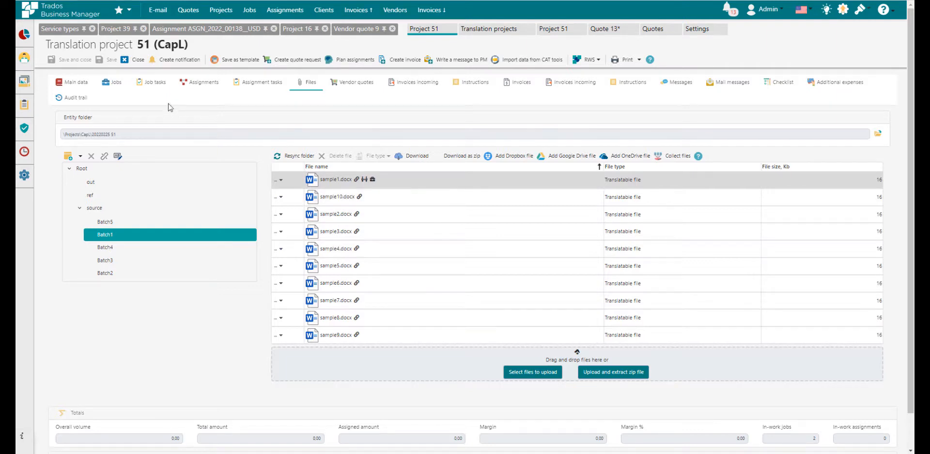
Inspect the assignment marker of sample1.docx in the EN-US => FR-FR job's Batch1 folder, and close the job without changes
click(111, 86)
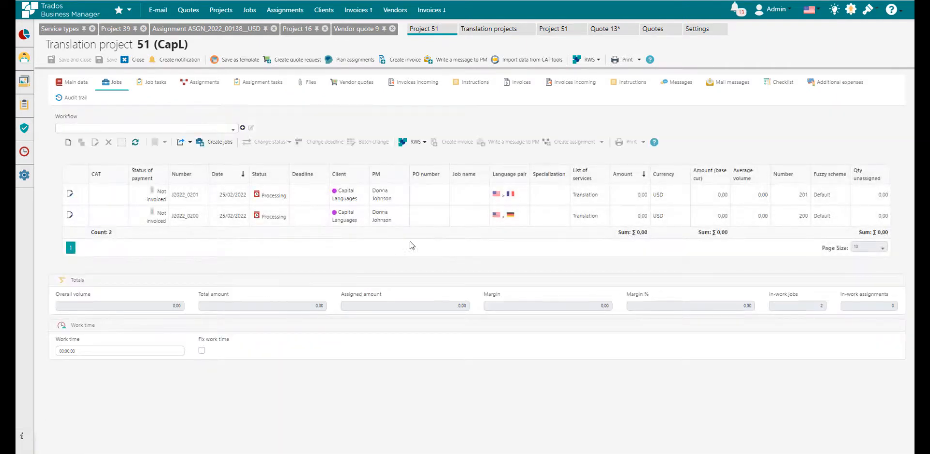
double_click(440, 199)
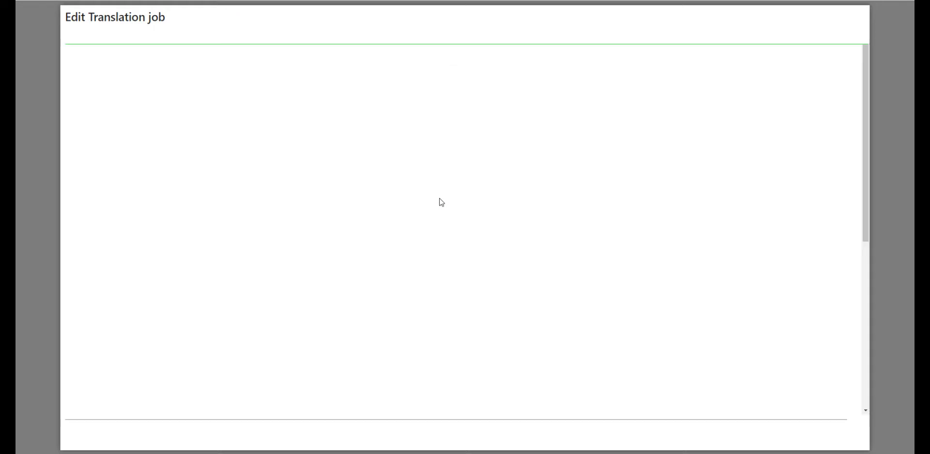
click(280, 392)
scroll(369, 302, down, 5)
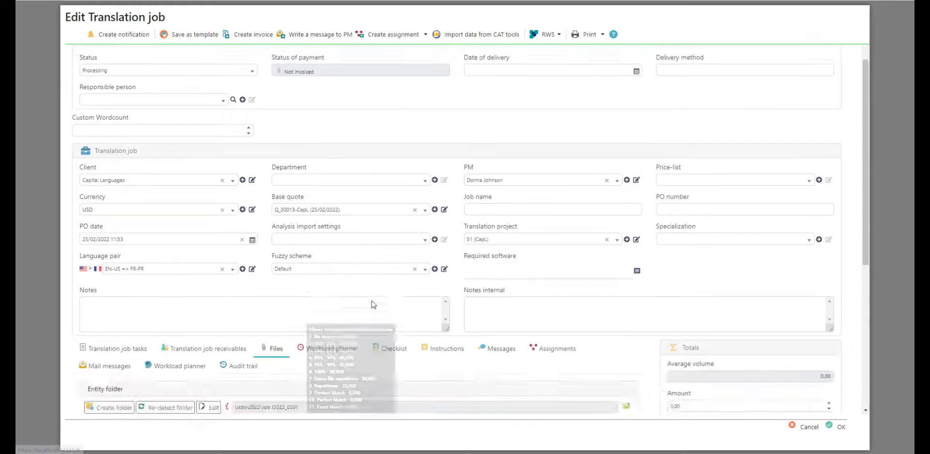
click(106, 219)
click(135, 233)
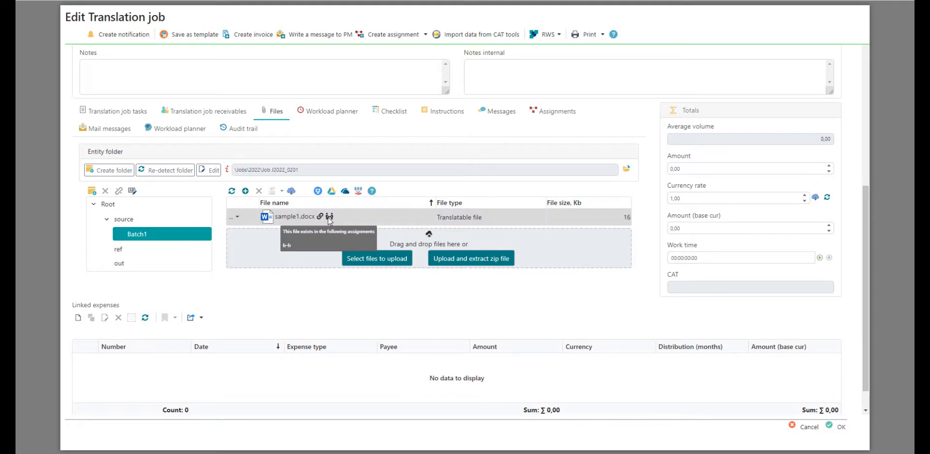
click(806, 427)
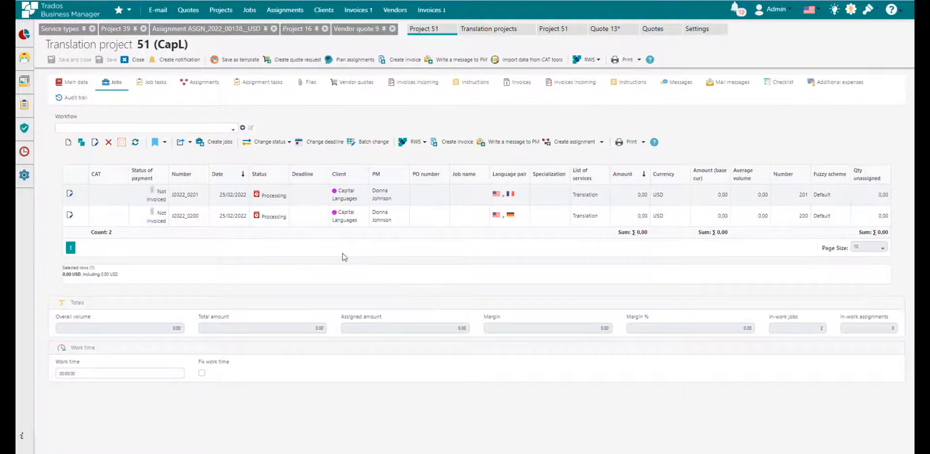
Inspect the markers of sample1.docx in the EN-US => DE-DE job's source\Batch1 folder, and close the job without changes
double_click(441, 220)
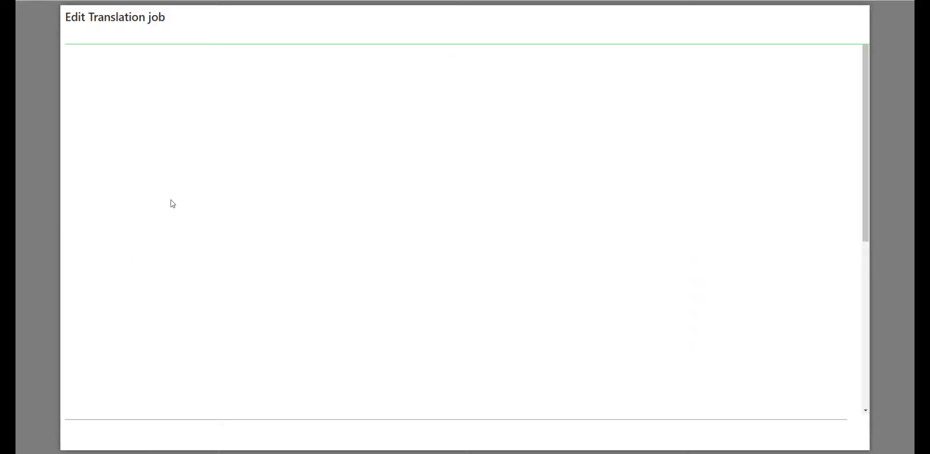
click(283, 400)
scroll(254, 312, down, 5)
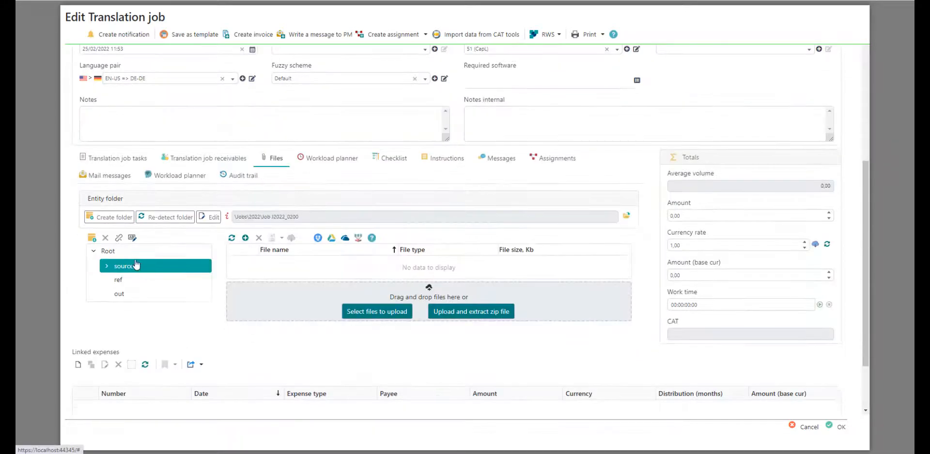
click(107, 266)
click(132, 282)
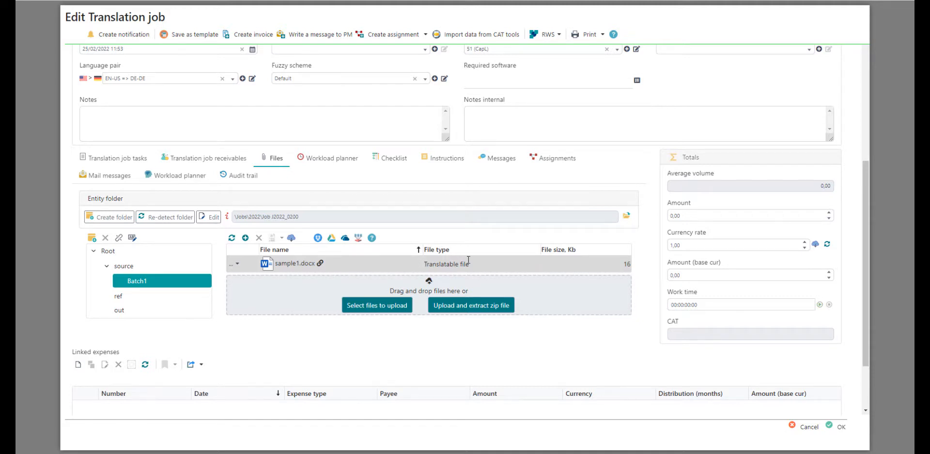
click(807, 426)
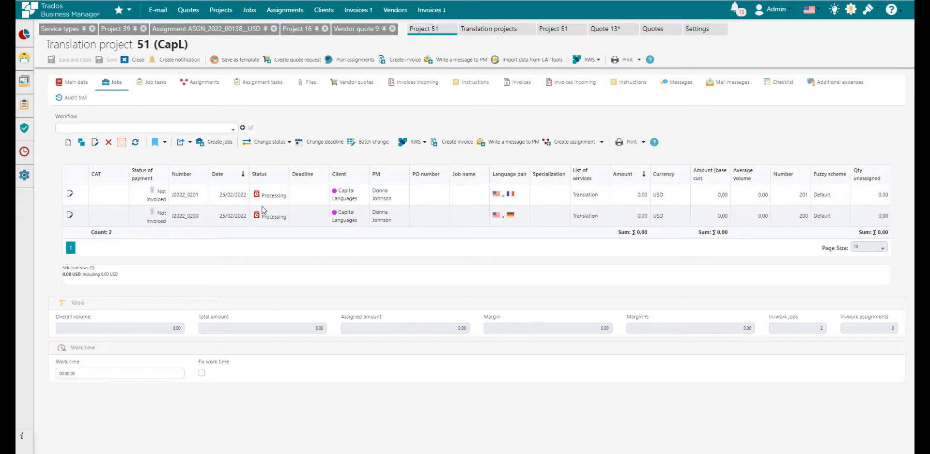
In the EN-US => FR-FR job, upload sample35.docx from the local Batch4 folder as the target file for source\Batch1\sample1.docx
double_click(314, 196)
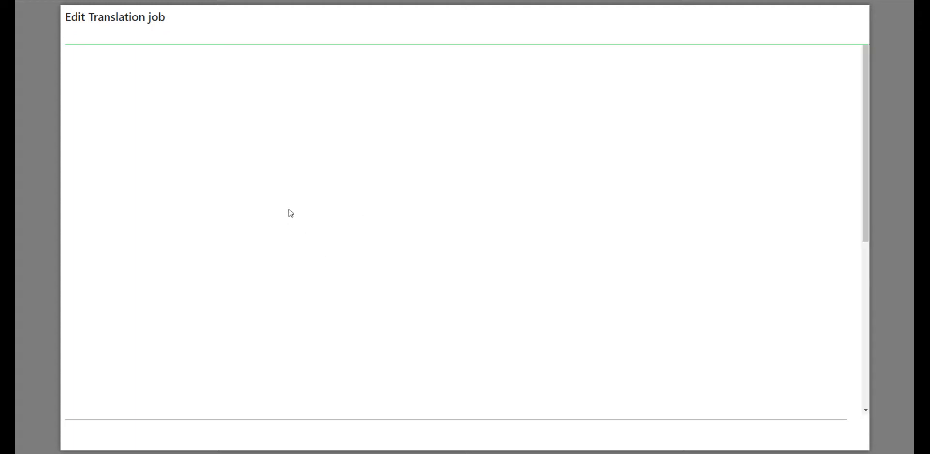
scroll(294, 184, down, 5)
click(275, 158)
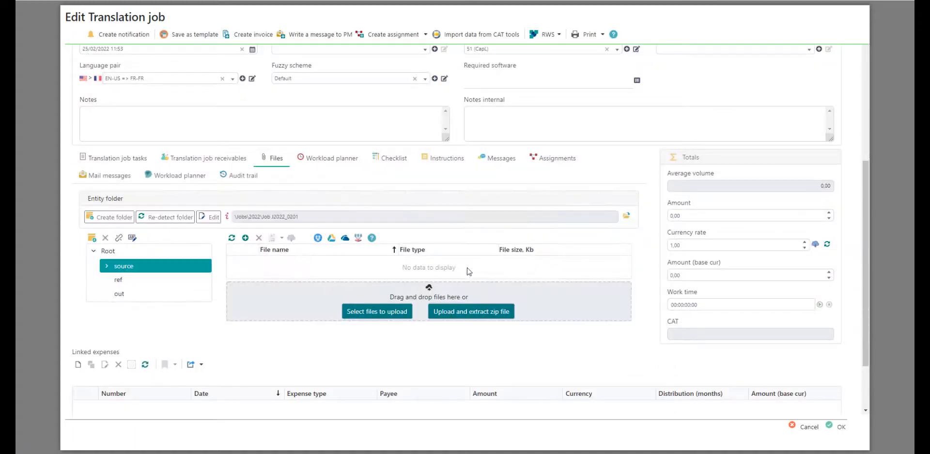
click(120, 281)
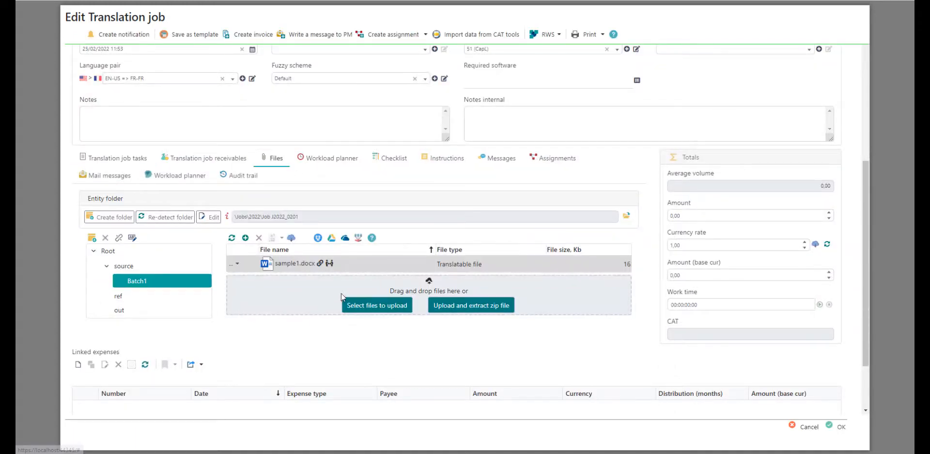
click(237, 264)
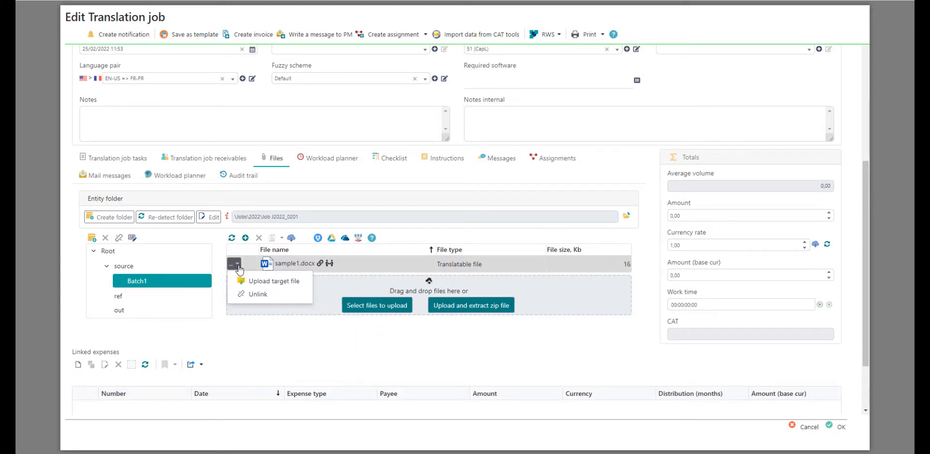
click(248, 281)
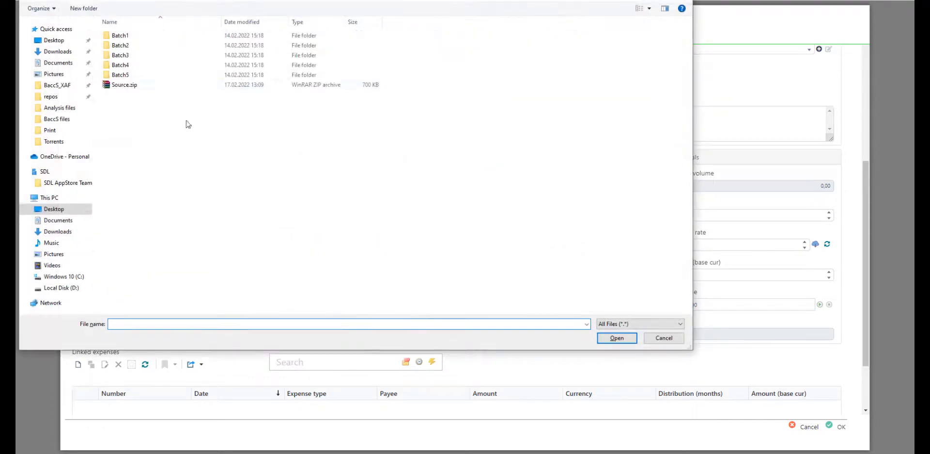
double_click(121, 64)
click(126, 86)
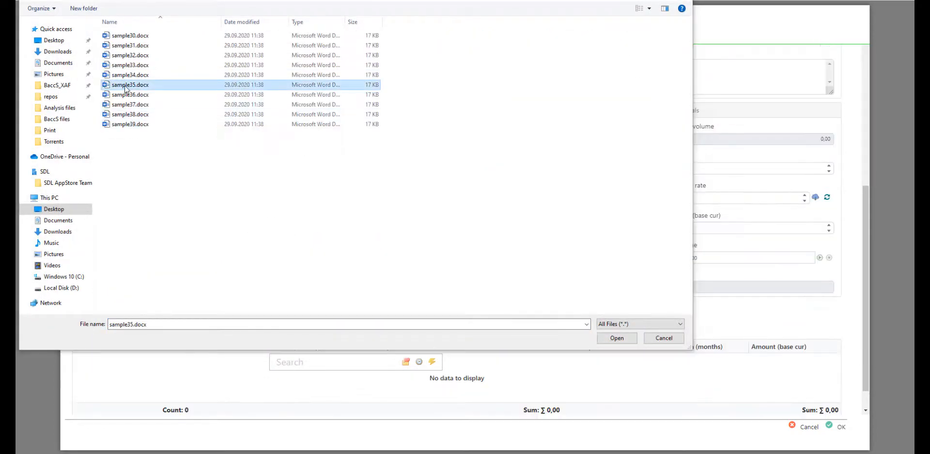
double_click(125, 85)
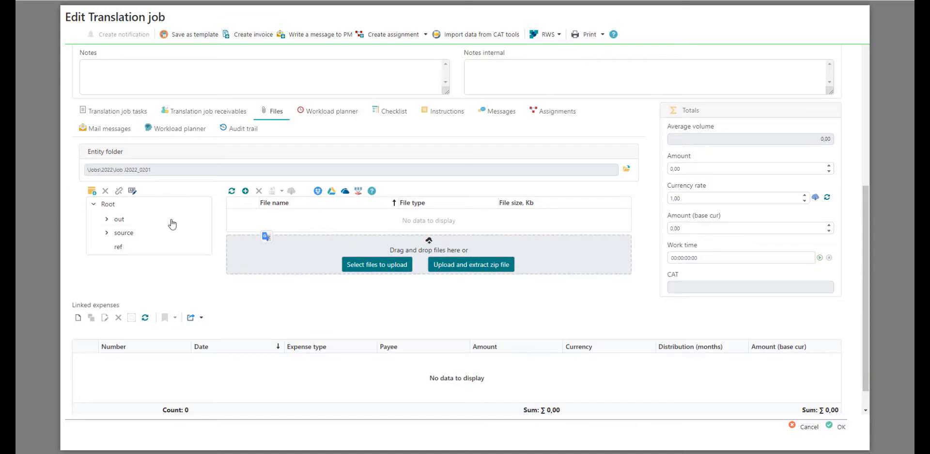
View the uploaded target file in the job's out\fr-fr\Batch1 folder
click(120, 219)
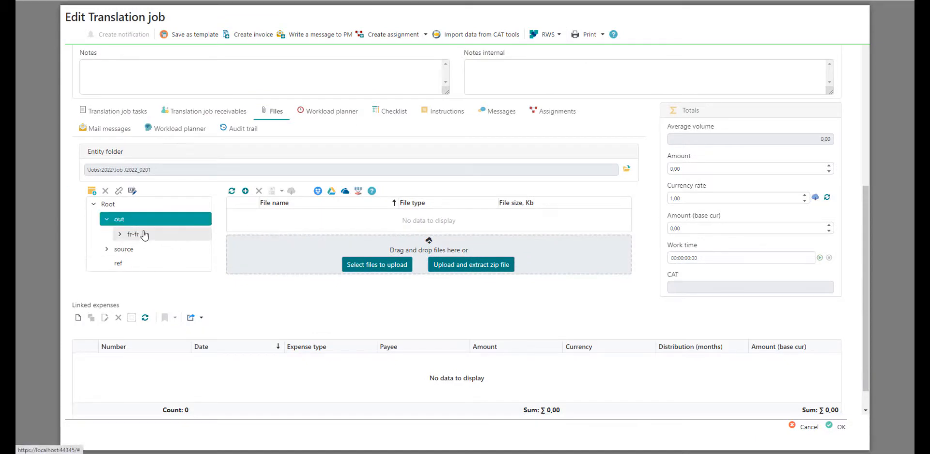
click(143, 235)
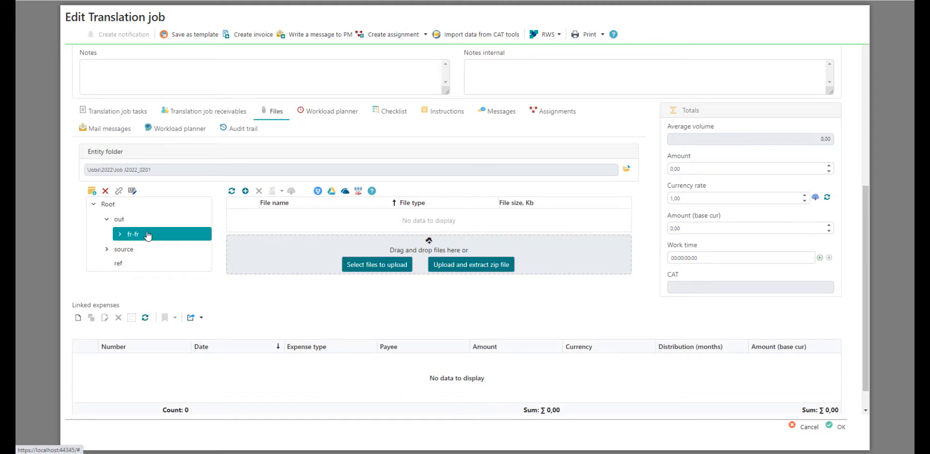
click(148, 235)
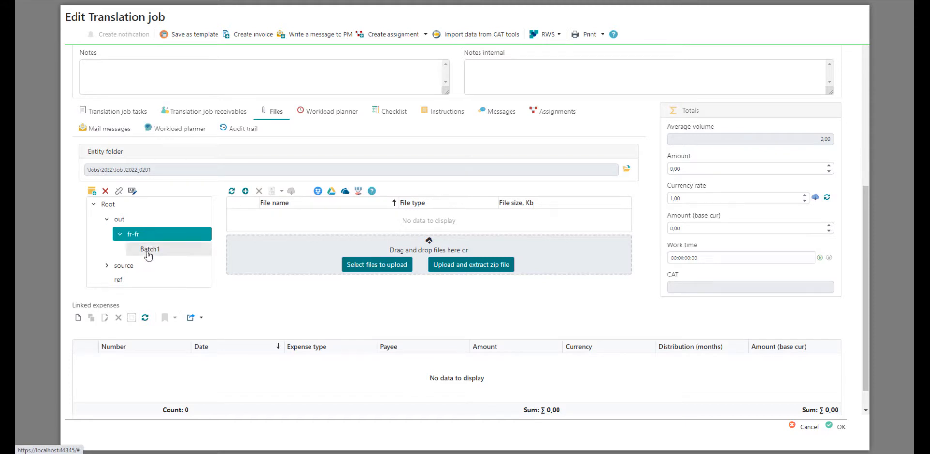
click(165, 249)
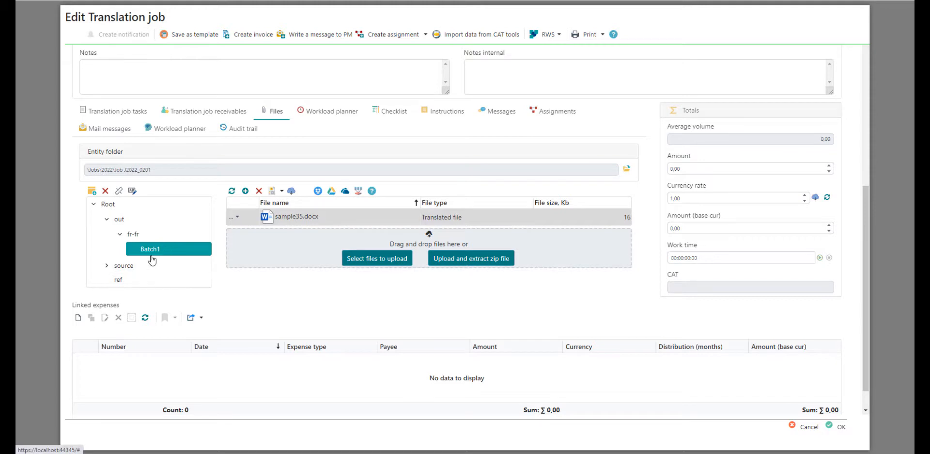
Check the translated-file marker of sample1.docx in the job's source\Batch1 folder, and close the job
click(118, 269)
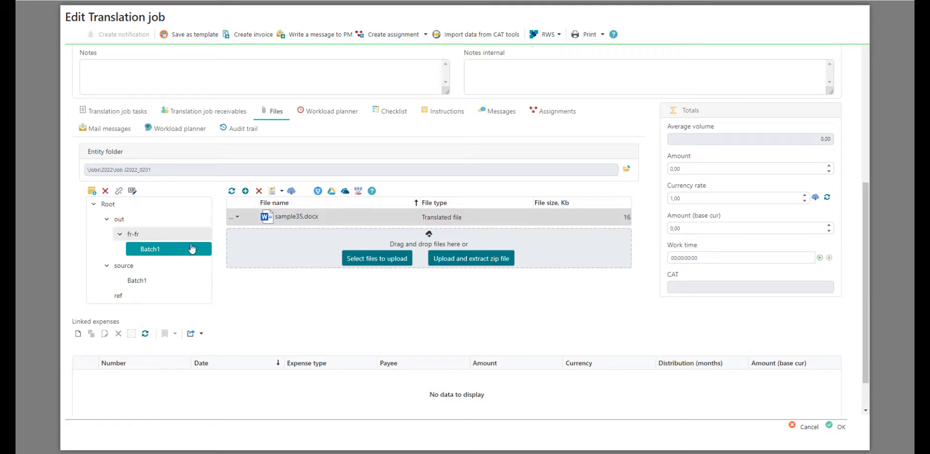
click(138, 280)
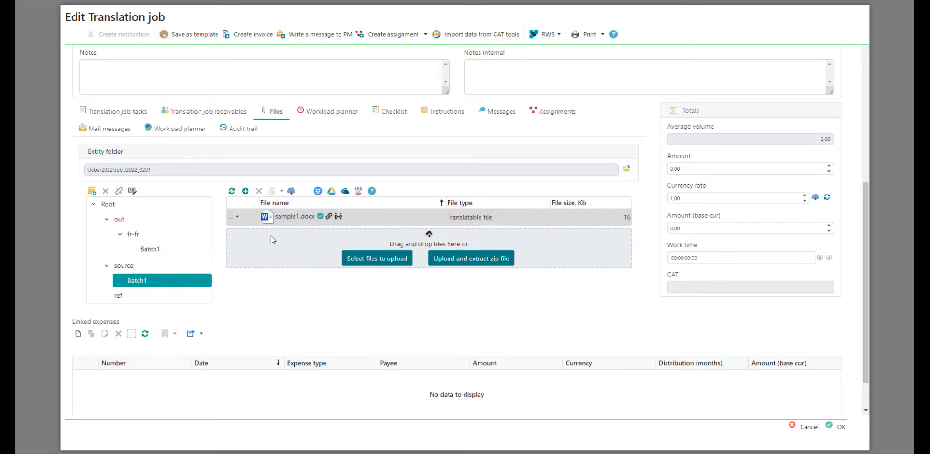
mouse_move(322, 218)
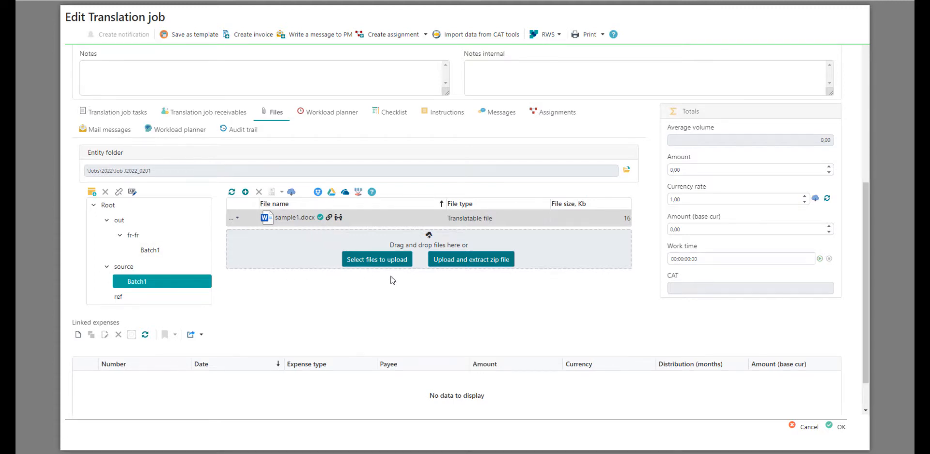
scroll(393, 279, up, 5)
scroll(374, 258, up, 1)
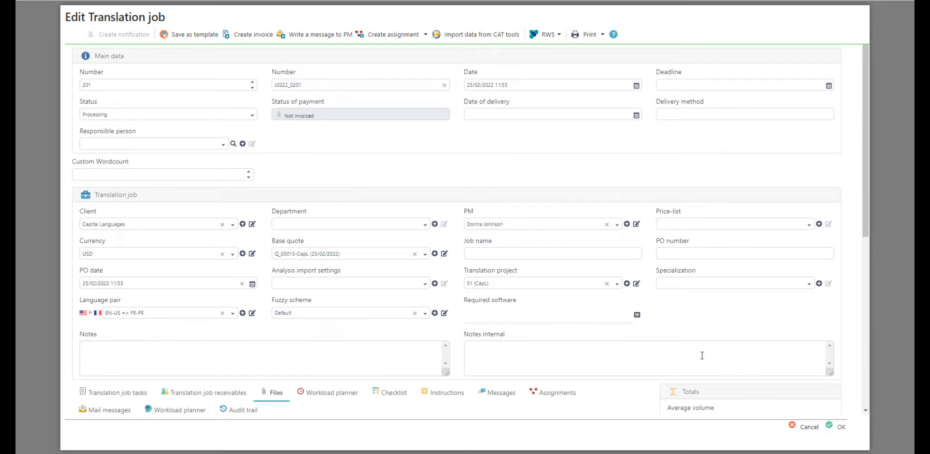
click(796, 428)
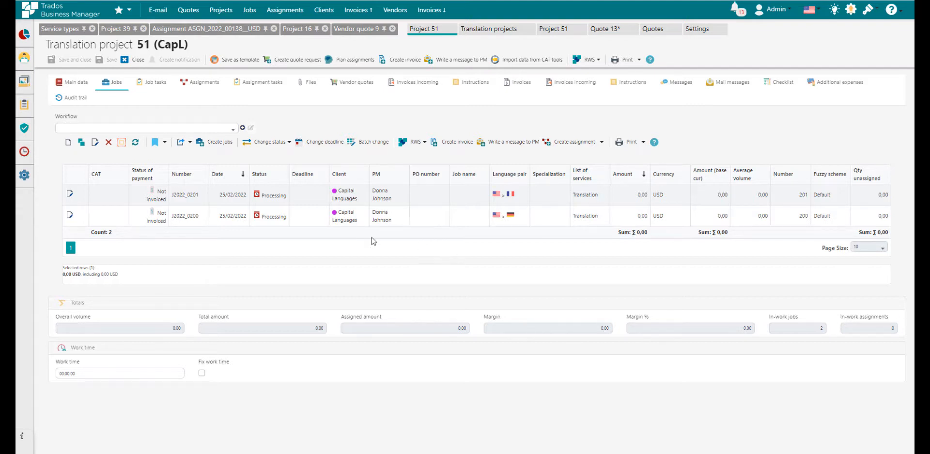
Start creating jobs to examine the file attachments' markers and preselection across the batches, and cancel the creation
click(224, 146)
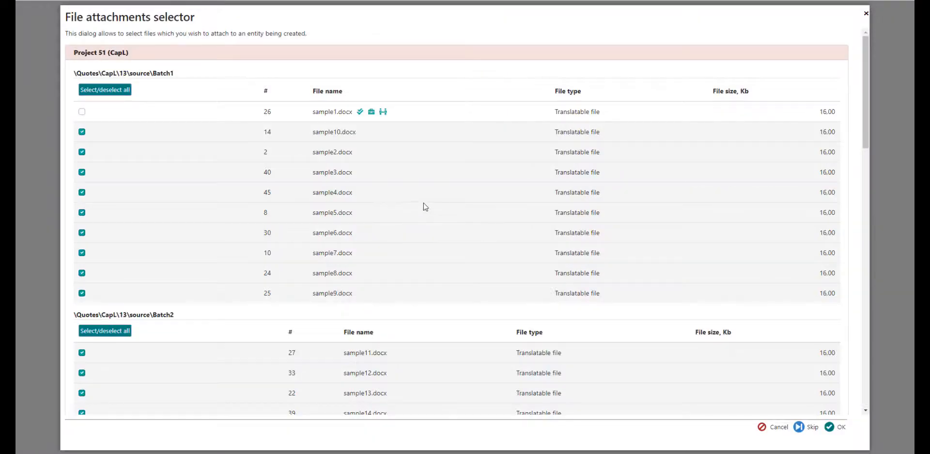
drag(319, 112, 345, 112)
click(325, 112)
mouse_move(360, 113)
scroll(238, 223, down, 20)
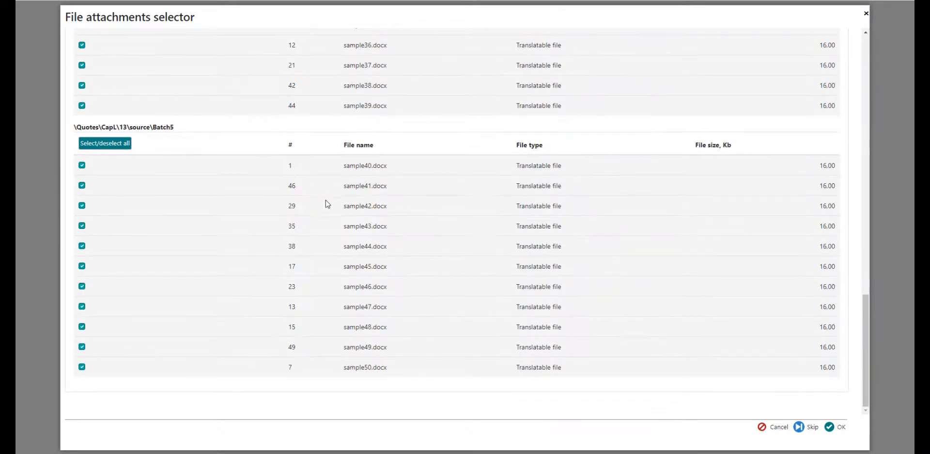
scroll(322, 203, up, 20)
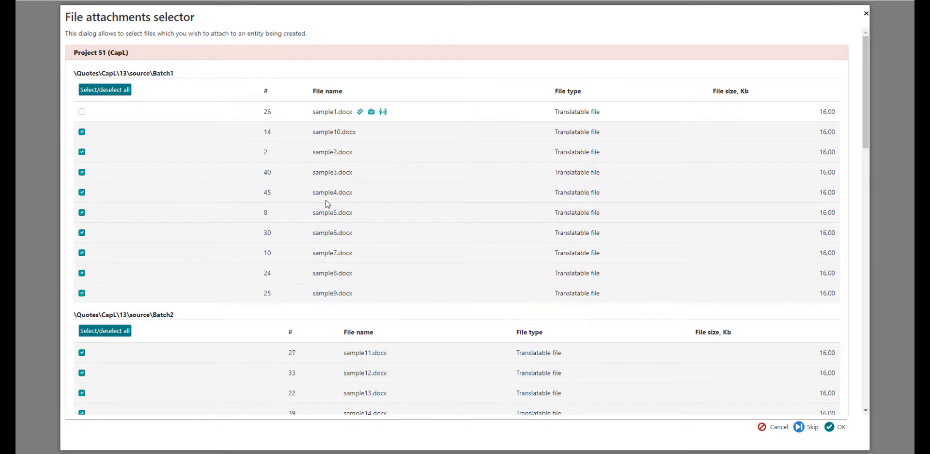
scroll(290, 215, down, 18)
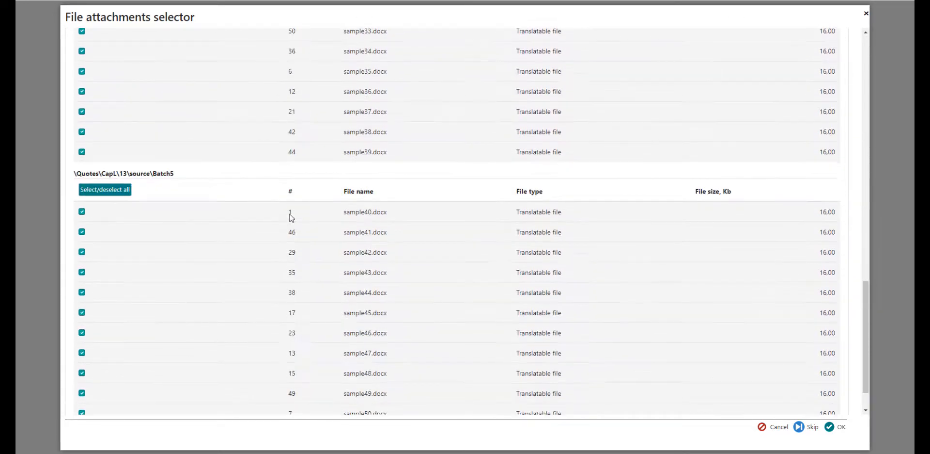
scroll(293, 215, up, 15)
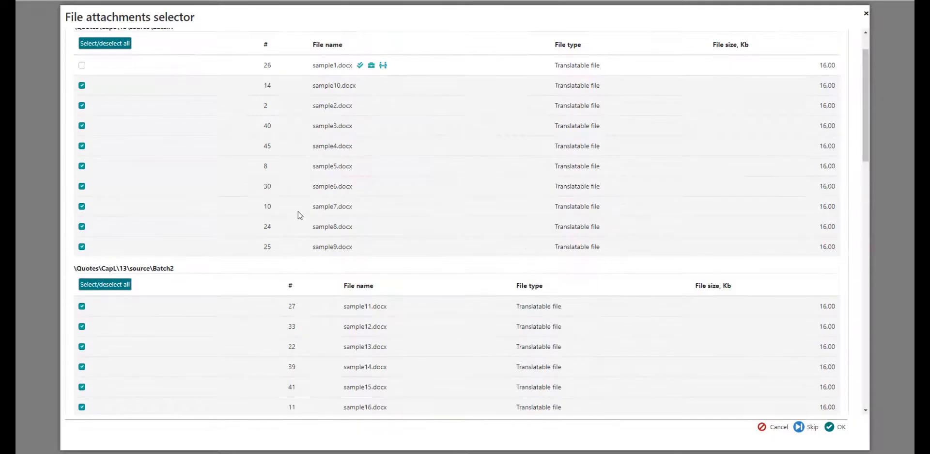
scroll(300, 215, up, 1)
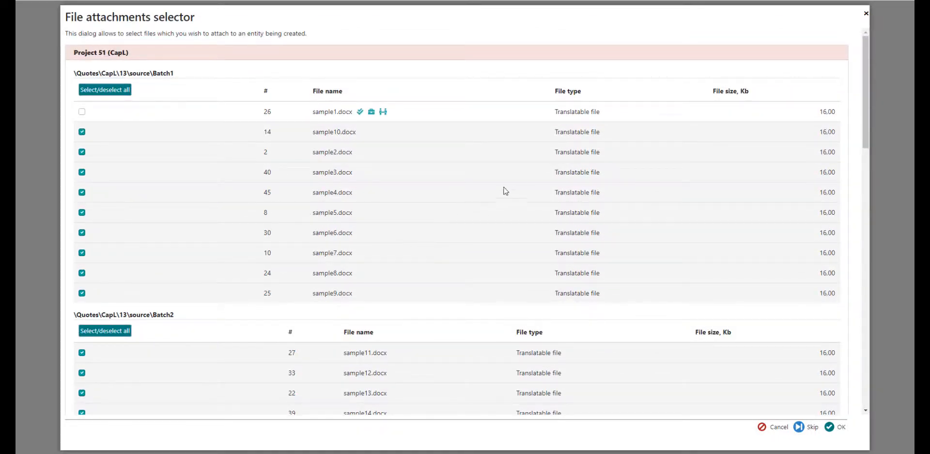
click(774, 427)
Delete both translation jobs from project 51 and confirm the deletion
click(109, 142)
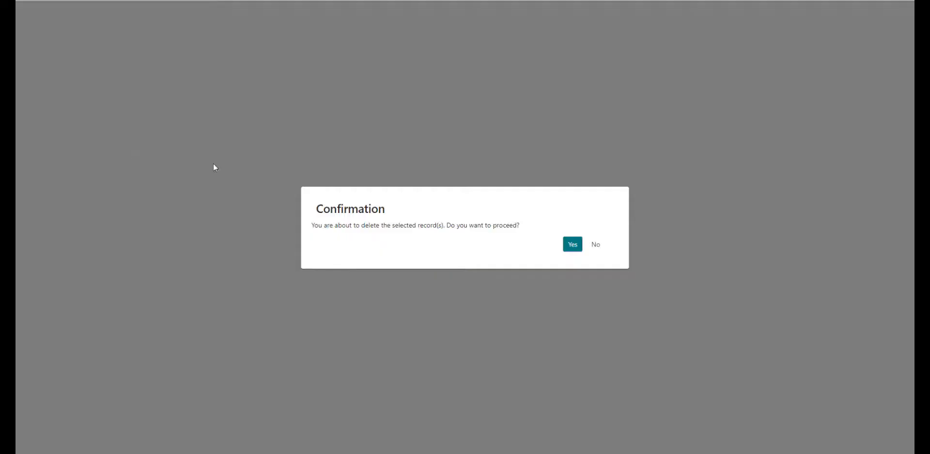
click(573, 247)
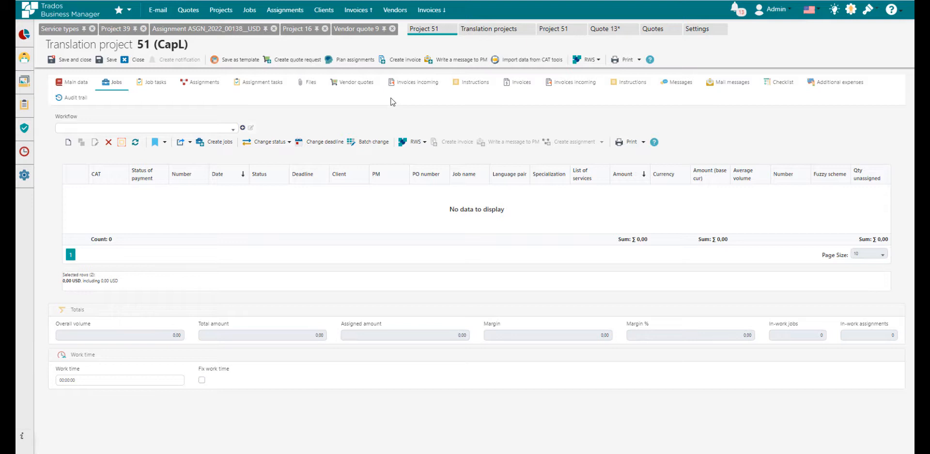
Start a new Trados Studio project from translation project 51
click(587, 61)
mouse_move(636, 95)
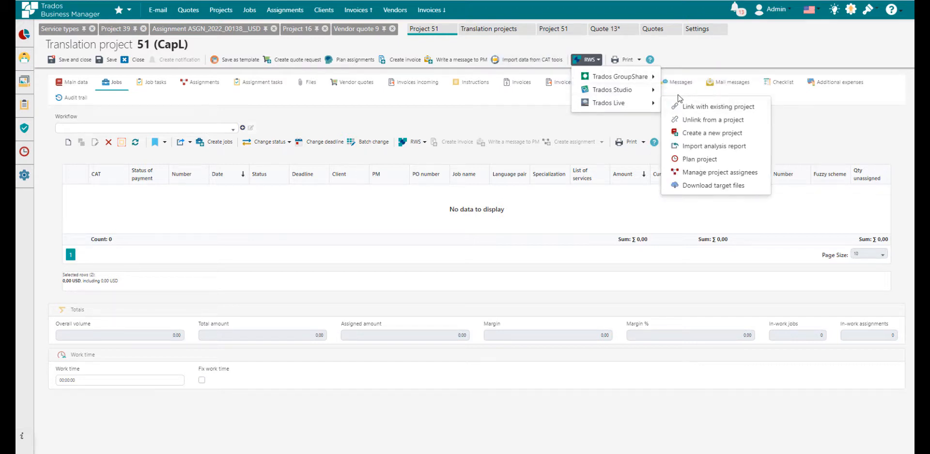
click(698, 94)
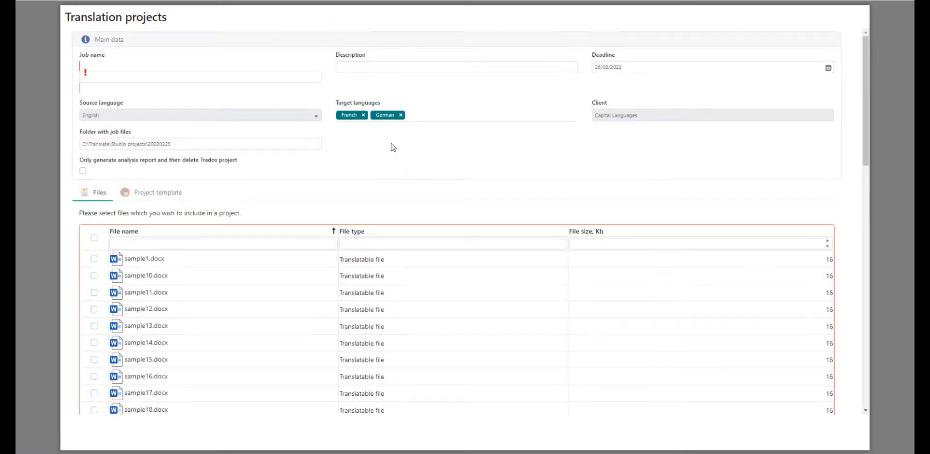
click(116, 76)
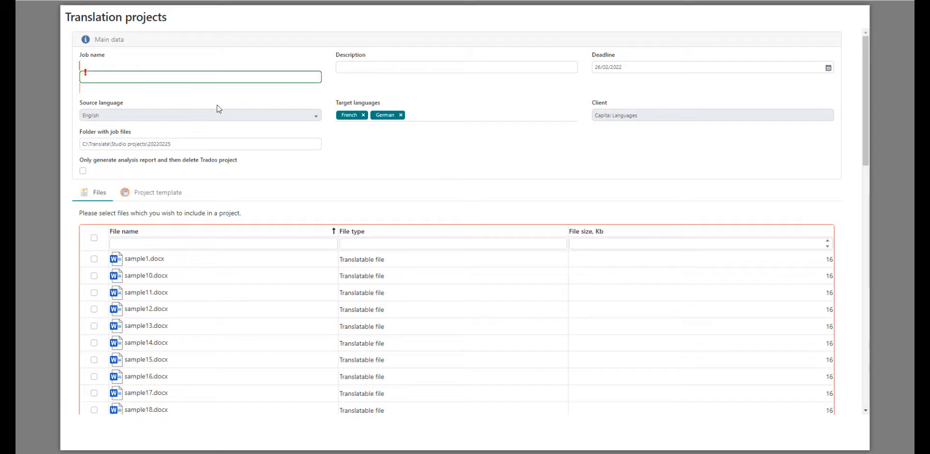
text(вуьщ егещкшфд)
key(Tab)
triple_click(151, 59)
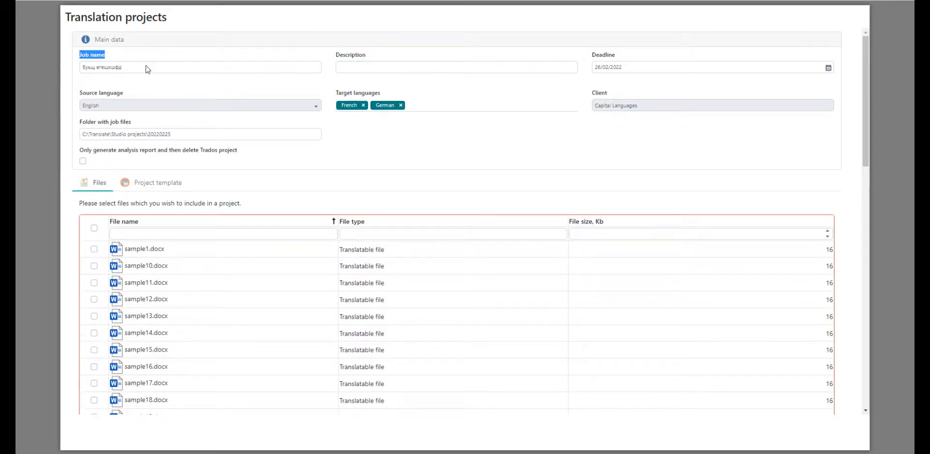
Set the new Trados Studio project's job name to "Demo tutorial"
triple_click(226, 67)
text(Demo tutorial)
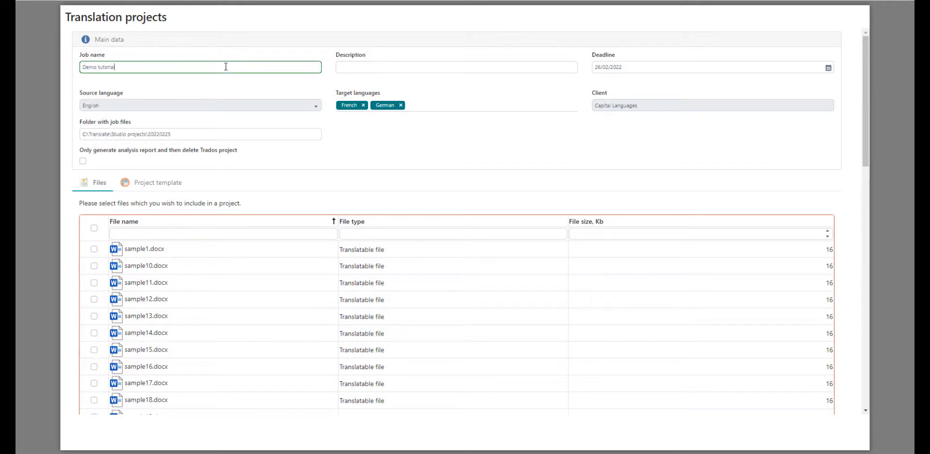
key(Tab)
Set the folder with job files to C:\Translate\Studio projects\20220225 Demo
click(195, 134)
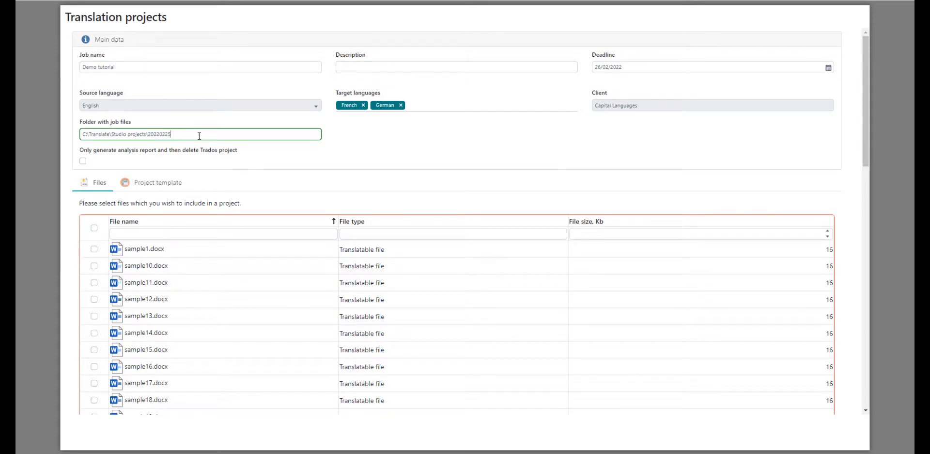
drag(191, 134, 57, 146)
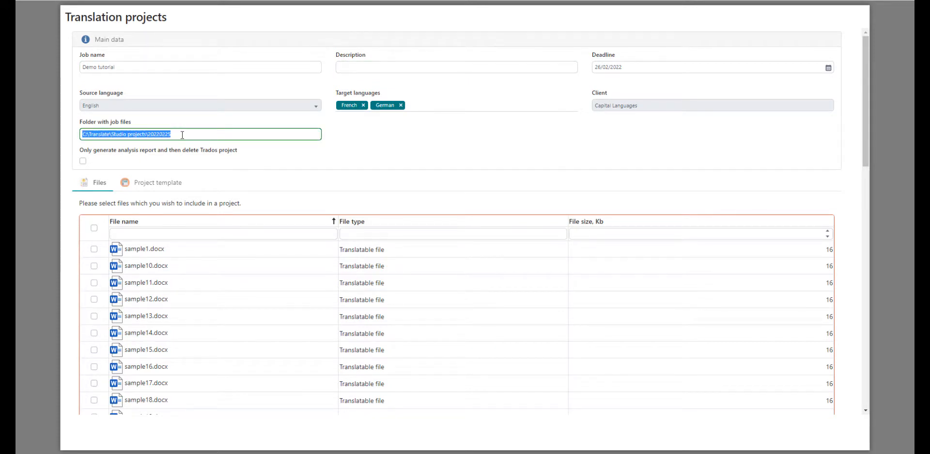
click(242, 139)
text(Demo)
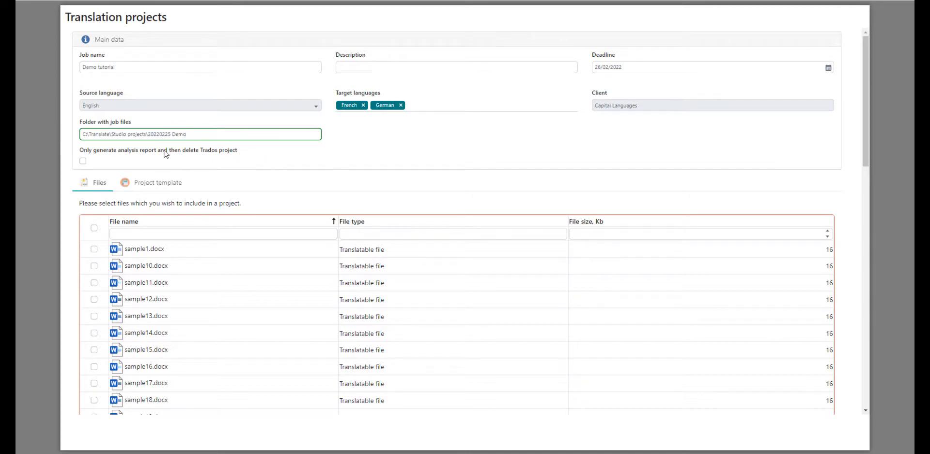
Include all the listed sample files in the Trados Studio project, confirm its creation and continue past the application error
scroll(213, 261, down, 10)
scroll(218, 262, down, 5)
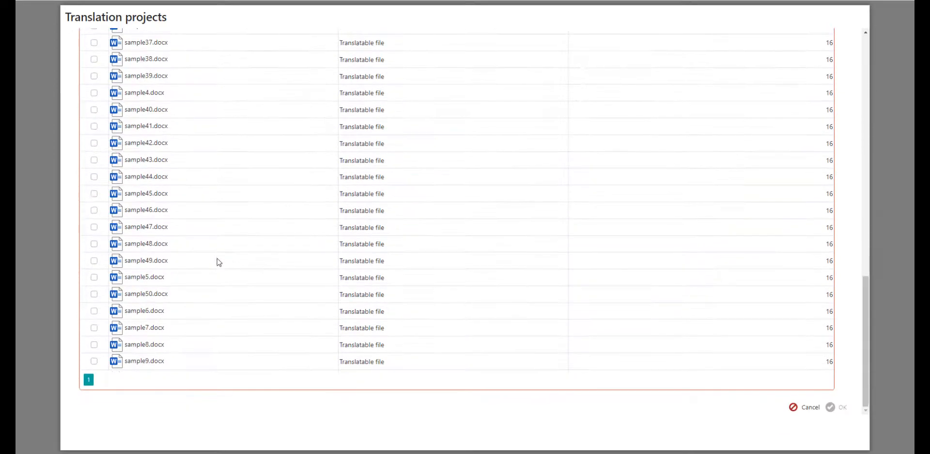
scroll(218, 261, up, 15)
click(94, 175)
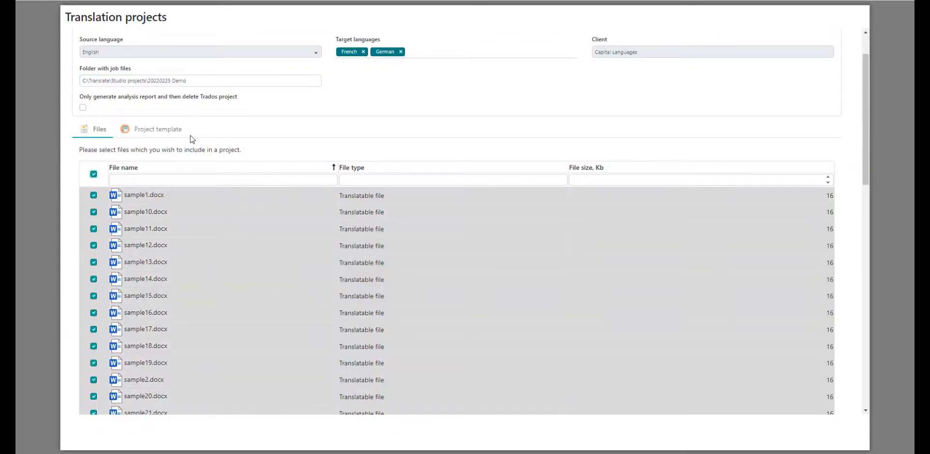
scroll(730, 266, down, 15)
scroll(736, 270, down, 3)
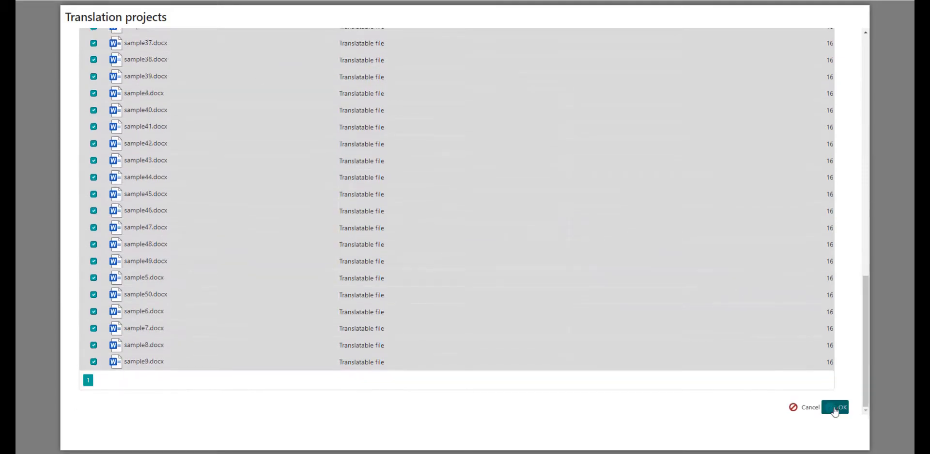
click(838, 410)
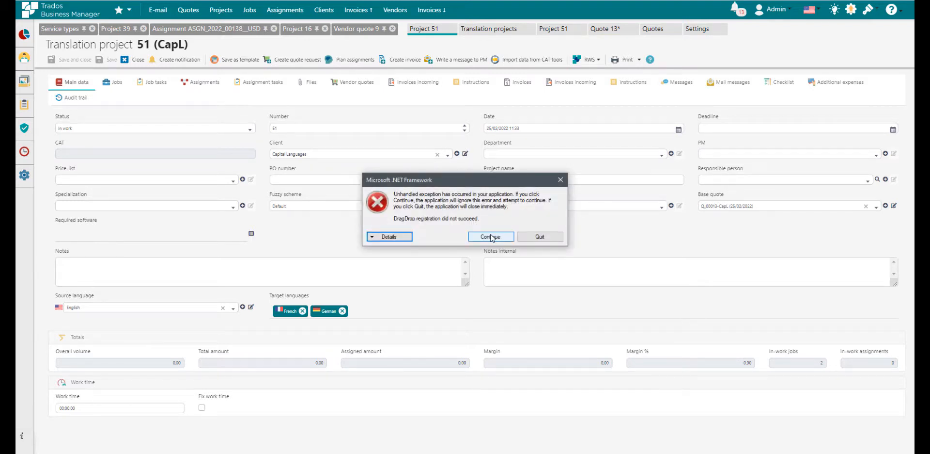
click(491, 237)
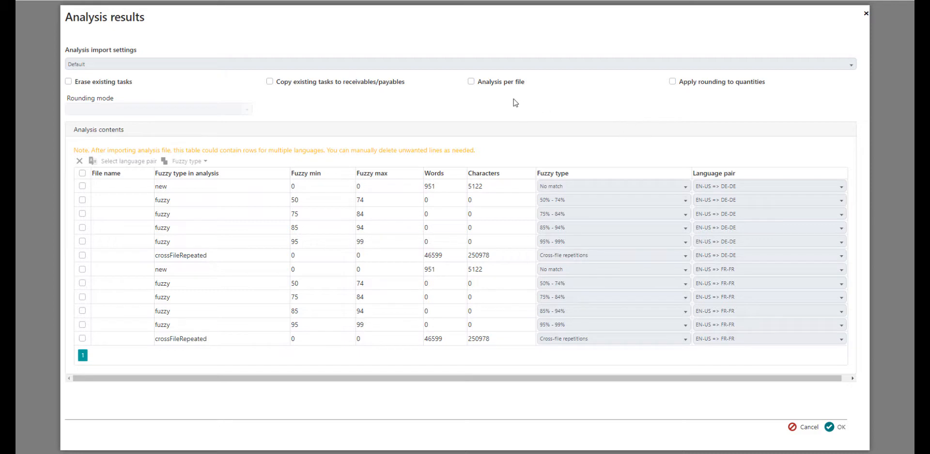
Enable analysis per file, review the per-file rows and import the analysis results into the project
click(471, 81)
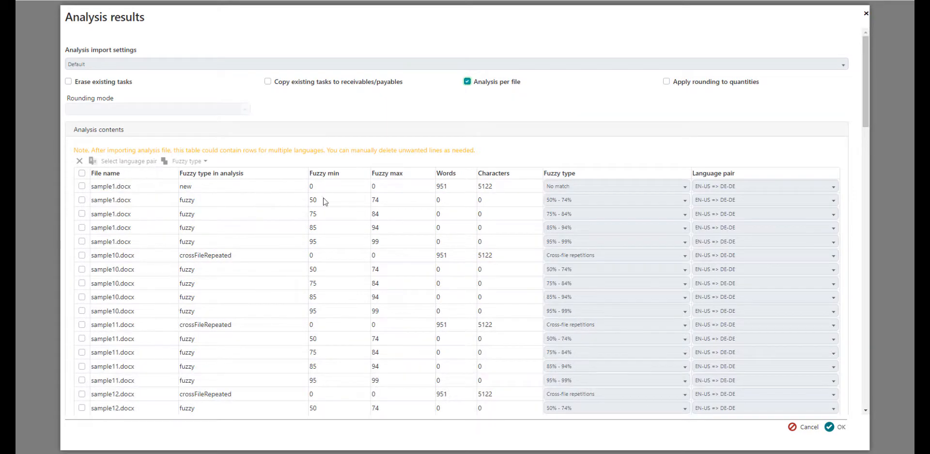
scroll(339, 206, down, 3)
scroll(340, 206, down, 20)
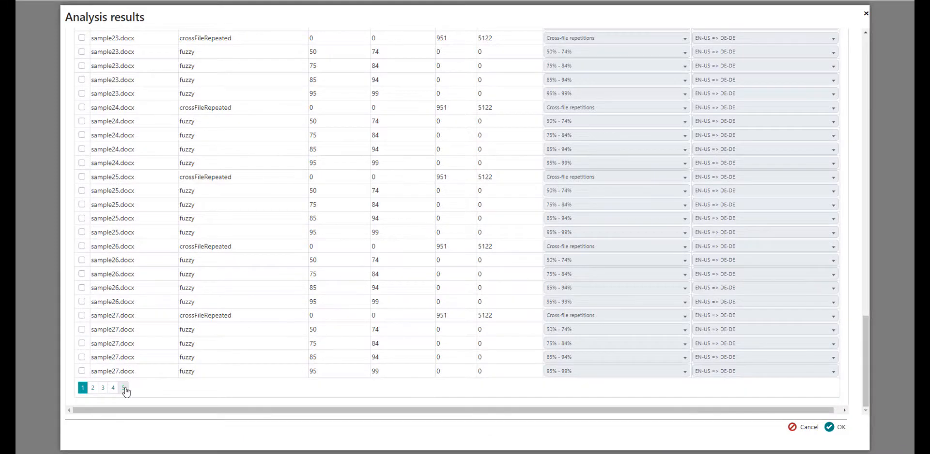
scroll(224, 261, up, 20)
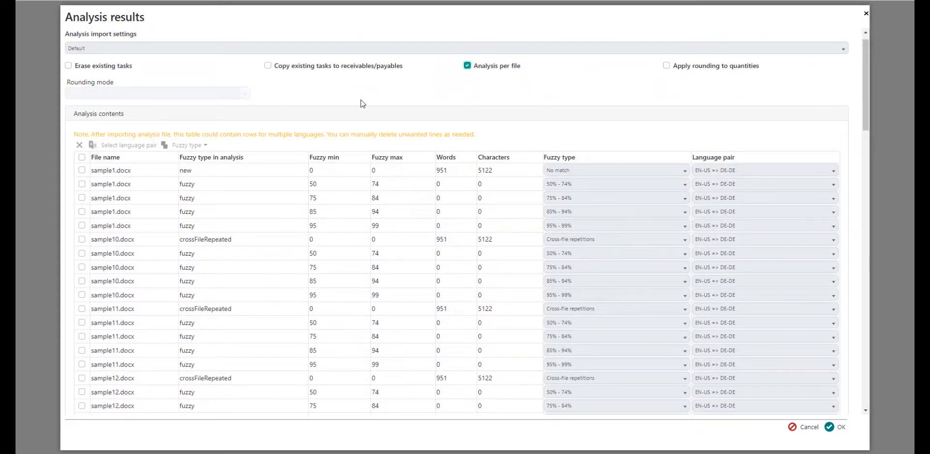
scroll(318, 263, down, 8)
scroll(318, 263, down, 10)
scroll(146, 170, up, 20)
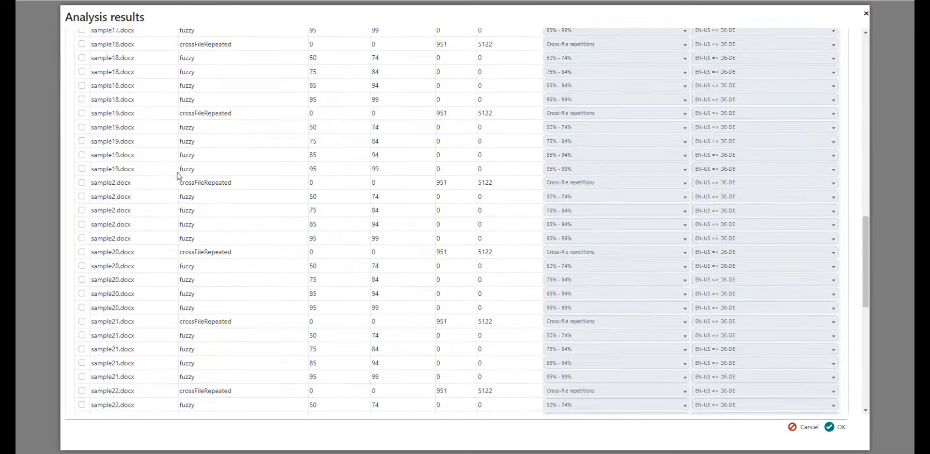
drag(92, 187, 145, 234)
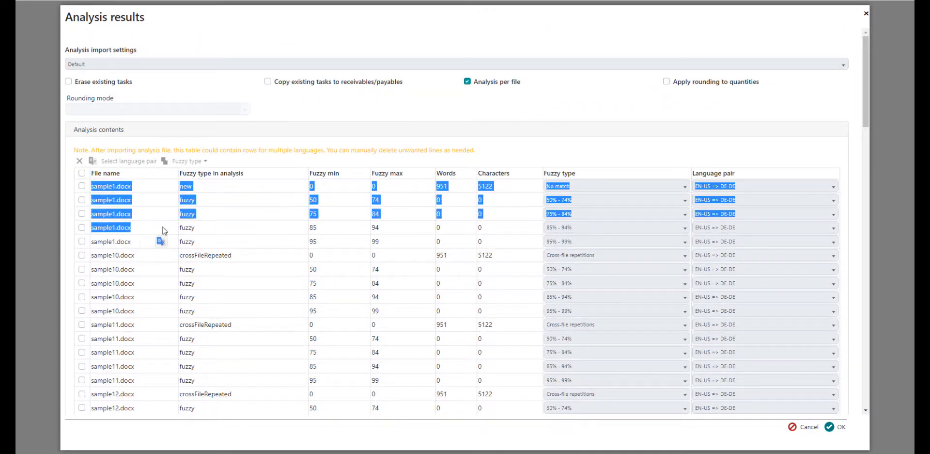
click(230, 232)
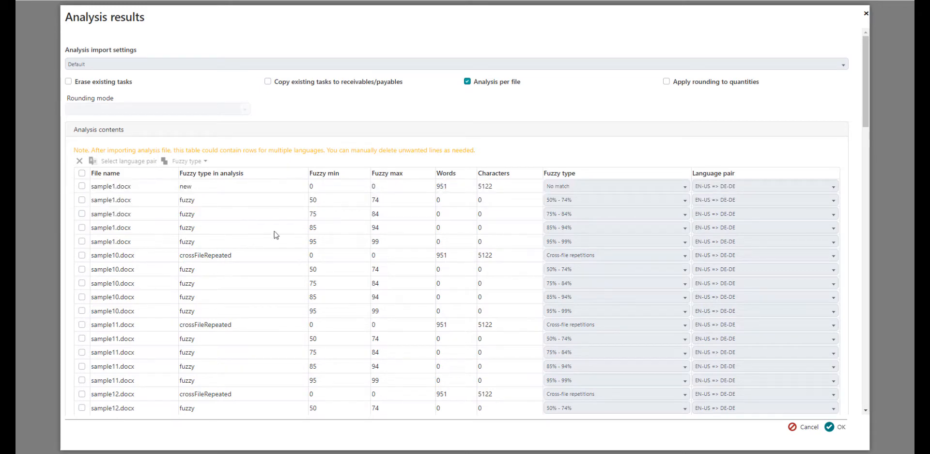
scroll(810, 252, down, 20)
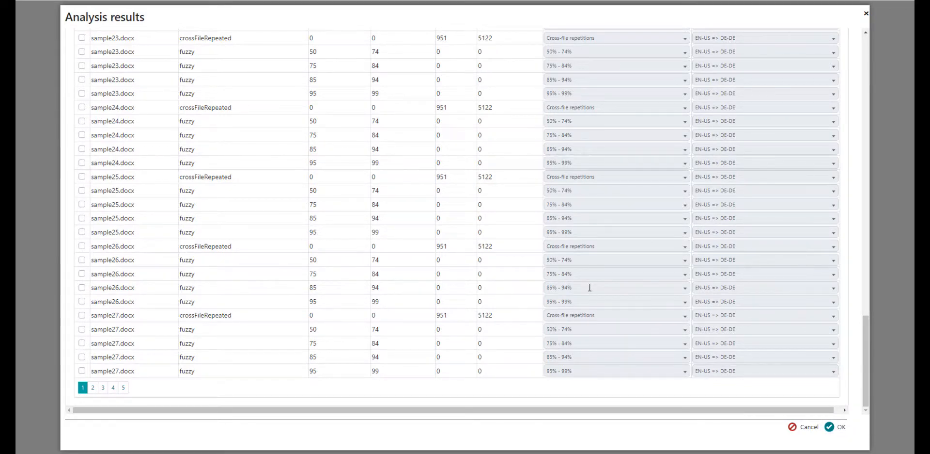
click(845, 427)
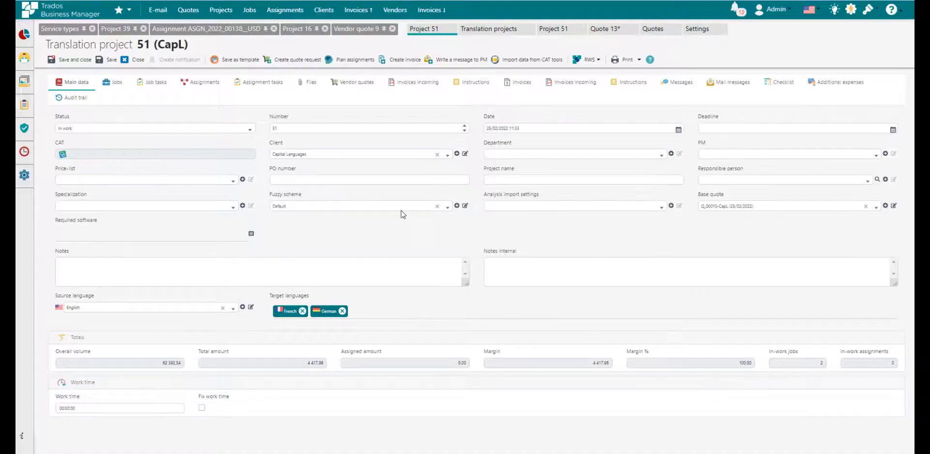
Open the English to French translation job of project 51 and examine the file names in its tasks
click(110, 85)
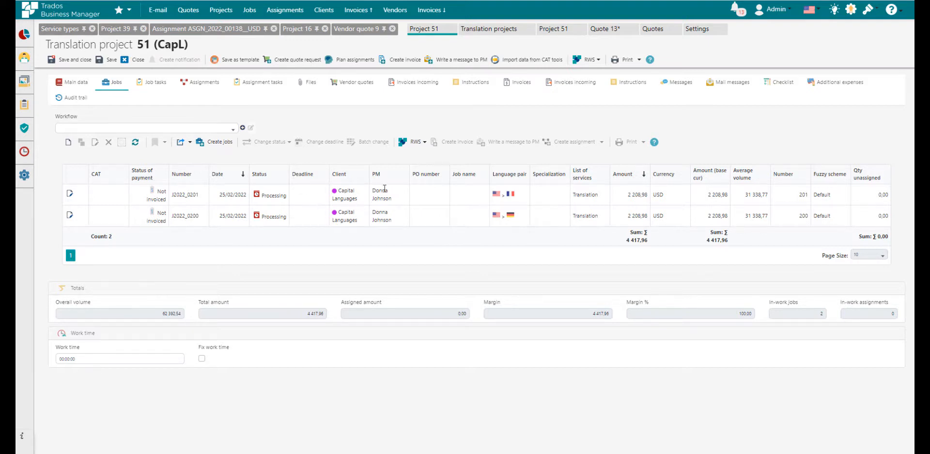
double_click(414, 197)
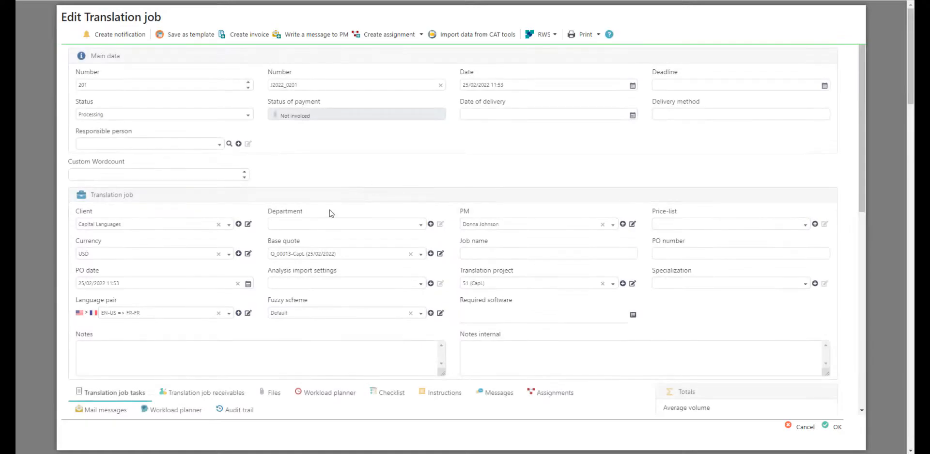
scroll(364, 215, down, 5)
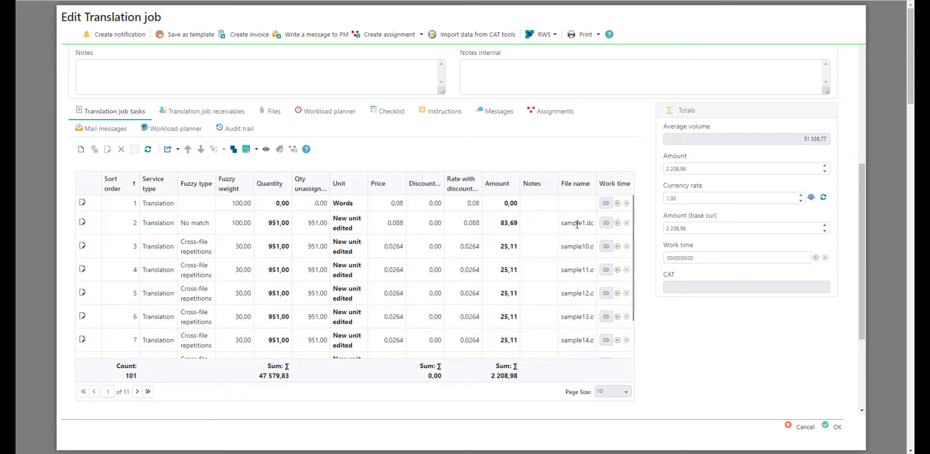
scroll(577, 224, down, 5)
scroll(577, 272, up, 5)
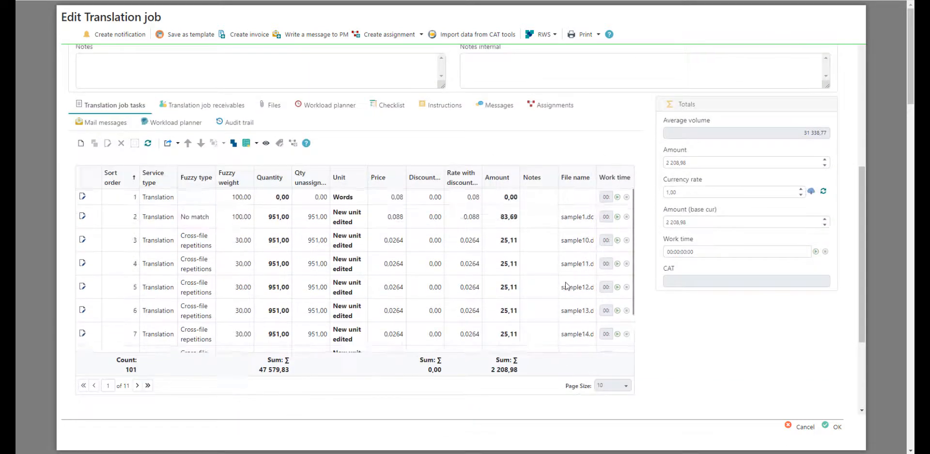
scroll(566, 285, up, 2)
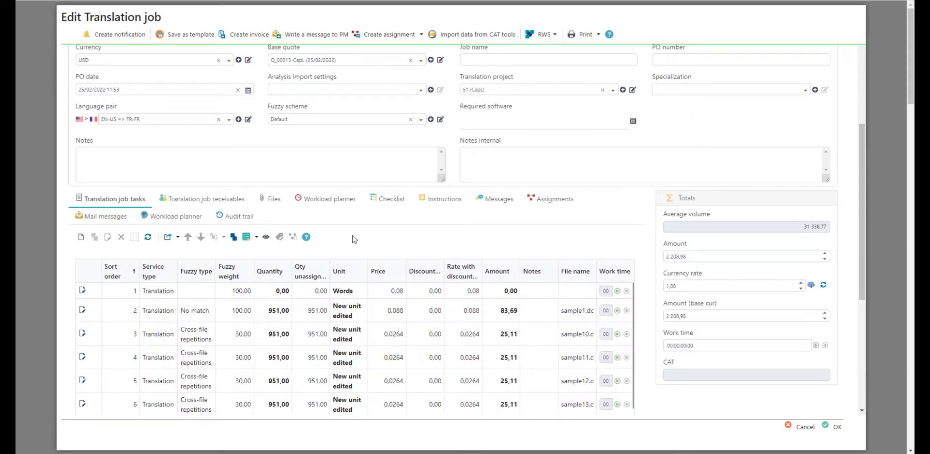
Examine the French job's attached files in the batch folders under source, from Batch1 to Batch5
click(272, 200)
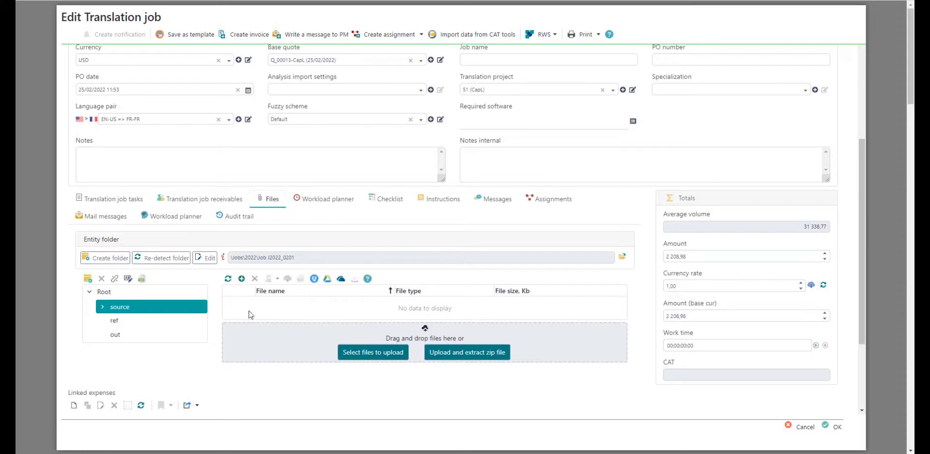
click(102, 307)
click(132, 321)
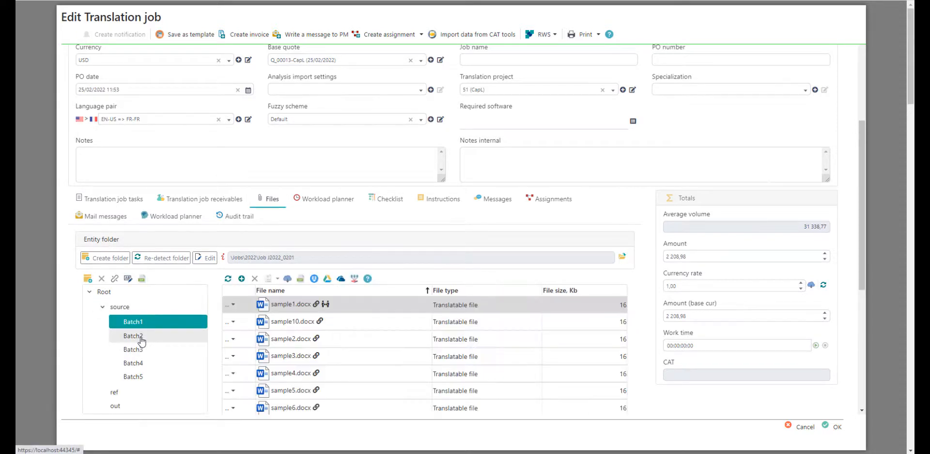
click(139, 349)
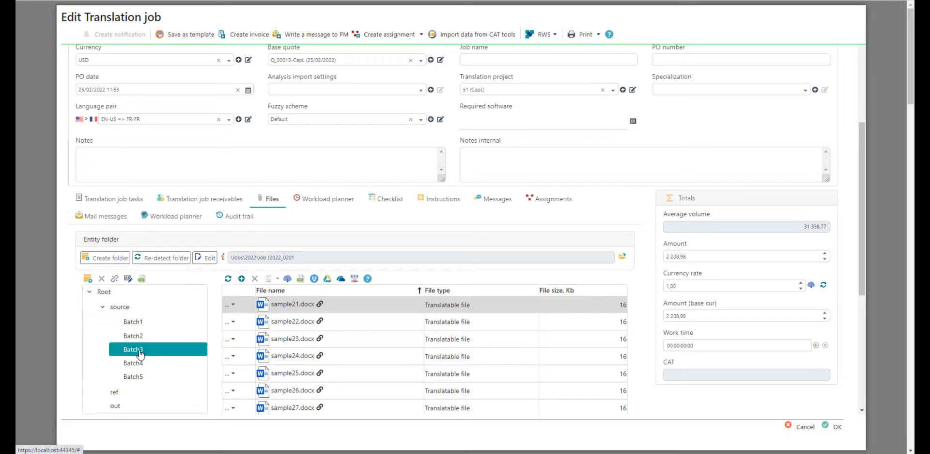
click(142, 363)
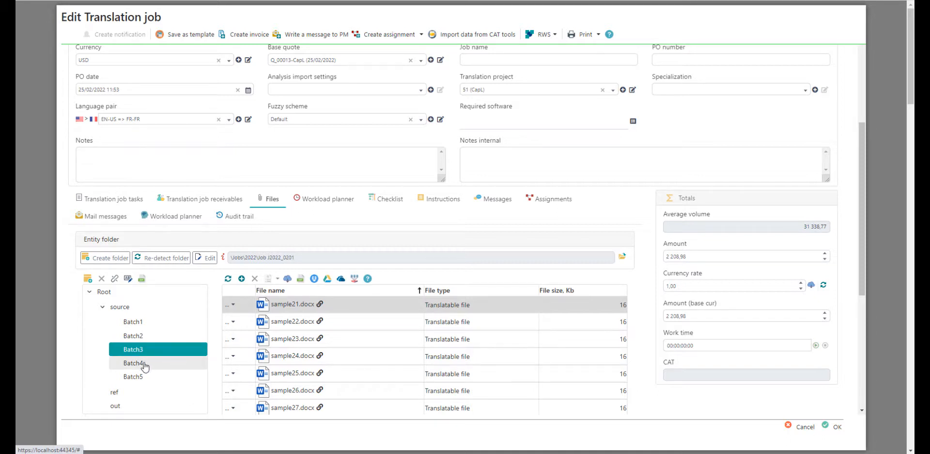
click(145, 375)
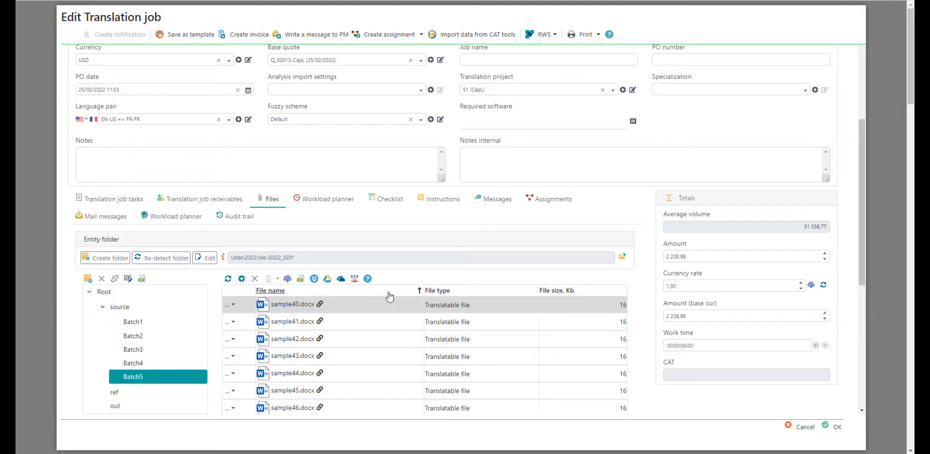
scroll(640, 384, down, 5)
scroll(652, 373, up, 4)
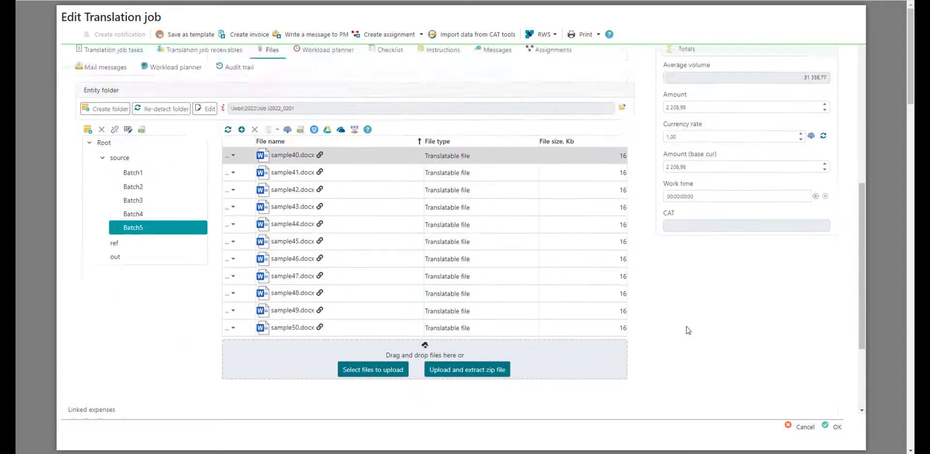
Return to the French job's tasks and sort them by file name
click(100, 154)
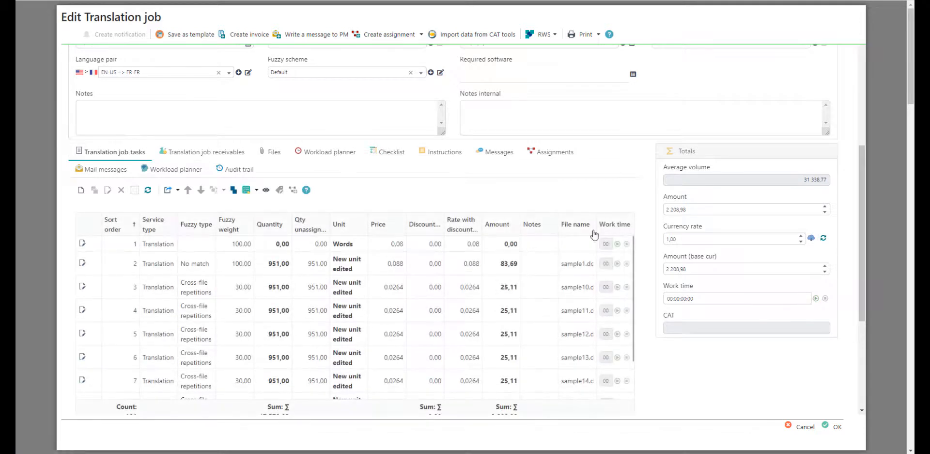
click(580, 265)
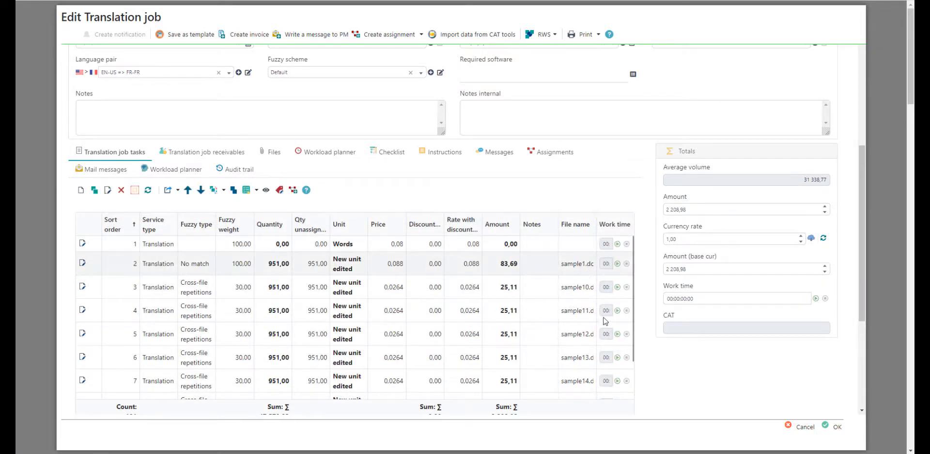
click(576, 225)
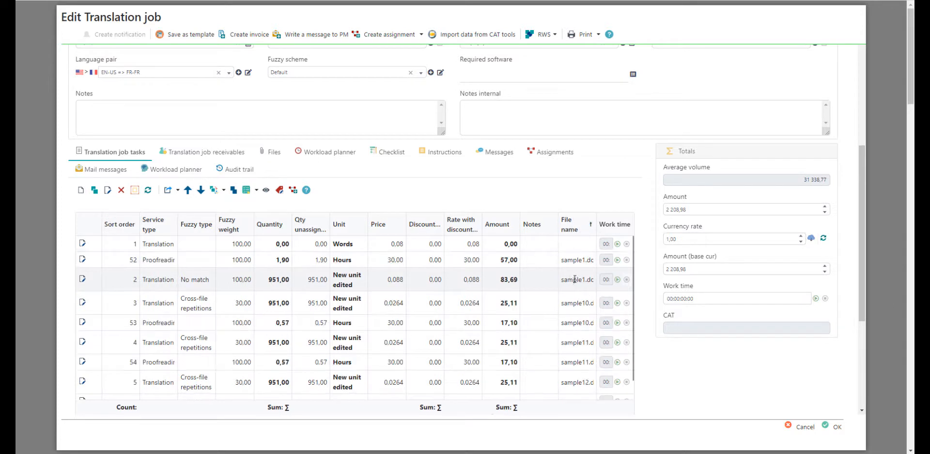
Select the translation and proofreading tasks for sample1.docx and sample10.docx and start a new translation assignment from them
ctrl+click(154, 283)
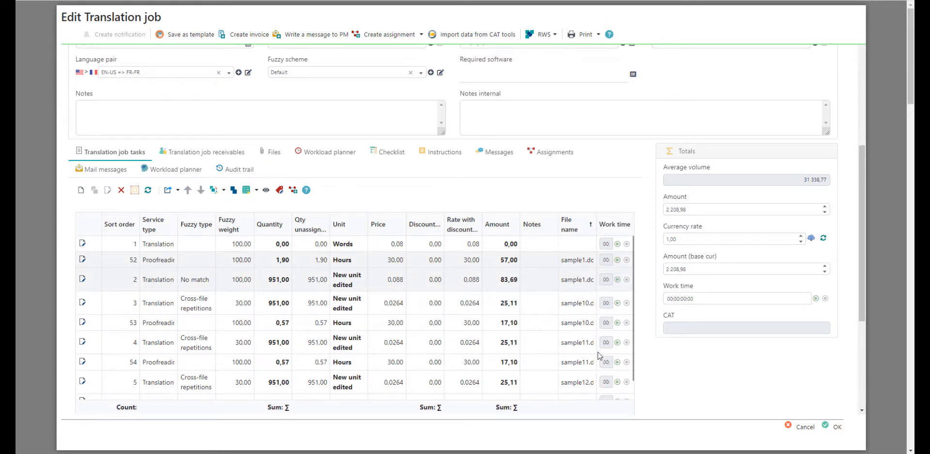
ctrl+click(572, 304)
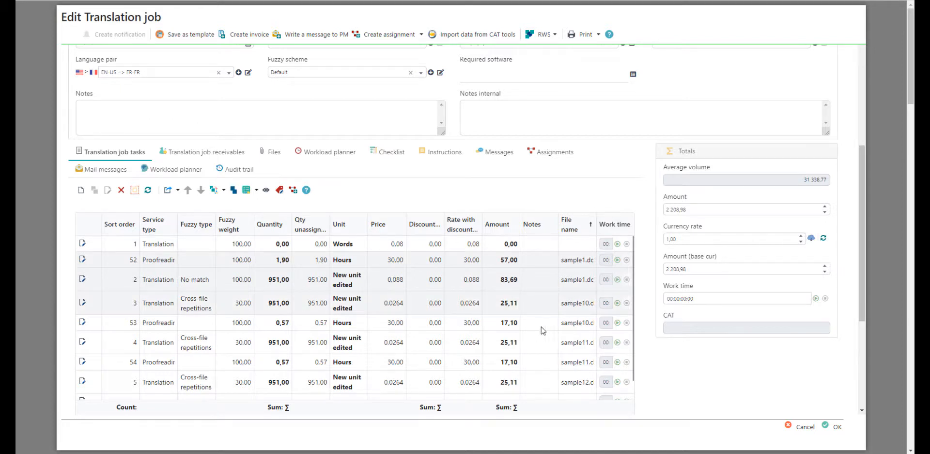
ctrl+click(239, 328)
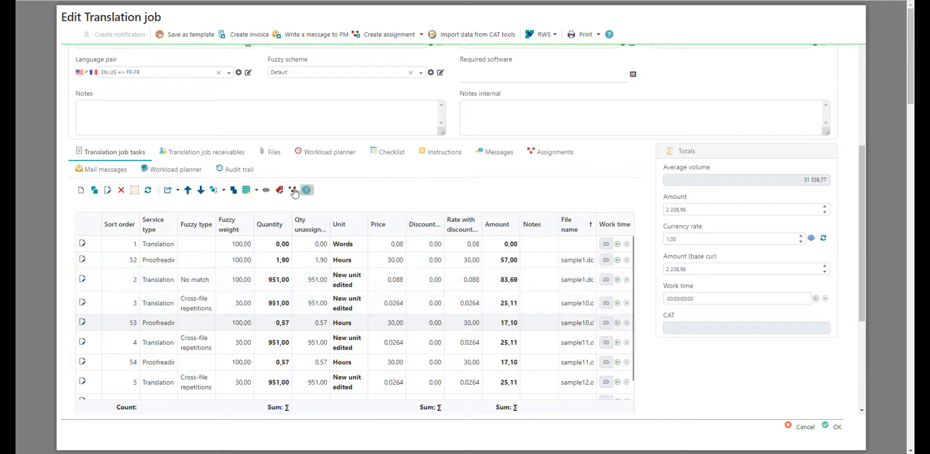
shift+click(573, 263)
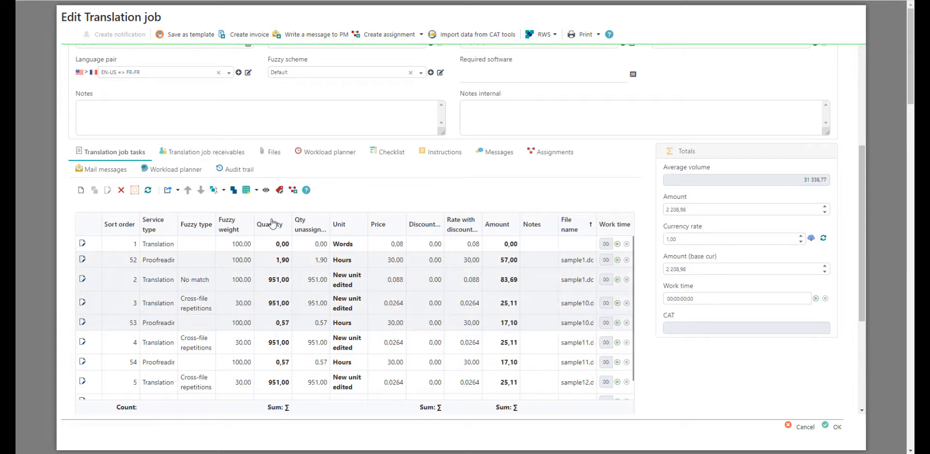
click(293, 189)
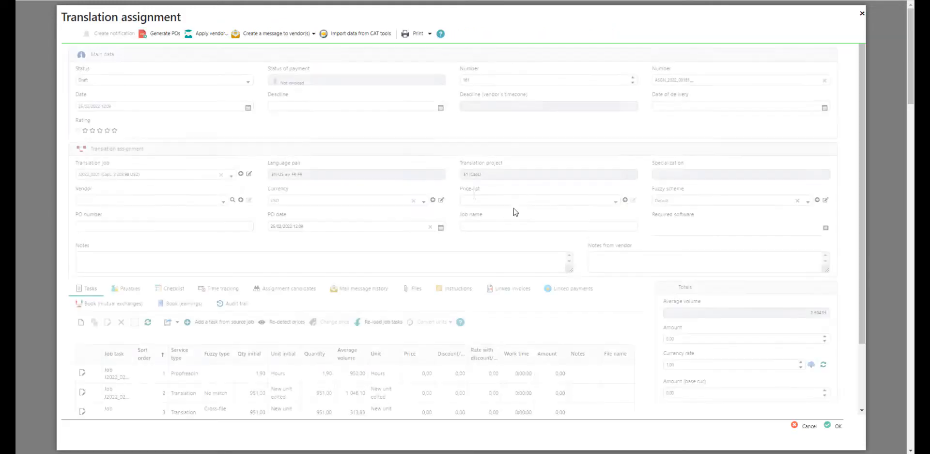
Examine the new assignment's tasks and its attached files in the Batch1 folder under source, then close the assignment
scroll(346, 264, down, 1)
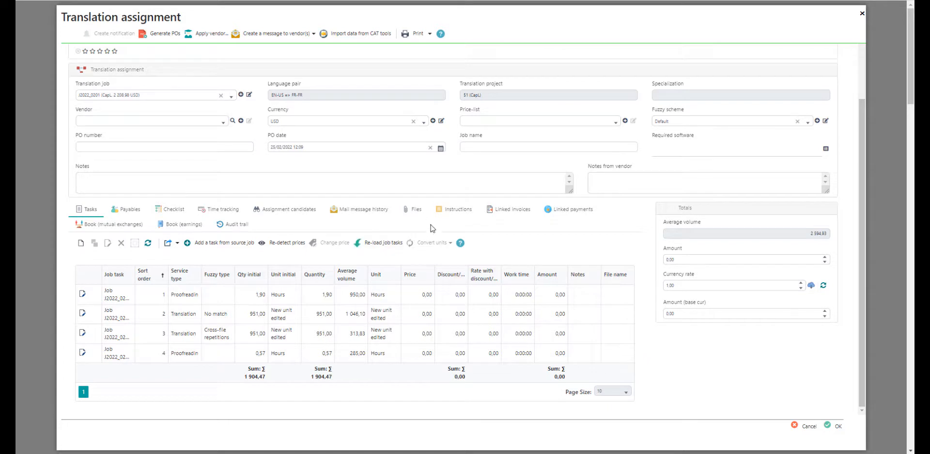
click(417, 209)
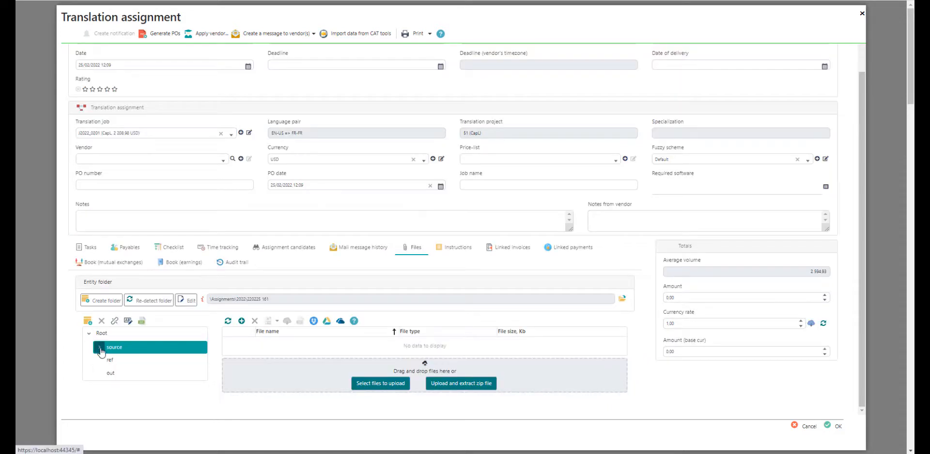
click(112, 361)
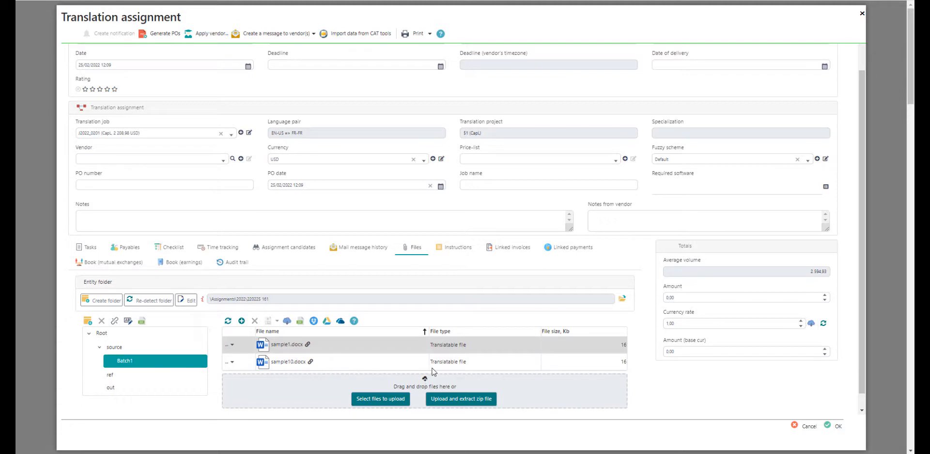
click(805, 425)
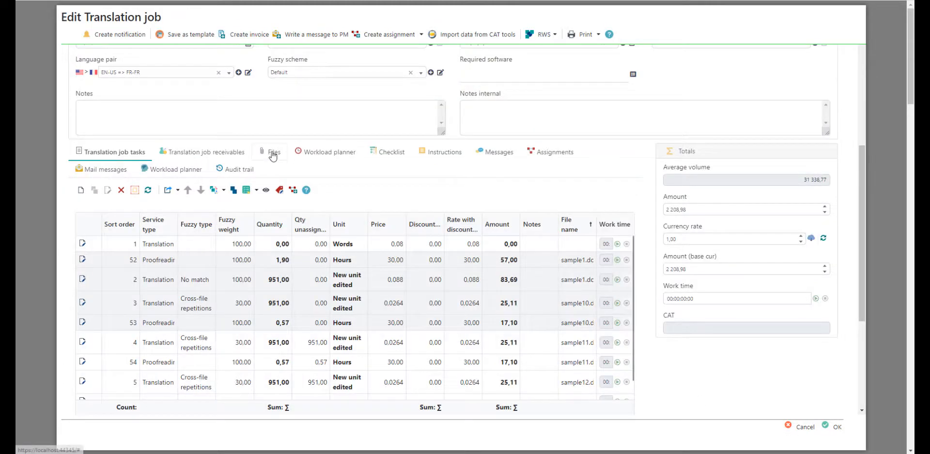
Examine the French job's Batch1 files for the markers showing which files are already assigned
click(275, 153)
click(132, 276)
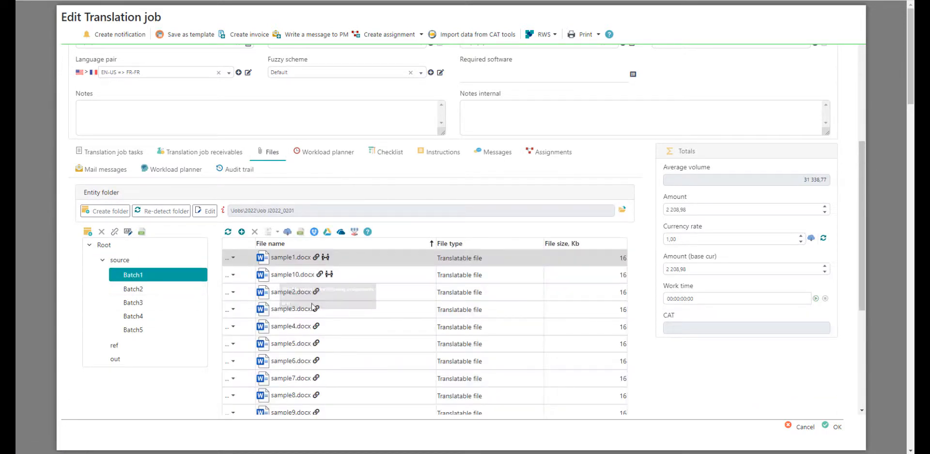
scroll(75, 262, up, 2)
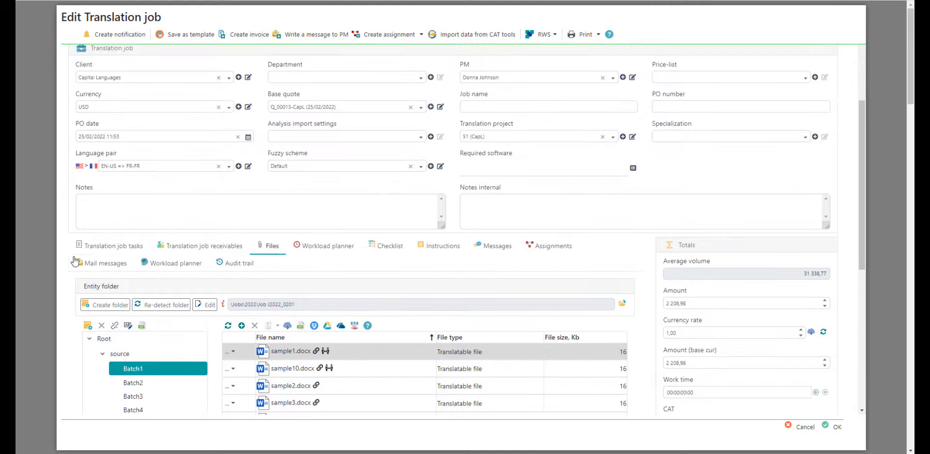
Return to the French job's tasks and start another translation assignment from the job
click(99, 246)
scroll(343, 328, down, 3)
scroll(343, 327, up, 3)
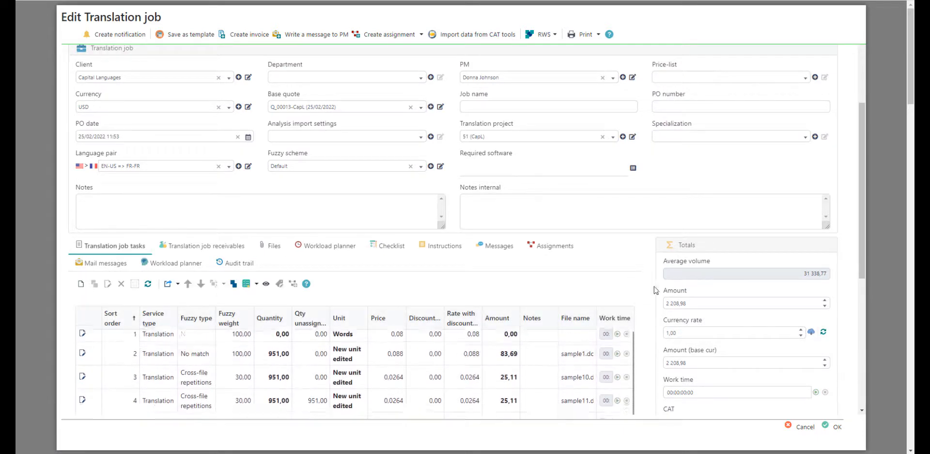
scroll(340, 300, down, 3)
click(313, 242)
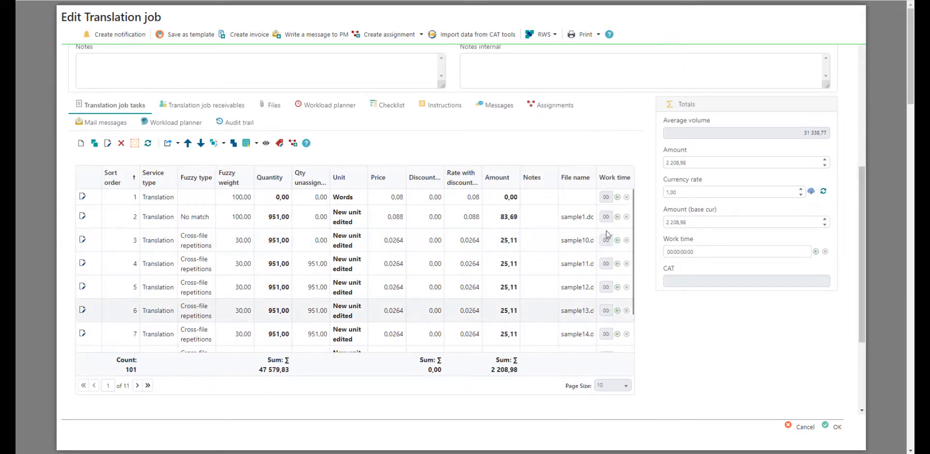
scroll(313, 307, up, 6)
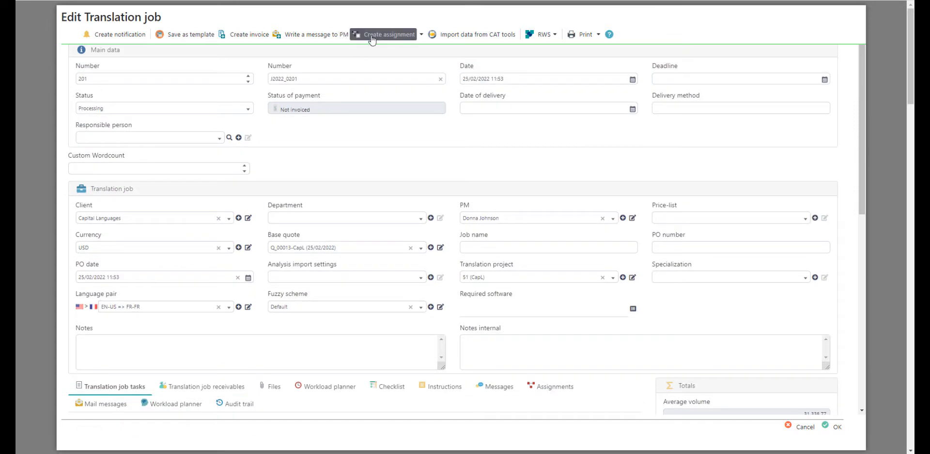
click(372, 35)
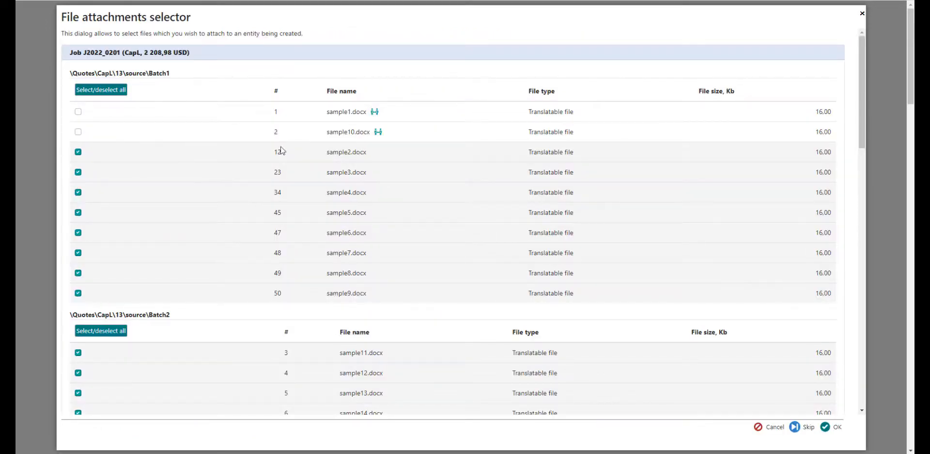
Deselect all files in the Batch5, Batch4 and Batch3 folders for the new assignment
scroll(576, 258, down, 10)
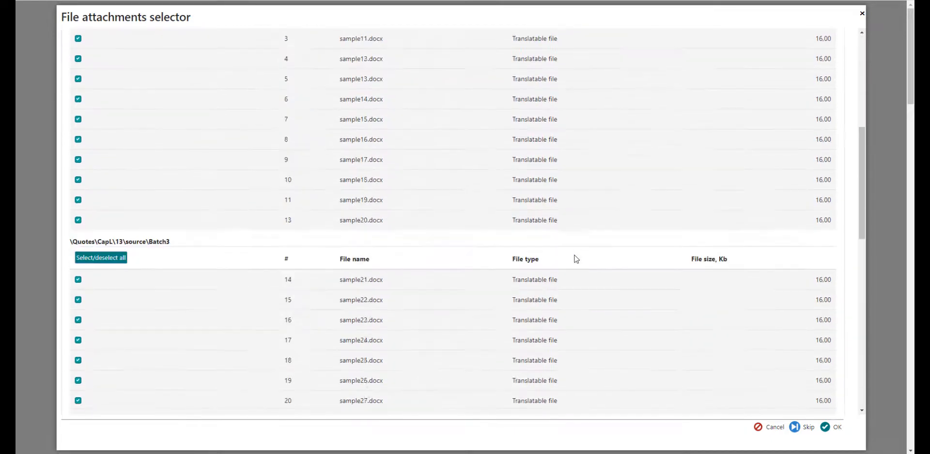
scroll(577, 258, down, 6)
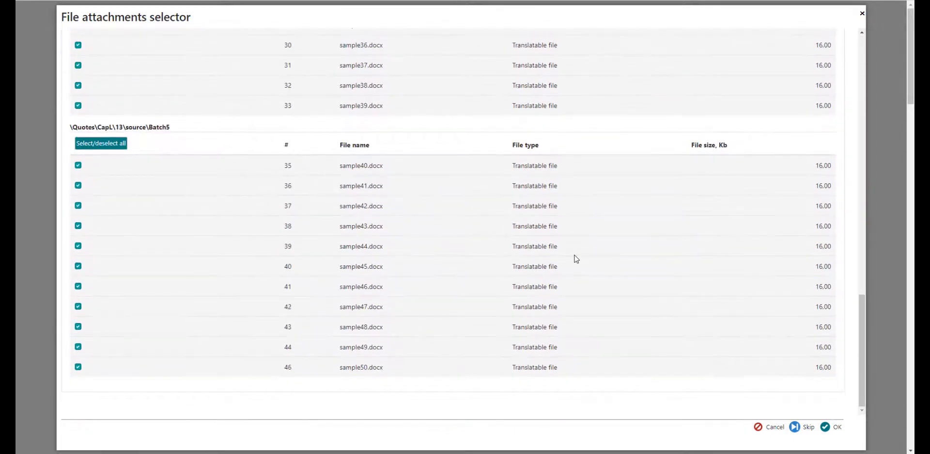
scroll(167, 251, up, 6)
click(91, 187)
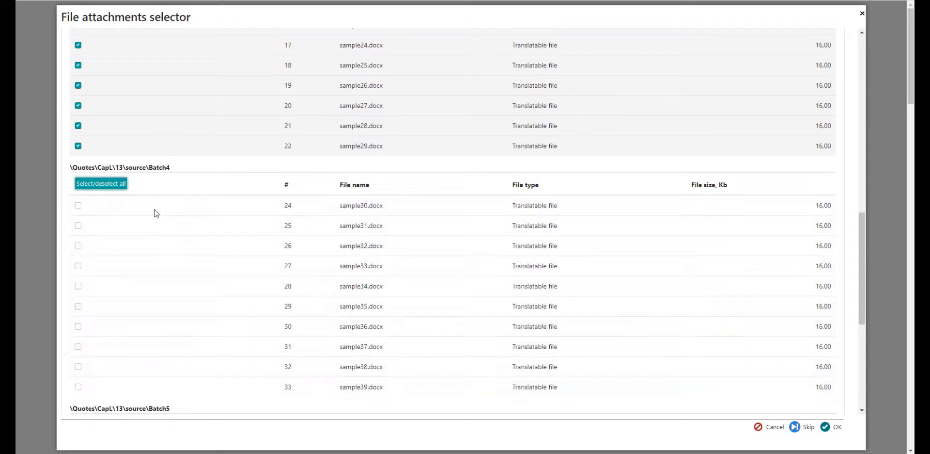
scroll(154, 210, up, 5)
scroll(163, 231, down, 5)
scroll(166, 228, up, 5)
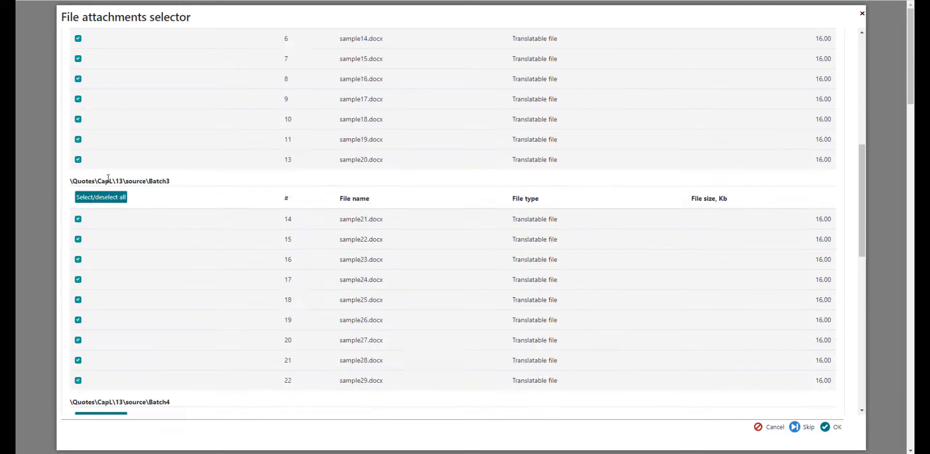
click(115, 203)
scroll(266, 221, up, 5)
scroll(103, 247, up, 2)
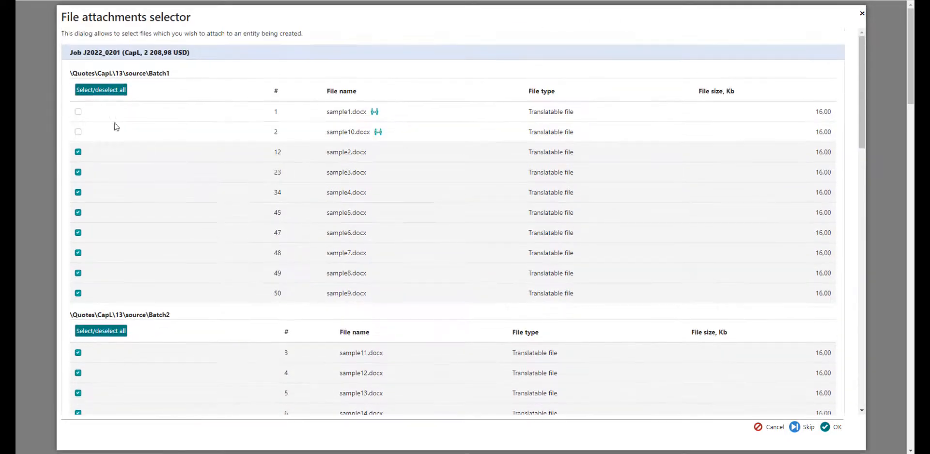
Clear every Batch1 file, including sample1.docx and sample10.docx, and create the assignment with only the Batch2 files
click(111, 91)
click(78, 131)
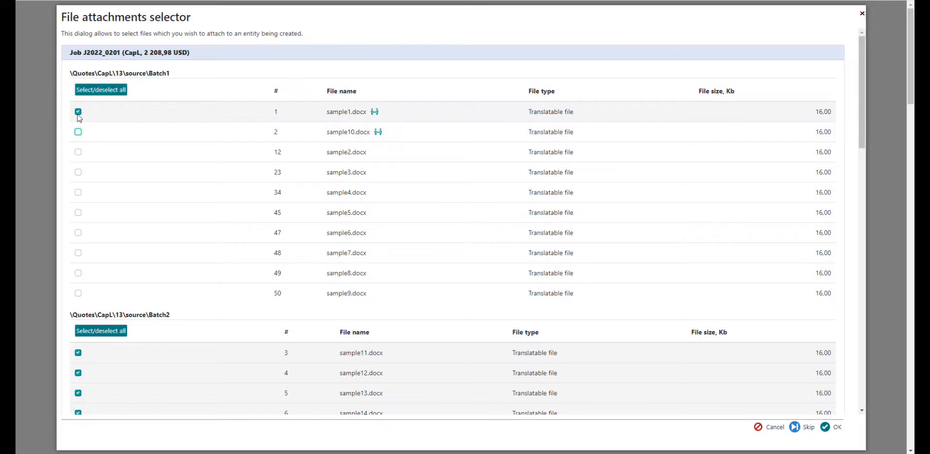
click(78, 112)
scroll(195, 188, down, 4)
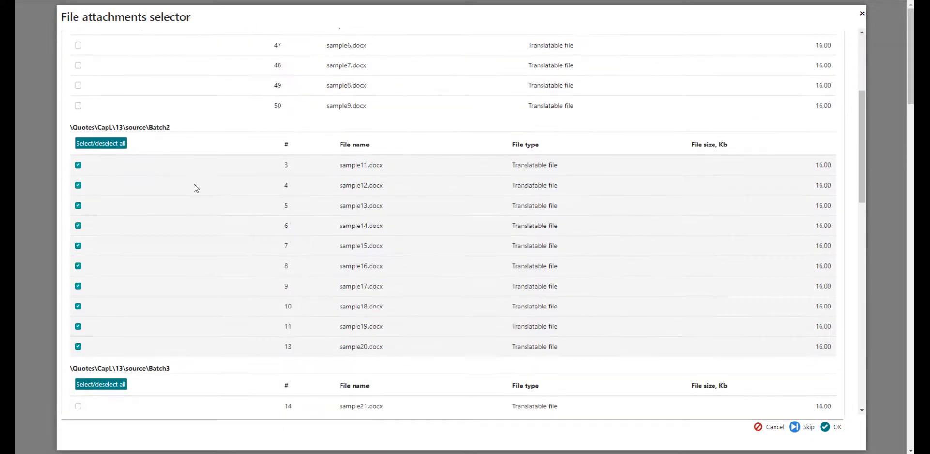
drag(149, 127, 172, 128)
click(202, 133)
scroll(313, 224, up, 5)
scroll(283, 151, down, 20)
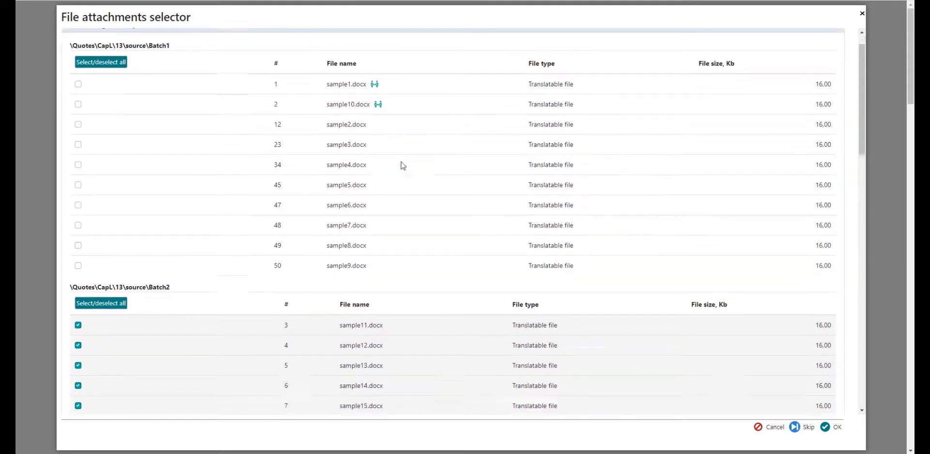
scroll(371, 293, up, 15)
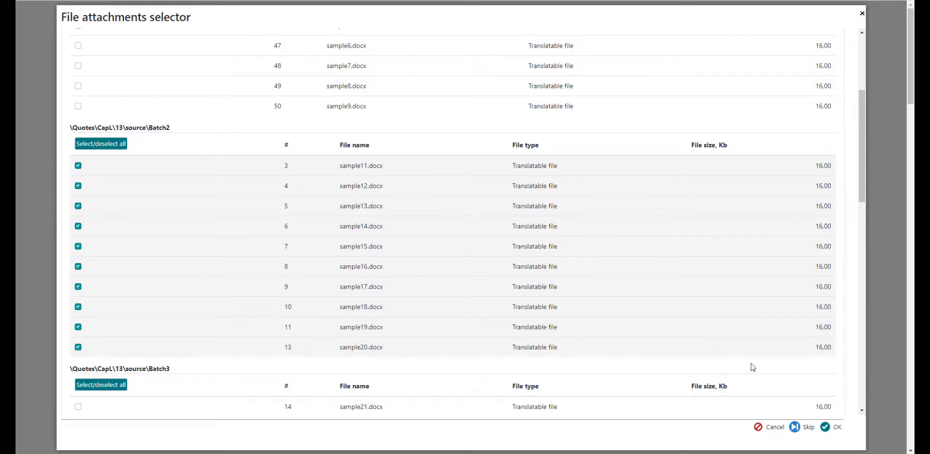
click(829, 428)
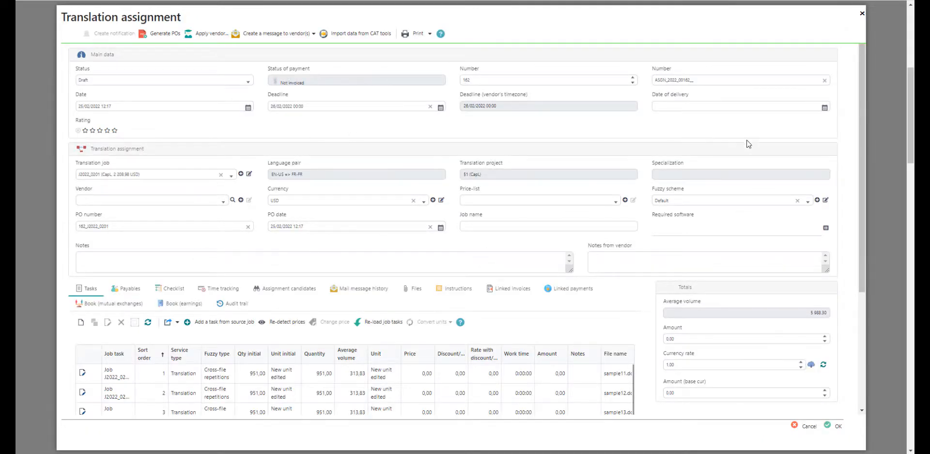
Check the new assignment's task file names and its attached files in Batch2 under source, then save the assignment
scroll(749, 143, down, 4)
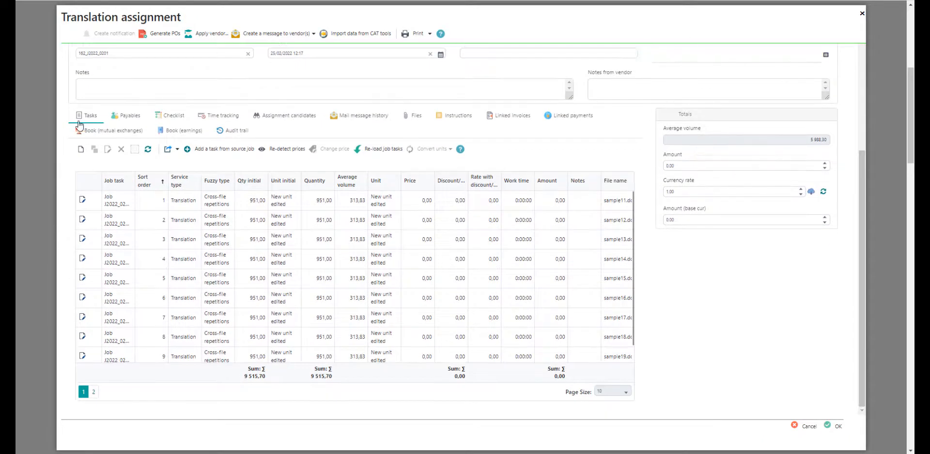
click(624, 208)
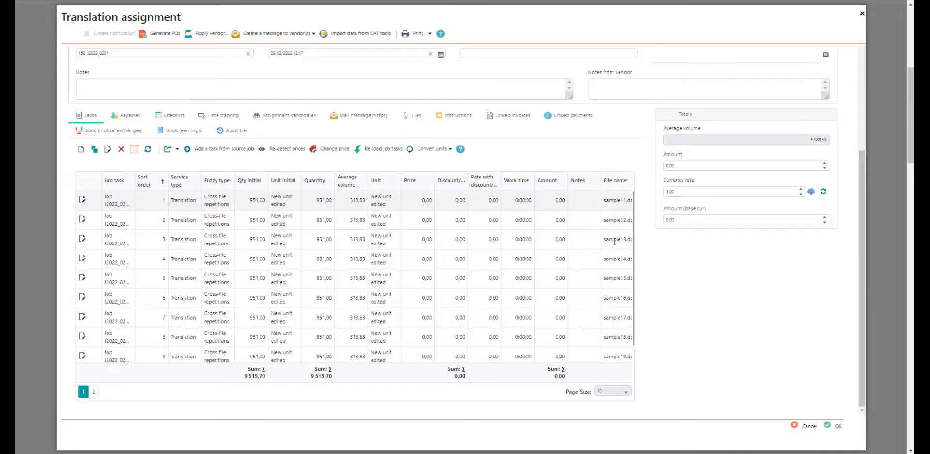
click(616, 243)
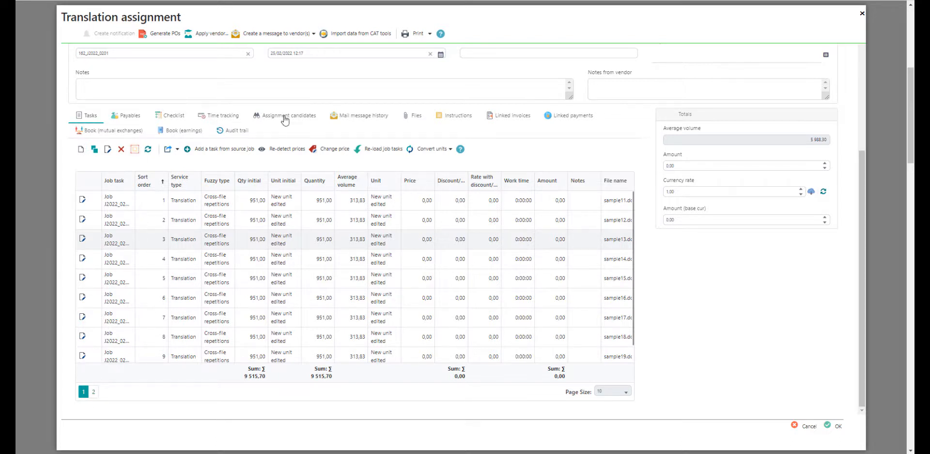
click(412, 115)
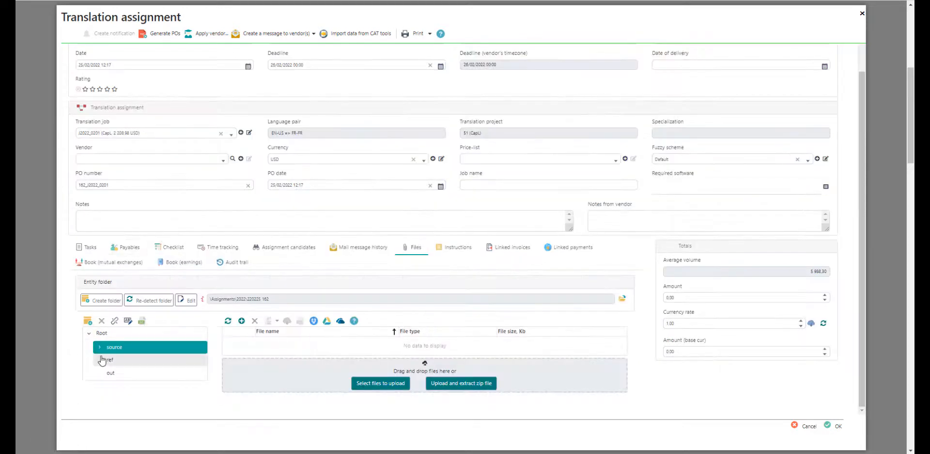
double_click(112, 347)
click(135, 363)
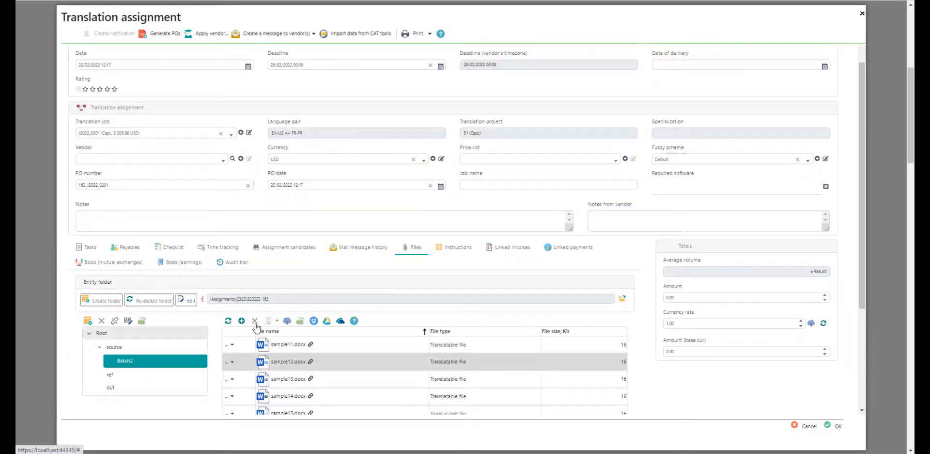
scroll(350, 250, down, 3)
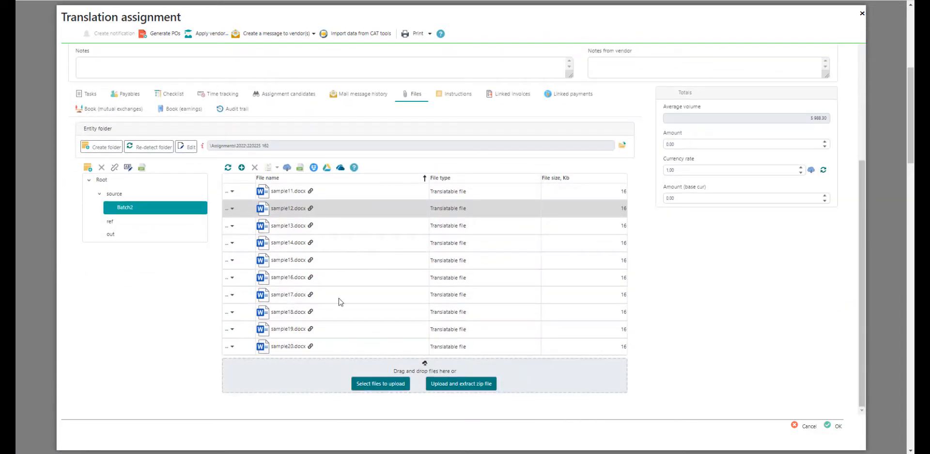
click(837, 429)
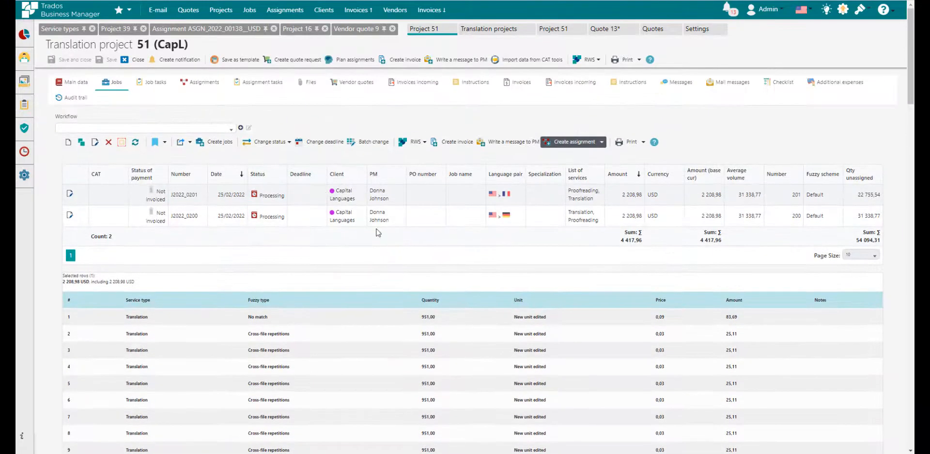
Examine project 51's source files in Batch5, Batch1 and Batch2 for their assignment and job markers
click(308, 83)
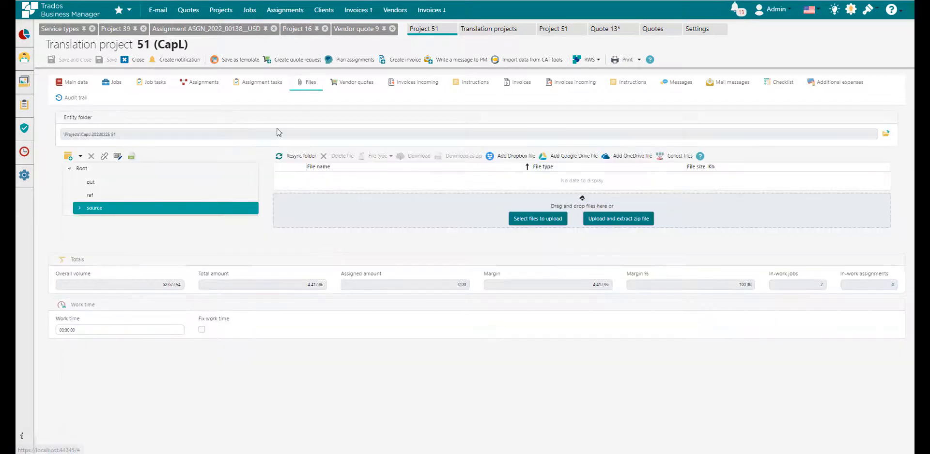
click(80, 207)
click(105, 221)
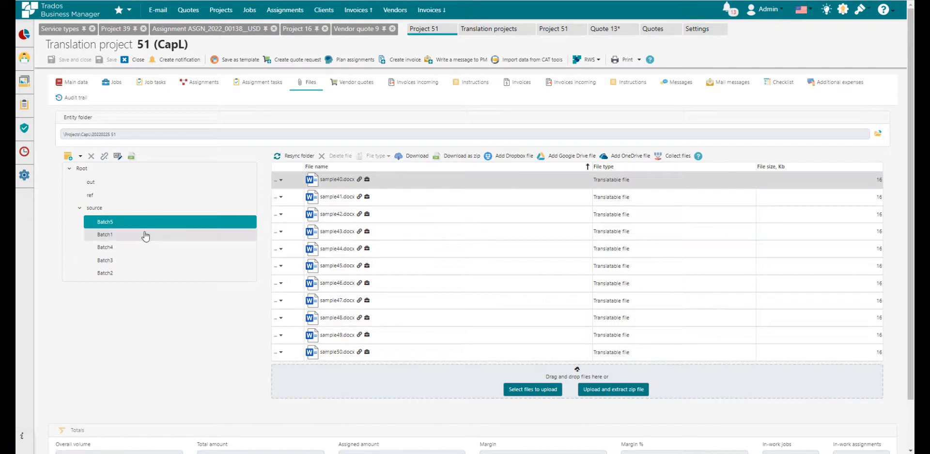
click(117, 235)
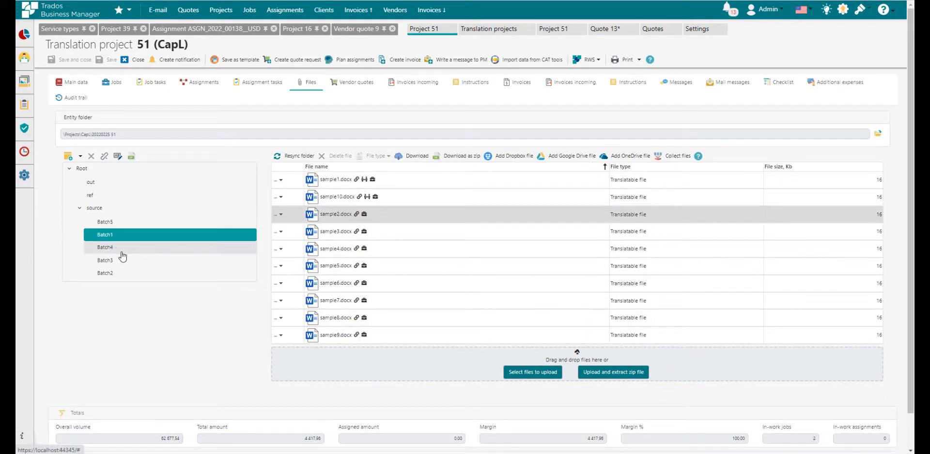
click(112, 273)
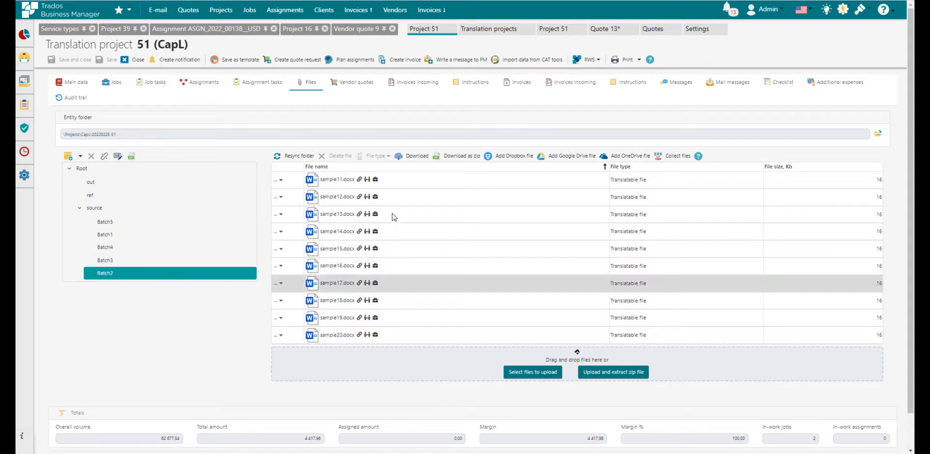
mouse_move(371, 217)
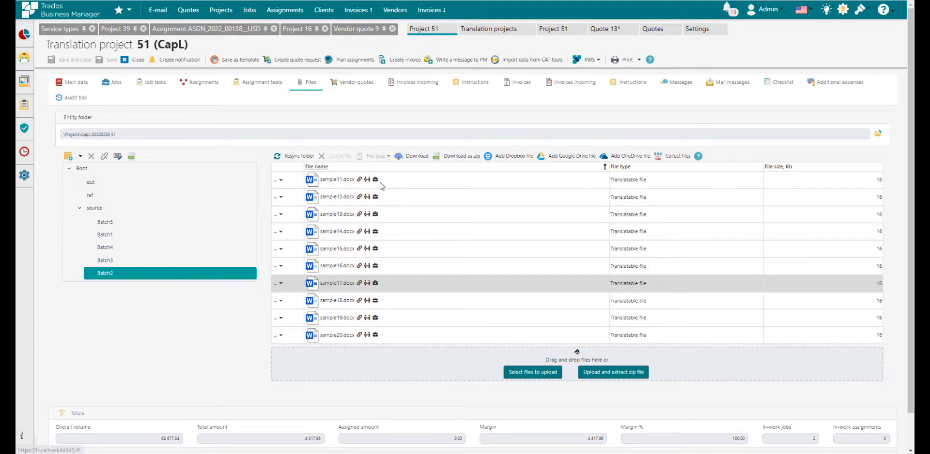
mouse_move(367, 180)
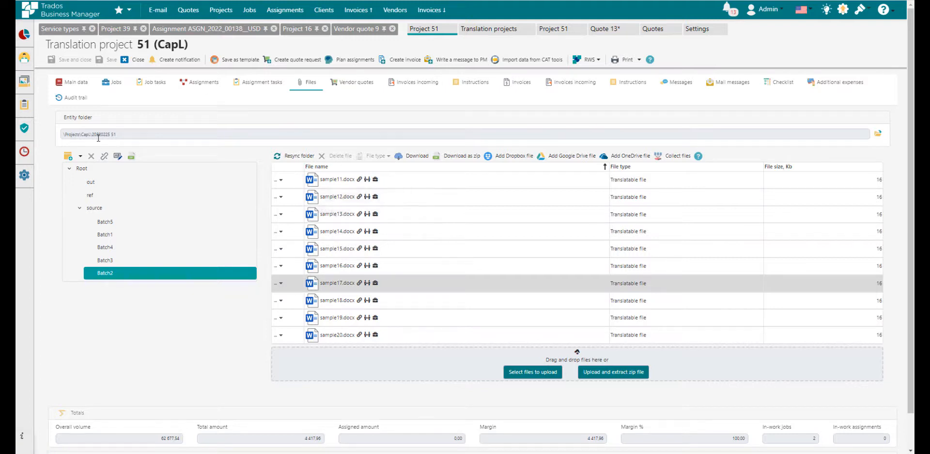
Review the files offered for a new assignment from project 51's English–French job across the Batch folders, without creating the assignment
click(108, 86)
click(226, 194)
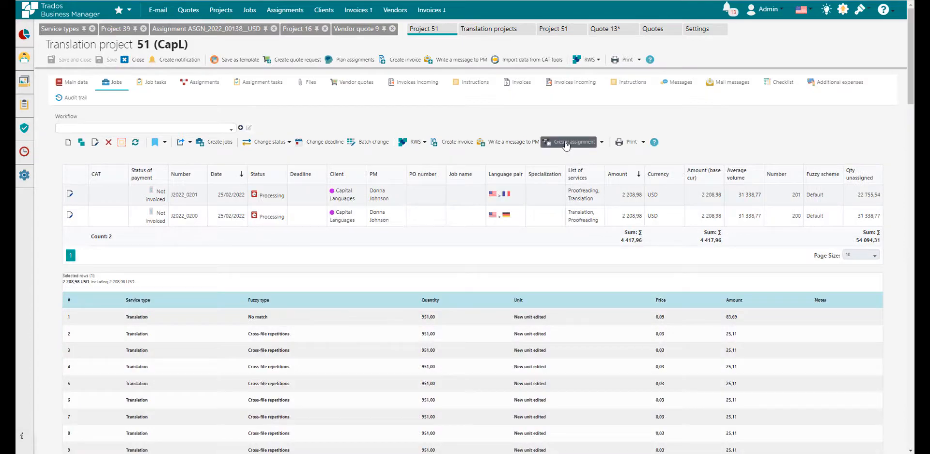
click(566, 142)
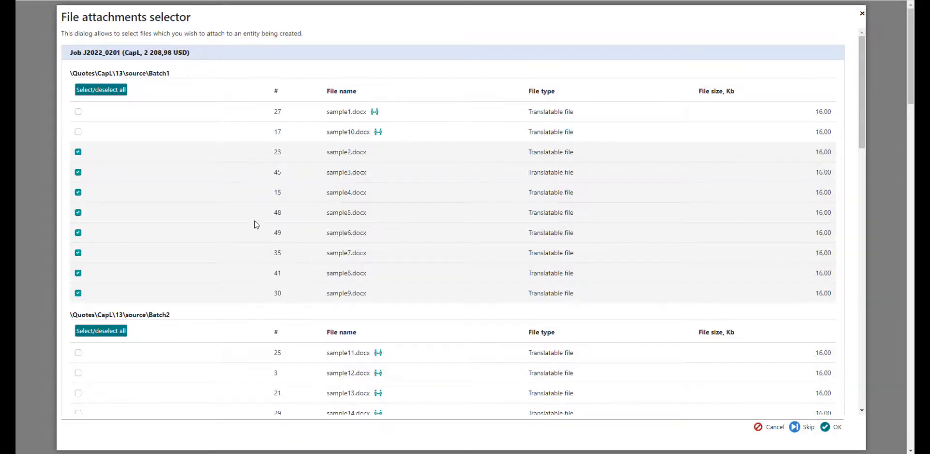
scroll(297, 210, down, 5)
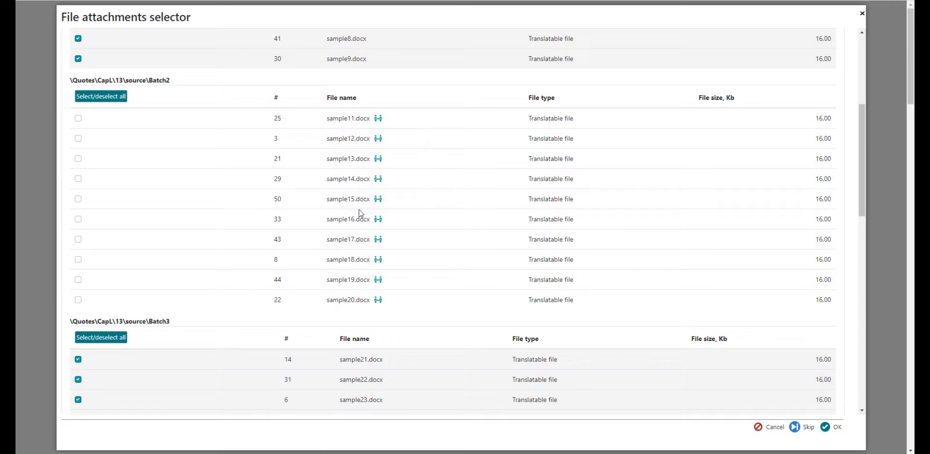
scroll(392, 181, down, 7)
scroll(415, 190, up, 14)
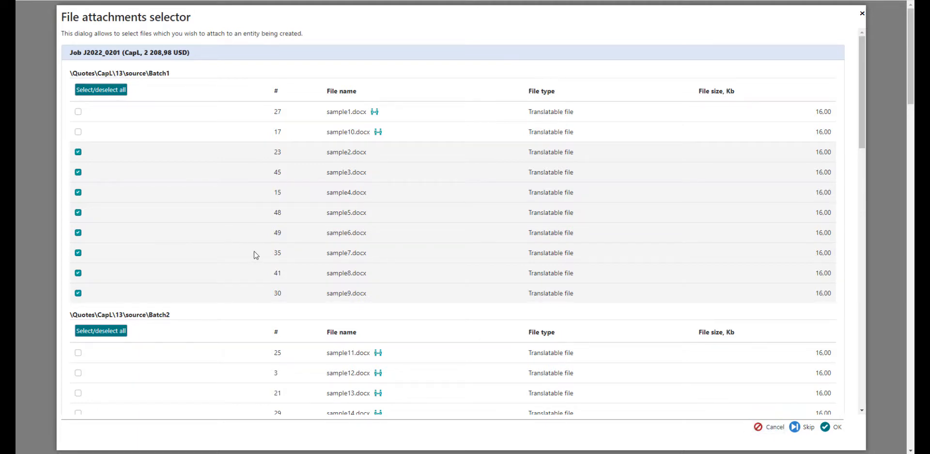
scroll(320, 239, down, 6)
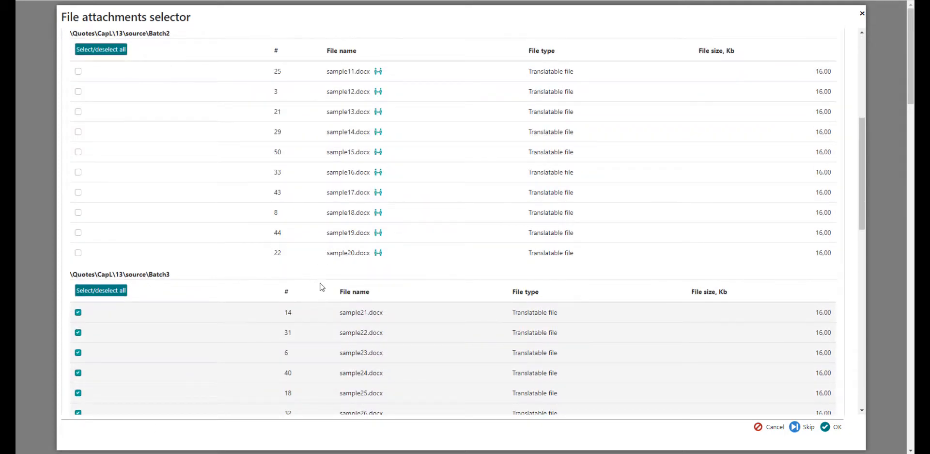
scroll(378, 267, down, 13)
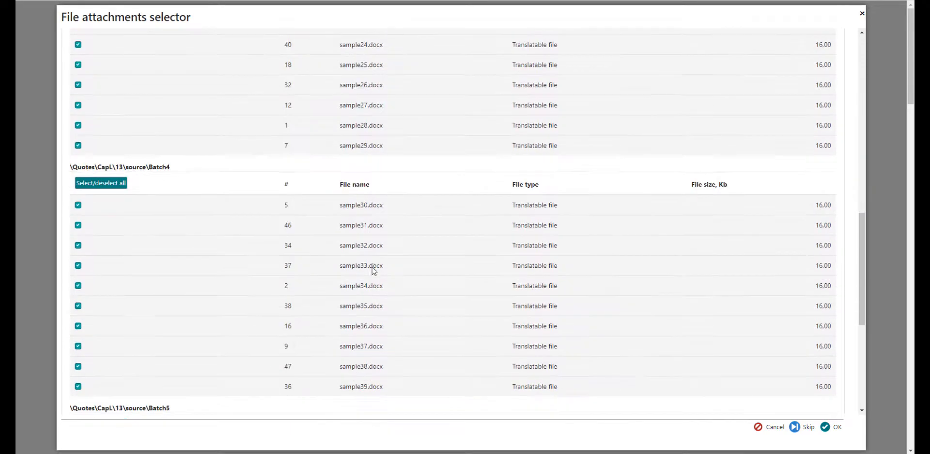
click(769, 427)
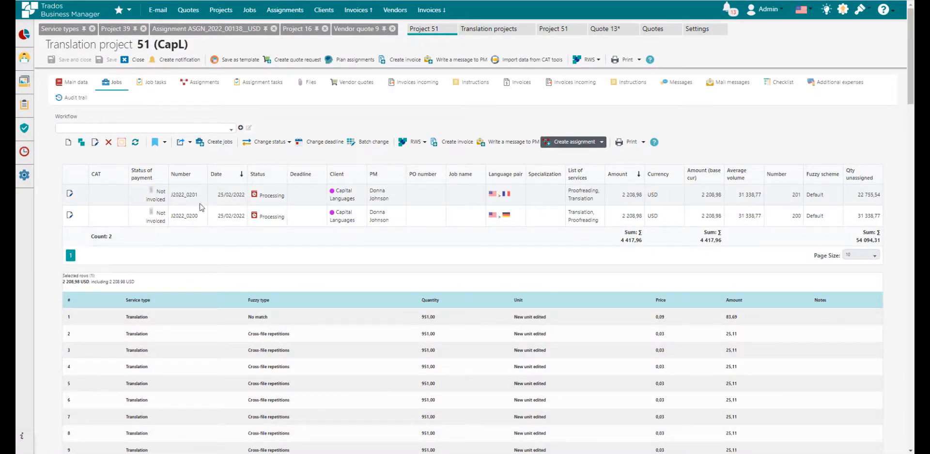
Examine the English–French job's task file names and its attached files, closing the job without changes
double_click(185, 195)
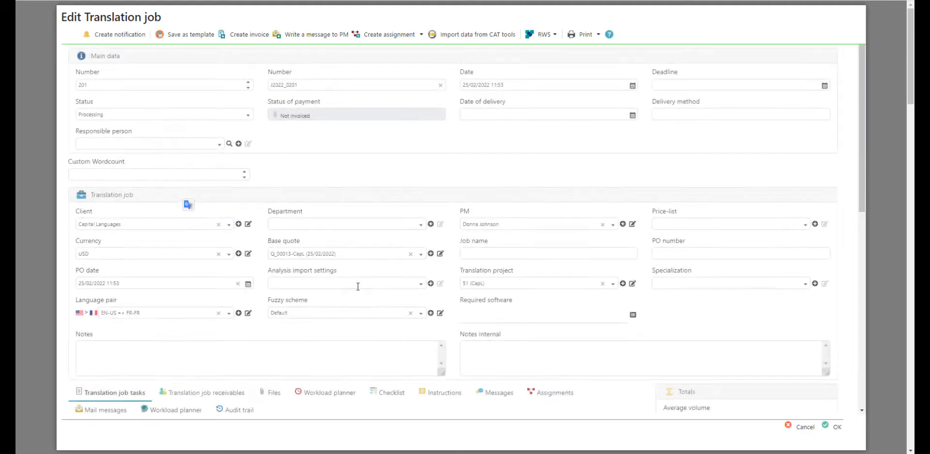
scroll(357, 284, down, 5)
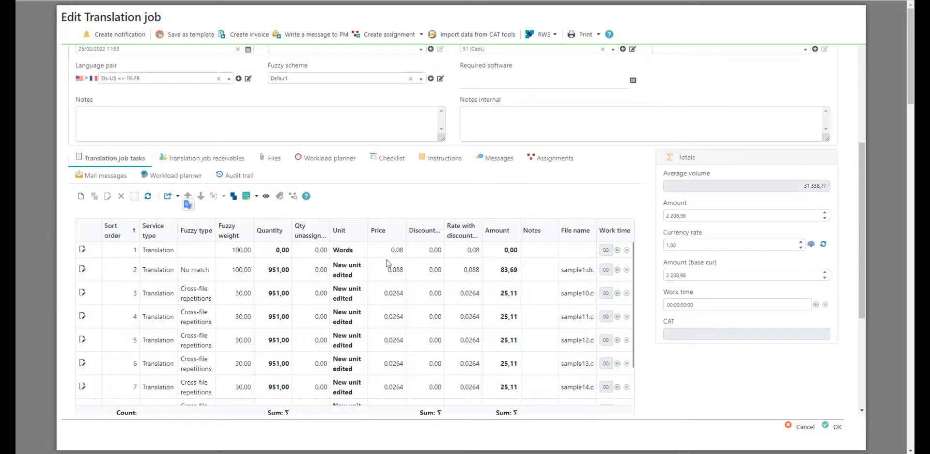
click(577, 269)
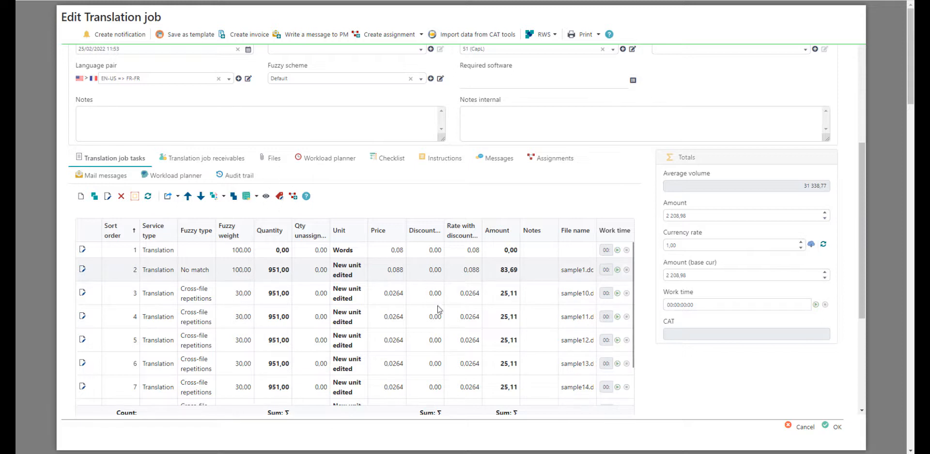
click(271, 162)
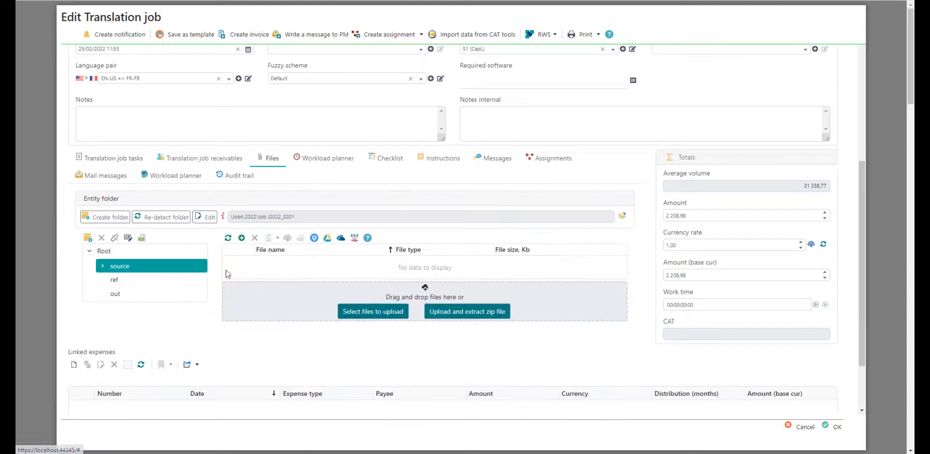
click(798, 428)
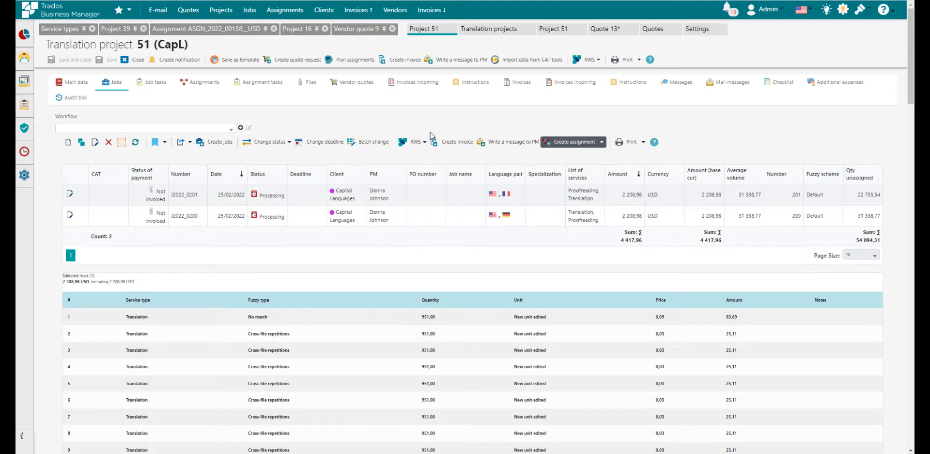
Review the per-file progress by service and language in project 51's file collection list, without collecting anything
click(308, 83)
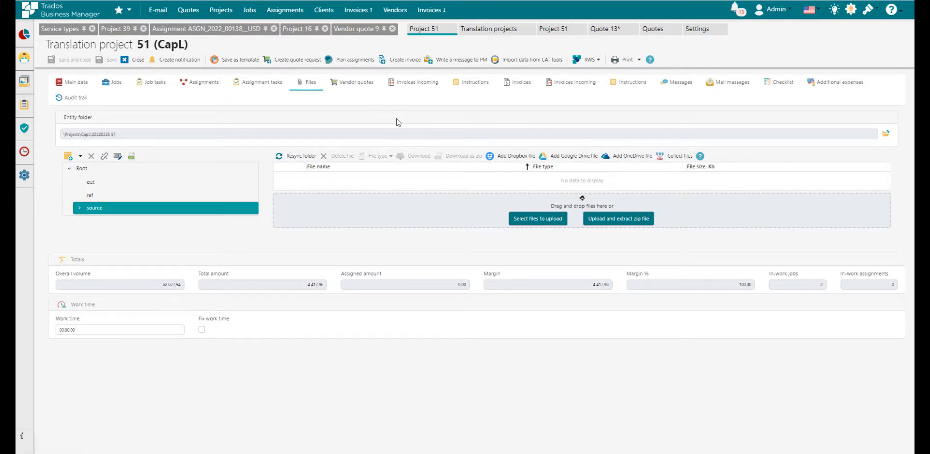
click(669, 156)
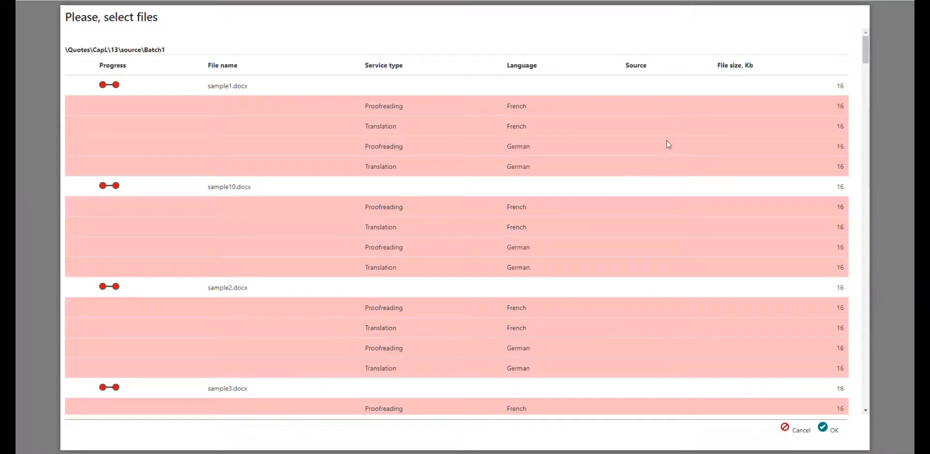
scroll(568, 210, down, 10)
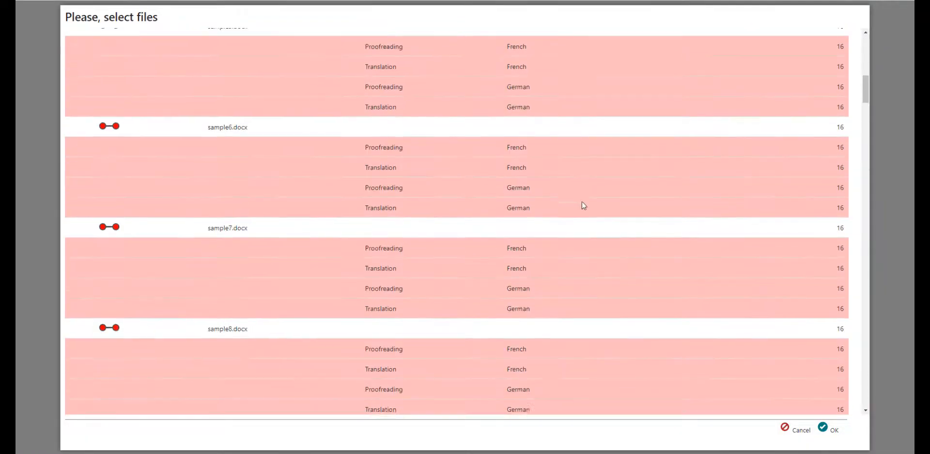
scroll(592, 203, down, 12)
drag(866, 129, 864, 47)
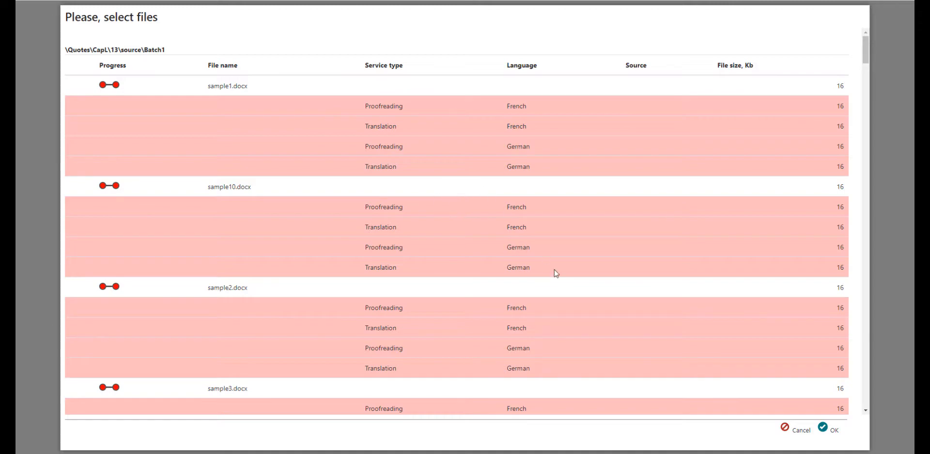
click(798, 429)
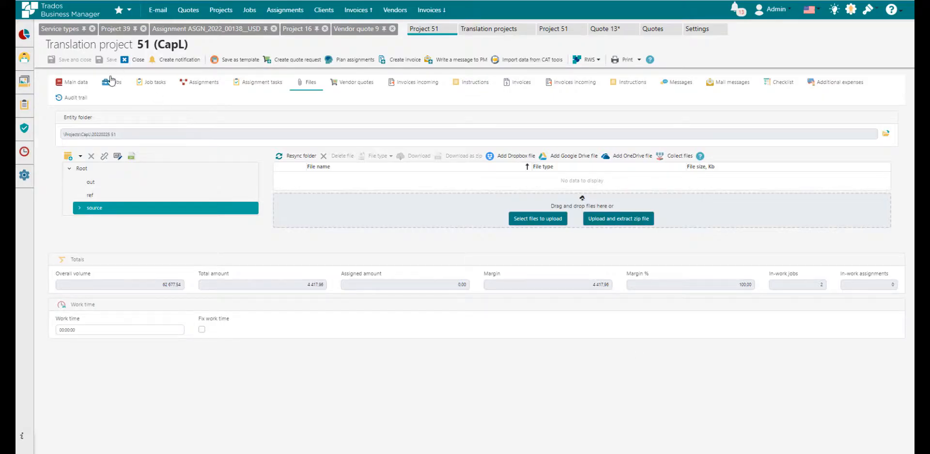
Upload sample36.docx as the target file for sample1.docx in assignment 160's source Batch1 folder
click(184, 196)
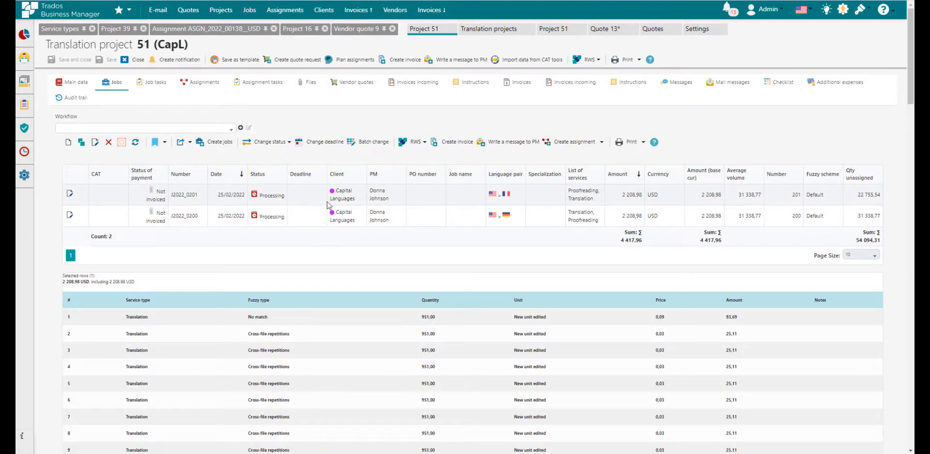
click(194, 87)
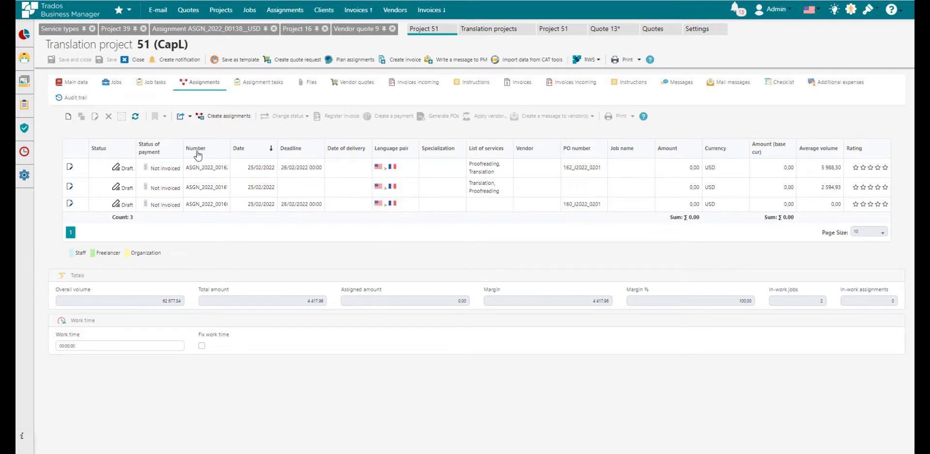
double_click(253, 204)
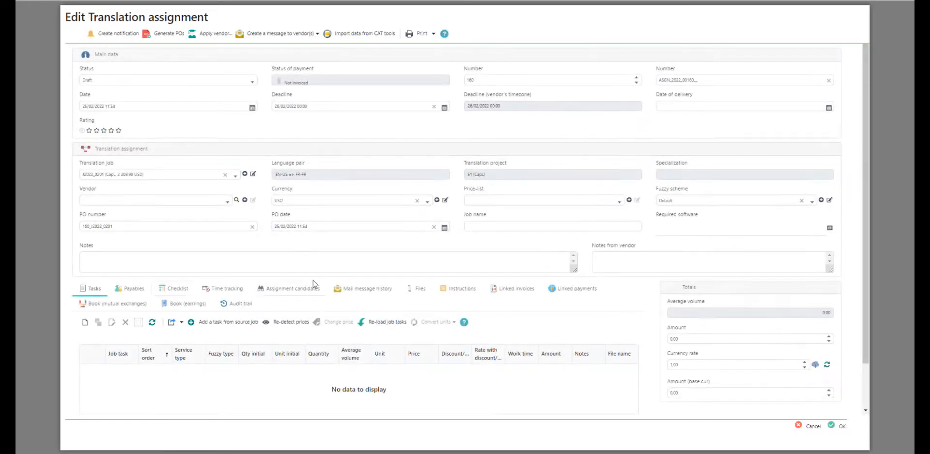
click(417, 288)
scroll(129, 323, down, 1)
click(103, 347)
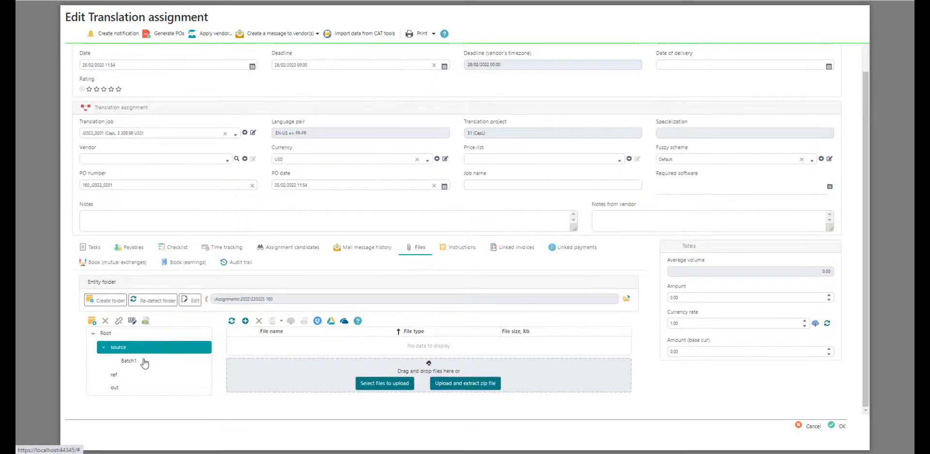
click(140, 362)
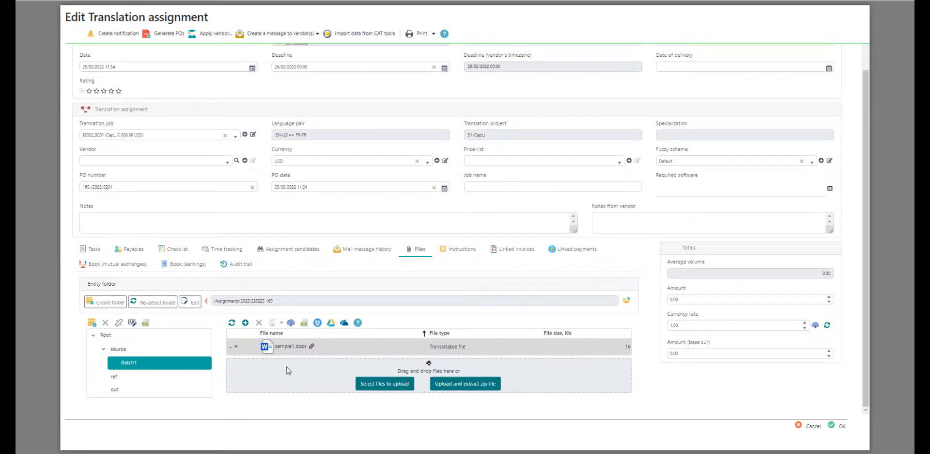
click(233, 346)
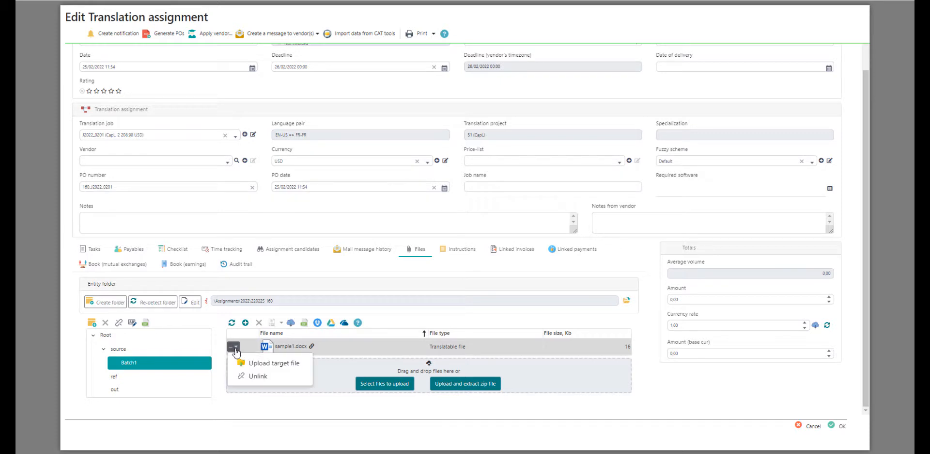
click(259, 363)
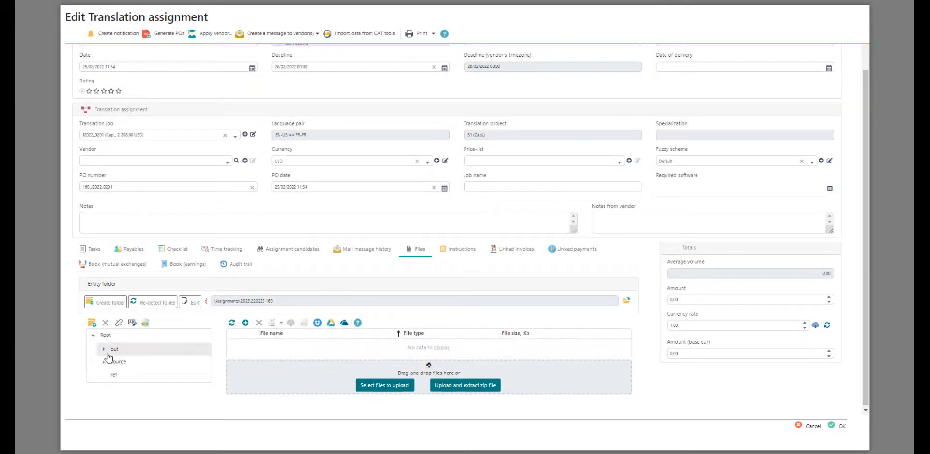
Check the uploaded target file in the assignment's out/fr-fr/Batch1 folder, expand the source folder, and save the assignment
click(104, 349)
click(122, 362)
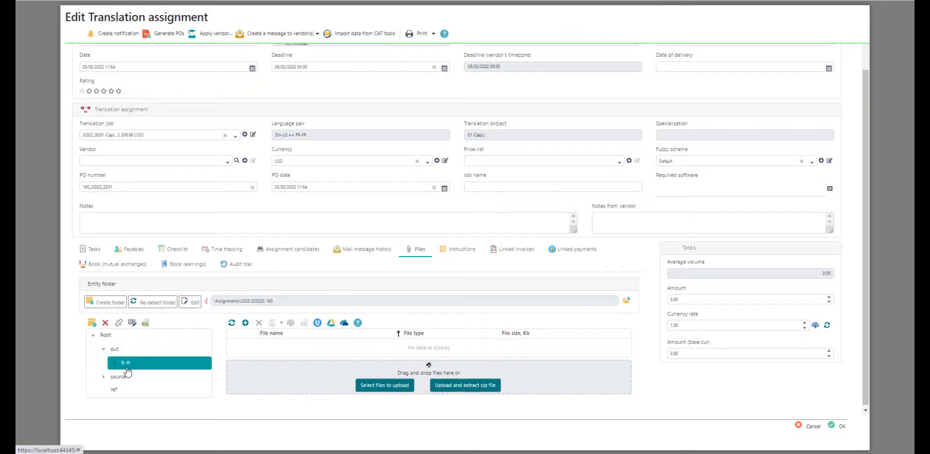
click(140, 376)
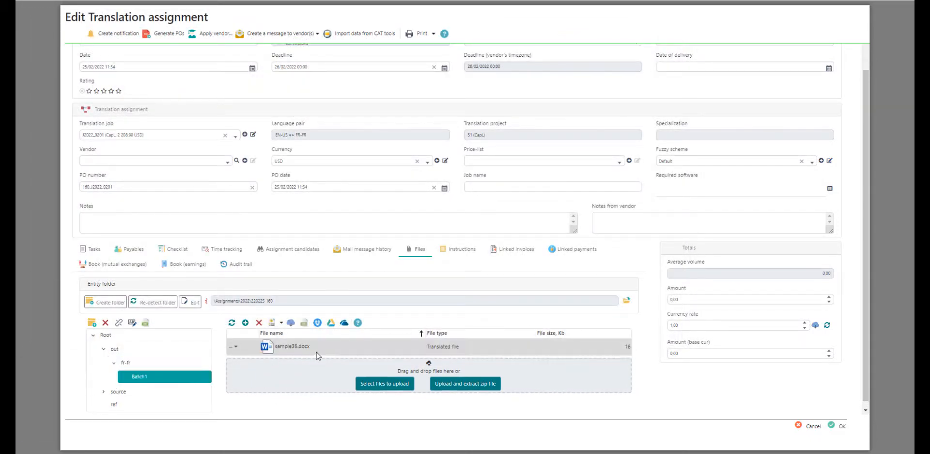
click(126, 391)
click(104, 393)
click(129, 405)
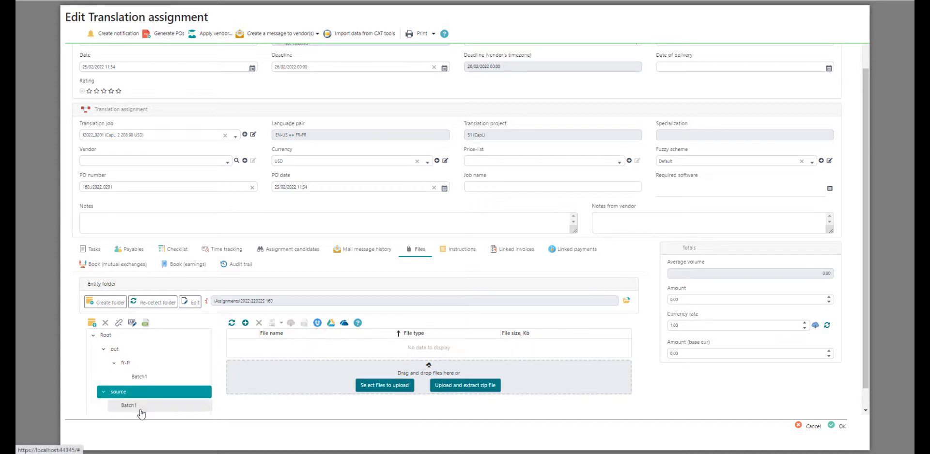
click(838, 427)
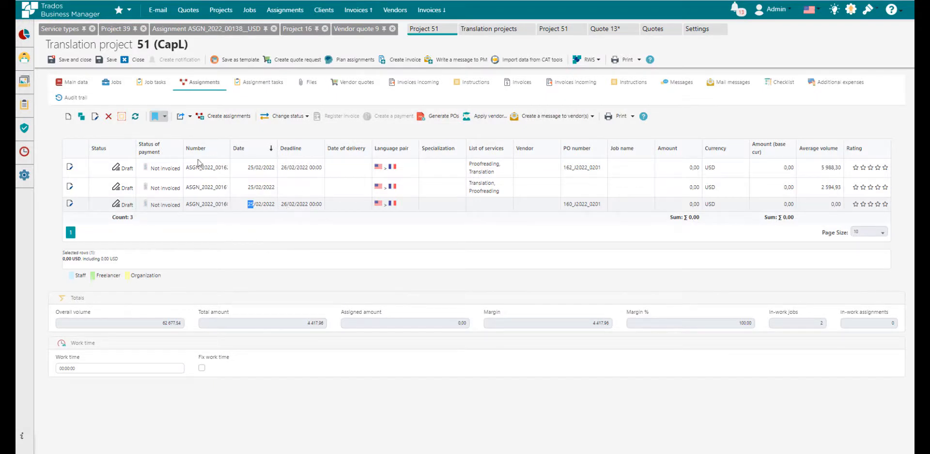
Recheck the collection progress of sample1.docx among project 51's files and leave without collecting
click(311, 85)
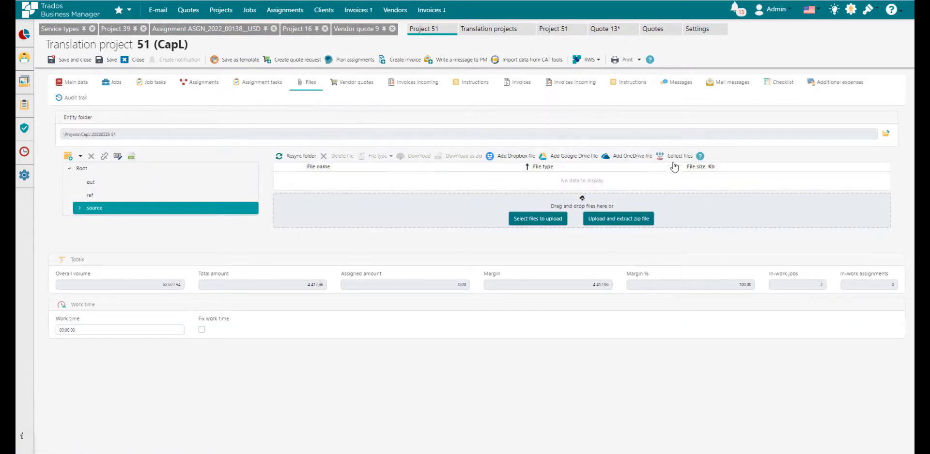
click(675, 156)
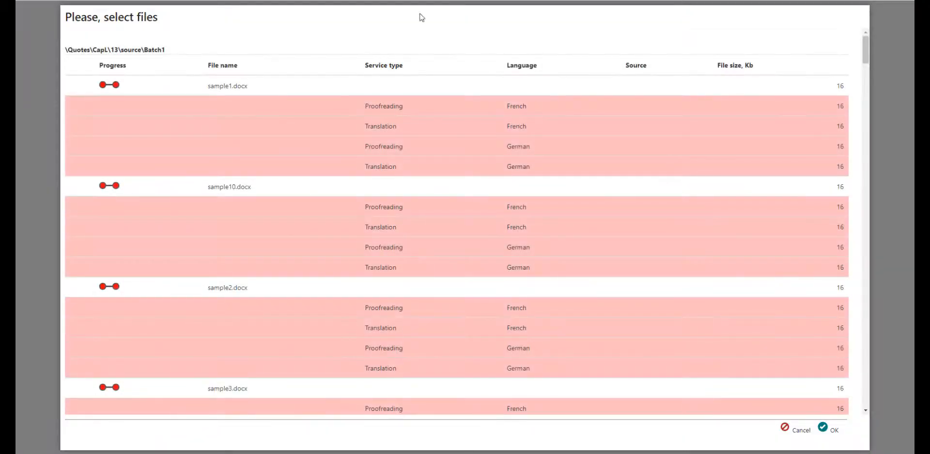
click(794, 428)
Change the status of assignment 160 in project 51 to Delivered
click(215, 85)
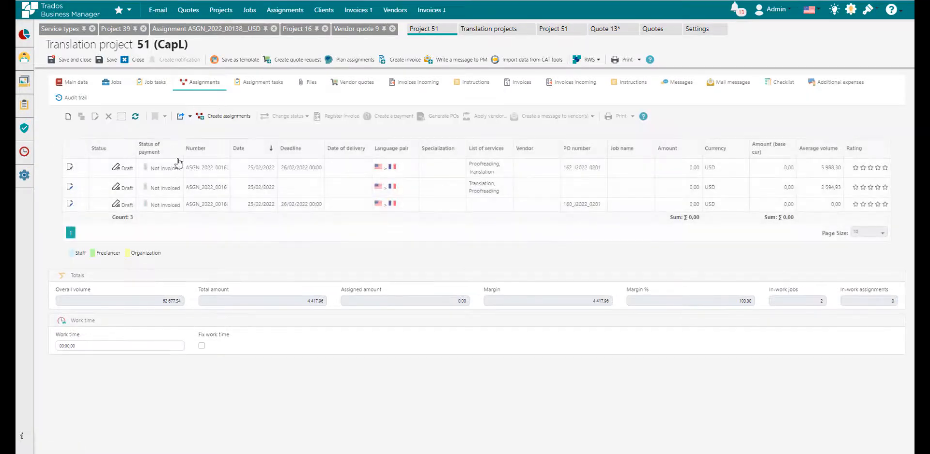
click(217, 203)
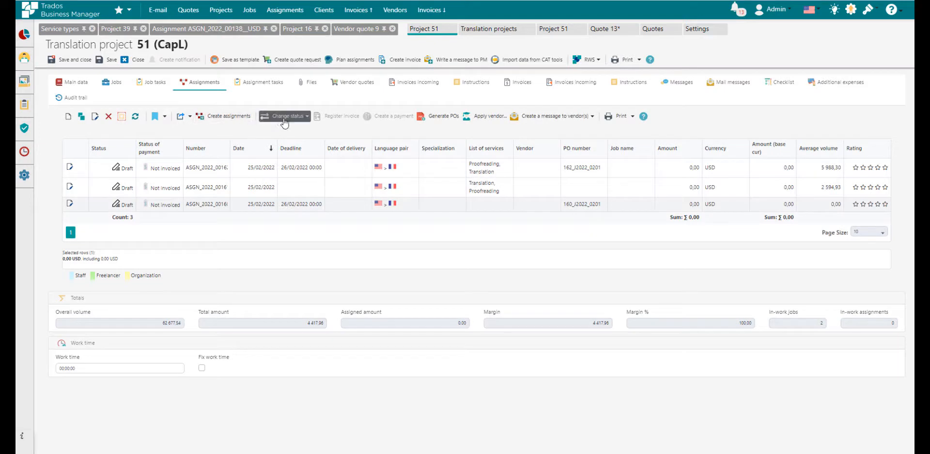
click(284, 116)
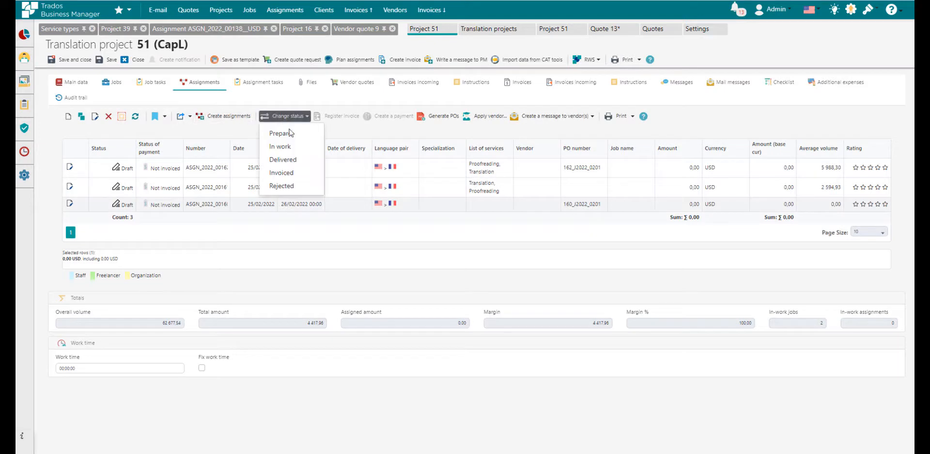
click(304, 160)
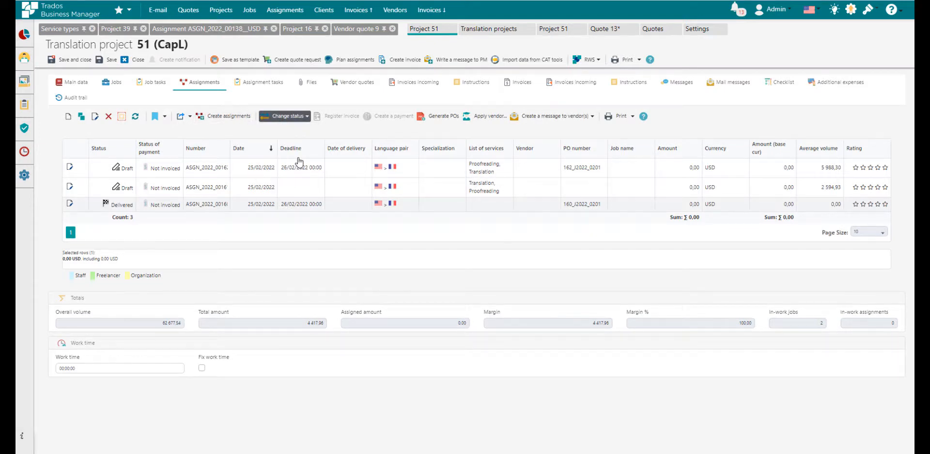
Open the file collection for project 51 and examine the French proofreading entry of sample1.docx
click(311, 84)
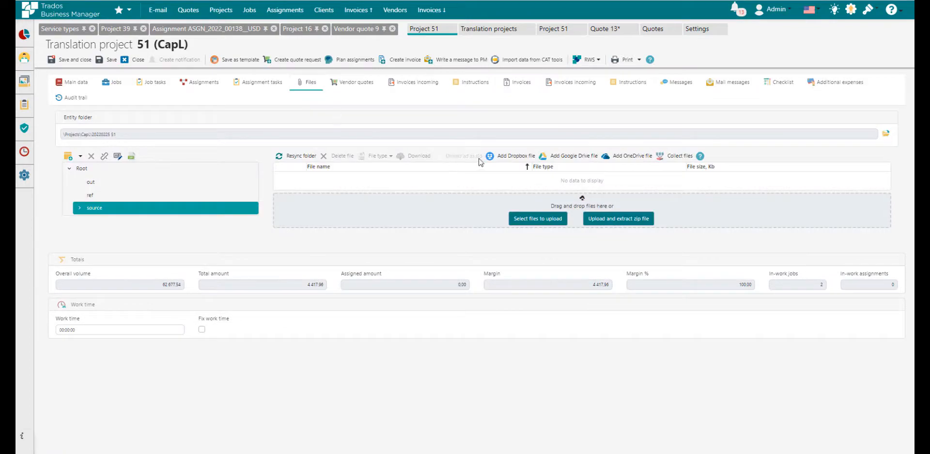
click(675, 158)
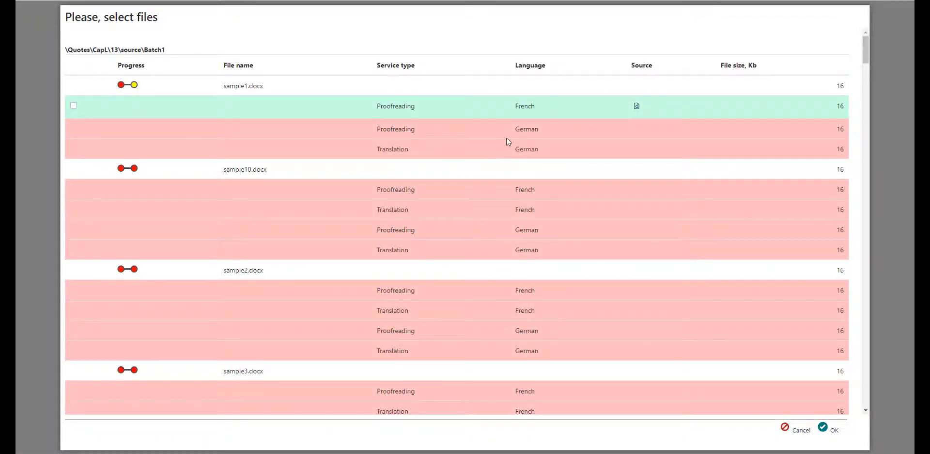
drag(228, 84, 240, 87)
drag(378, 106, 416, 105)
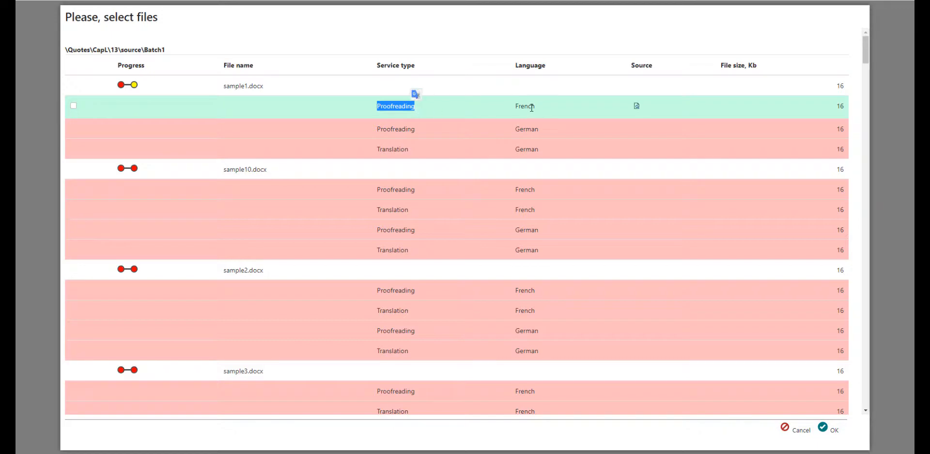
click(503, 112)
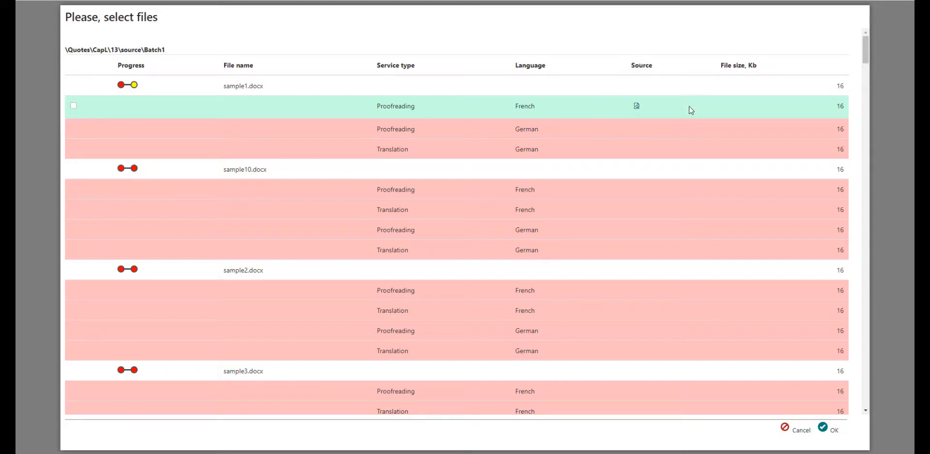
Review the source assignment of sample1.docx's French proofreading file, close it, and collect that file into project 51
mouse_move(639, 108)
click(636, 108)
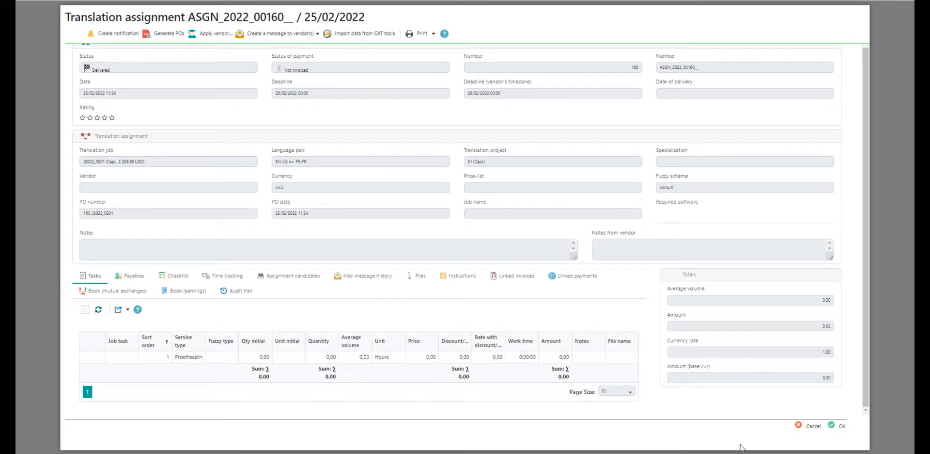
click(805, 426)
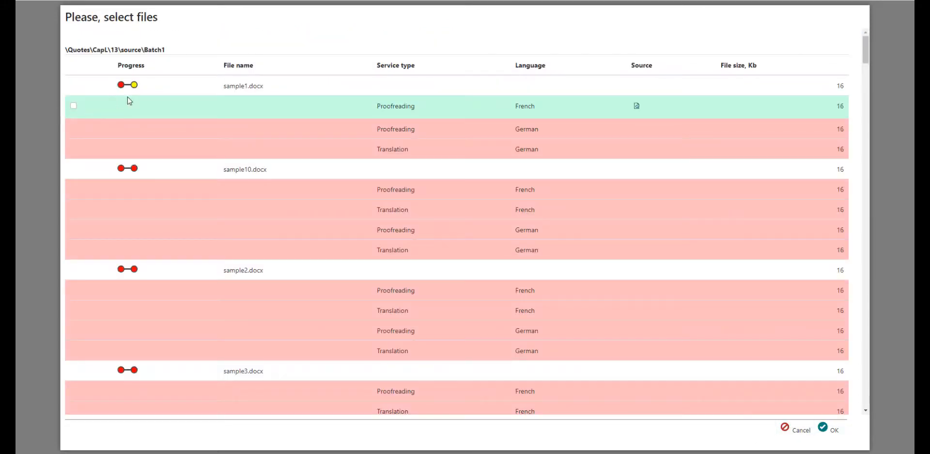
click(73, 105)
click(832, 428)
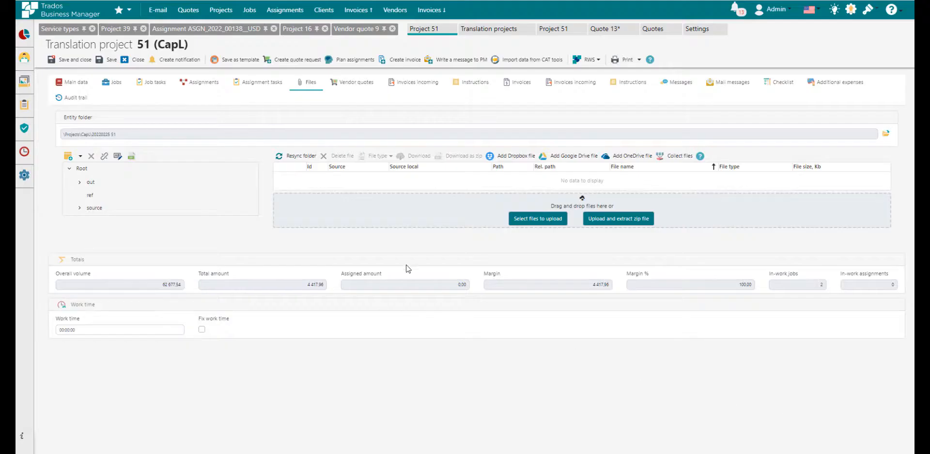
Check the collected file in project 51's out/fr-fr/Batch1 folder and the status icons of sample1.docx in source Batch1
click(80, 181)
click(91, 200)
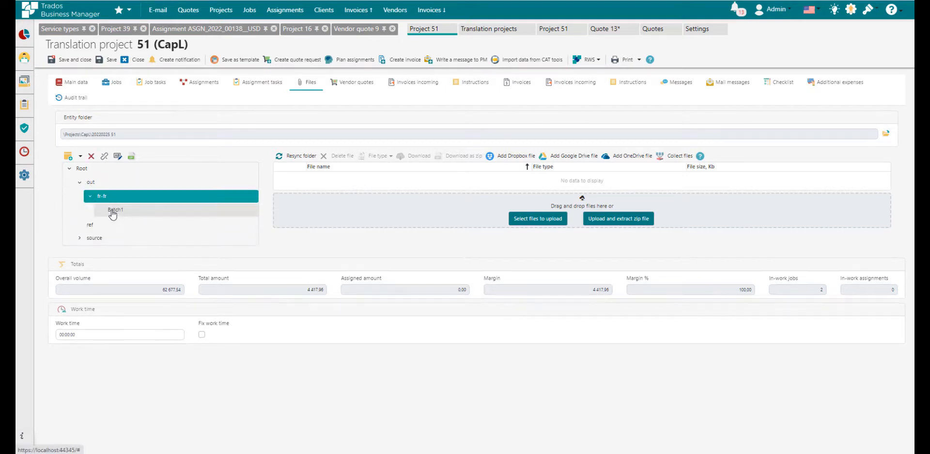
click(114, 210)
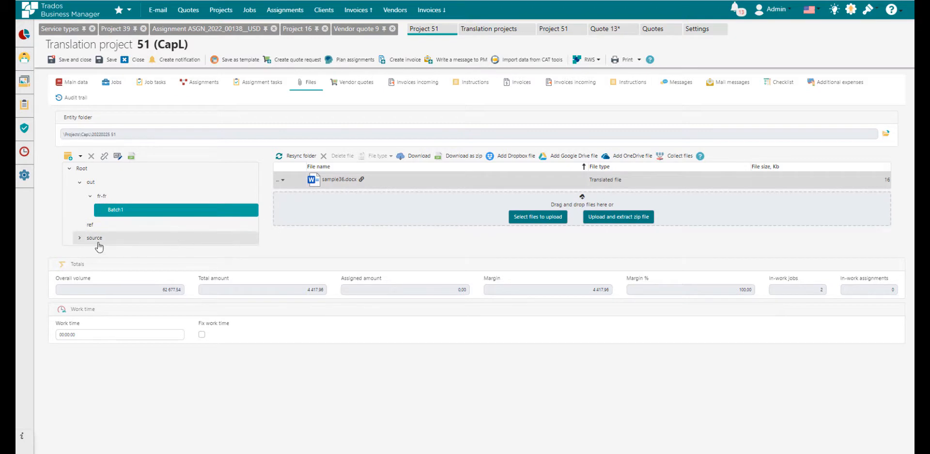
click(79, 238)
click(103, 263)
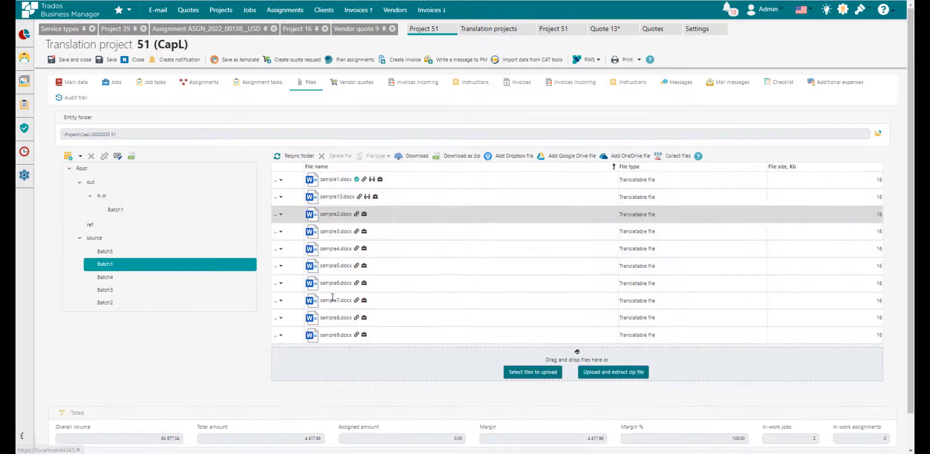
mouse_move(359, 182)
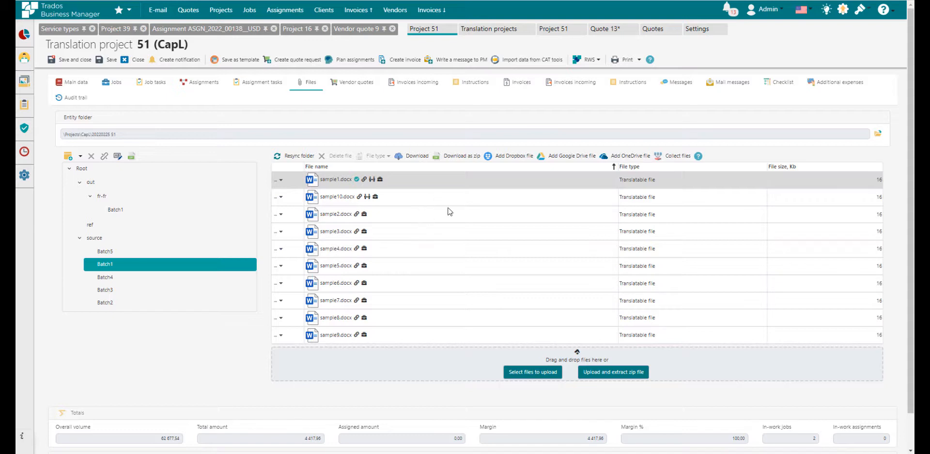
Revisit the out/fr-fr/Batch1 folder and view the target-file upload languages for sample41.docx in source Batch5, without uploading
click(124, 209)
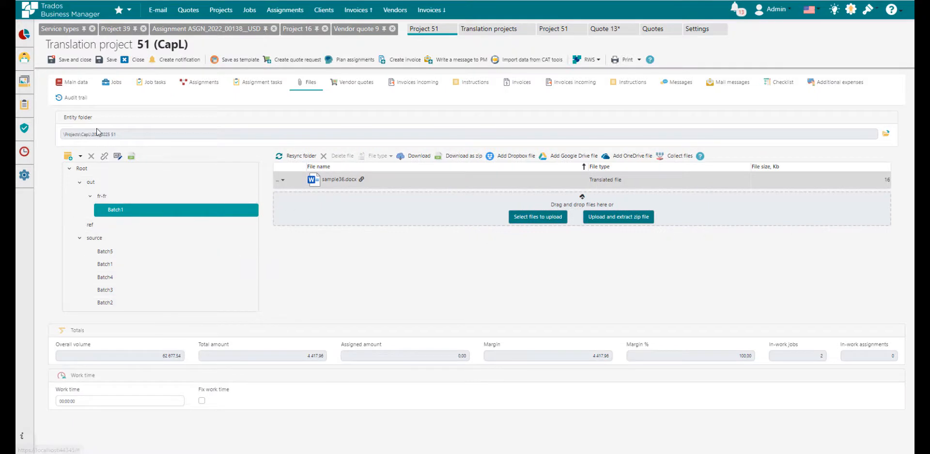
click(109, 251)
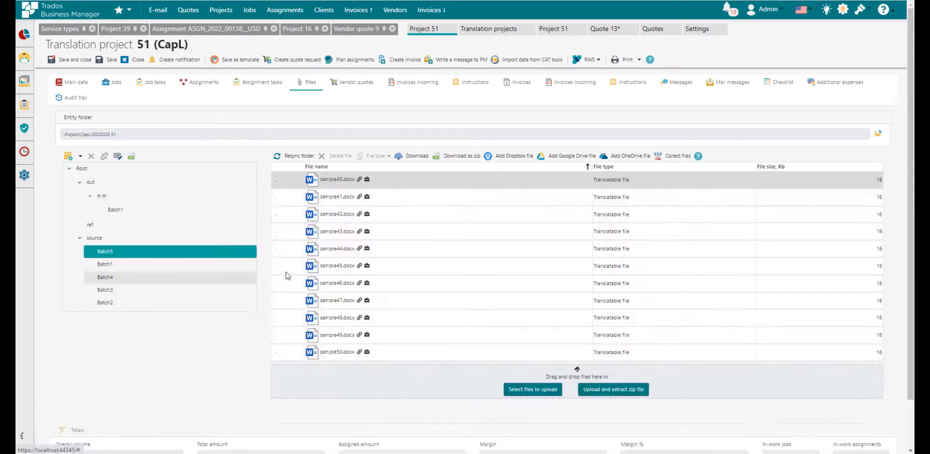
click(279, 196)
mouse_move(312, 221)
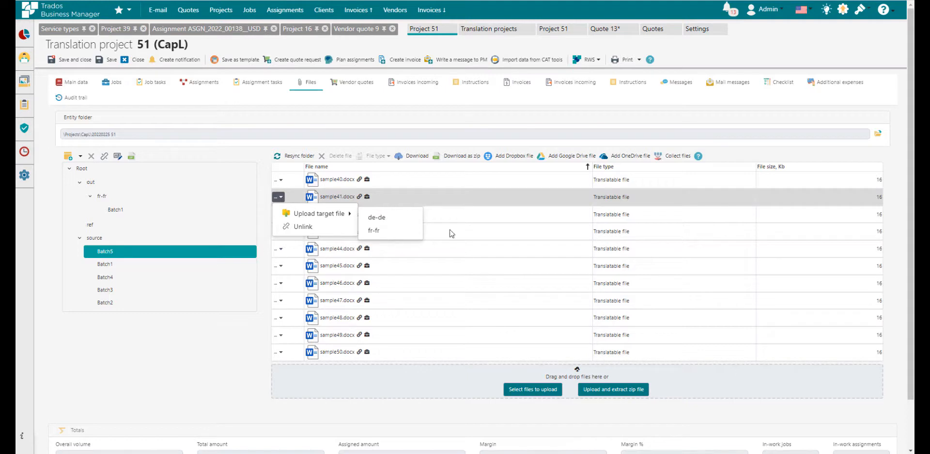
click(478, 222)
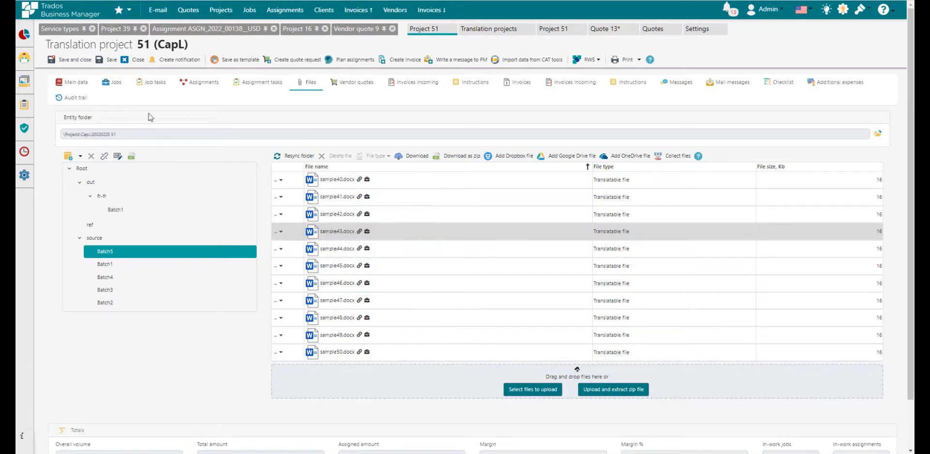
Review project 51's main data, including the client and PM fields, and return to the out folder among its files
click(111, 183)
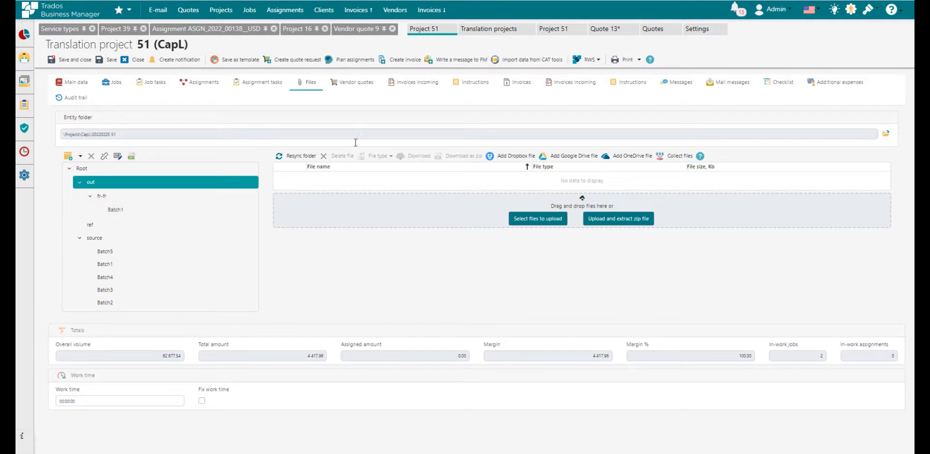
click(72, 86)
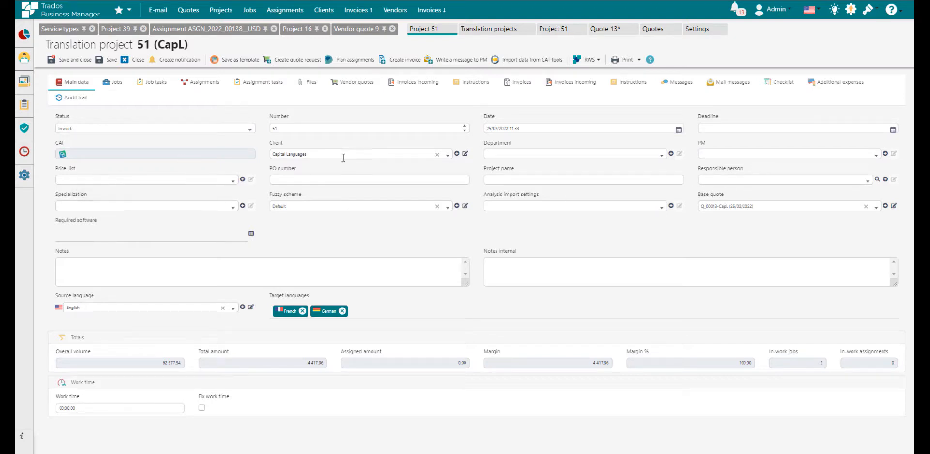
click(724, 154)
click(714, 142)
click(311, 83)
click(95, 183)
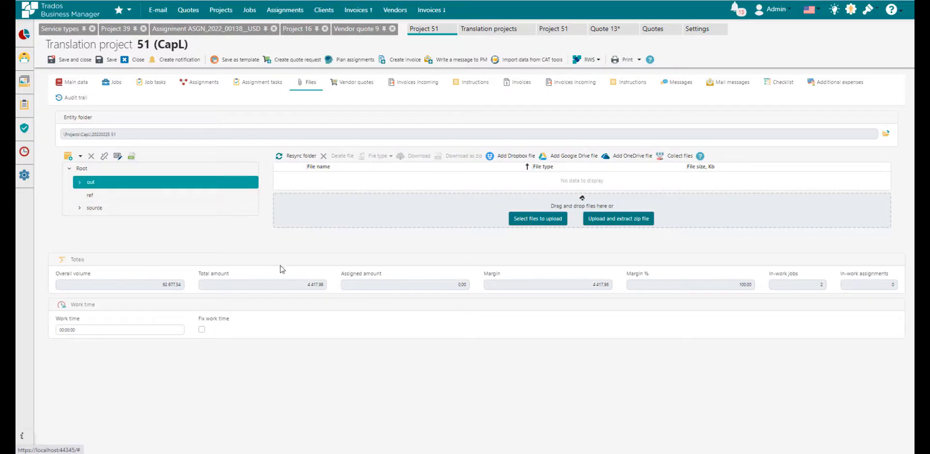